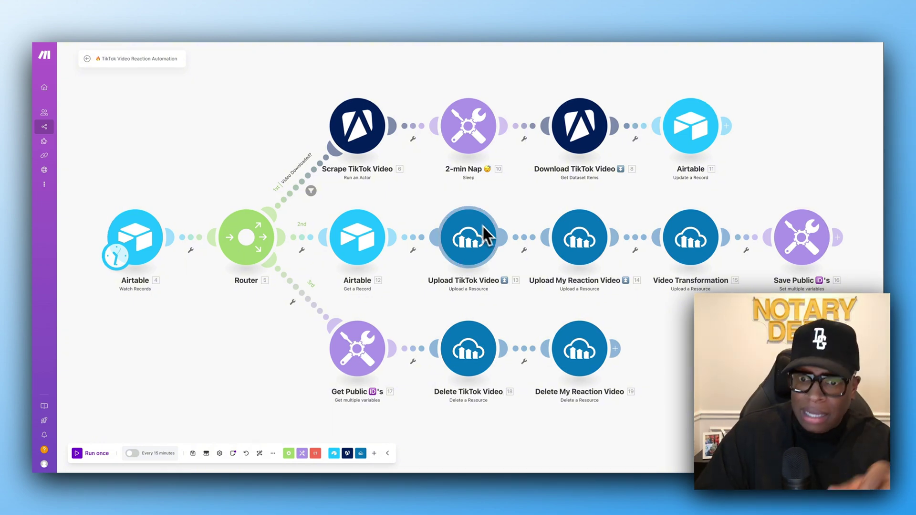
scroll(522, 209, left, 5)
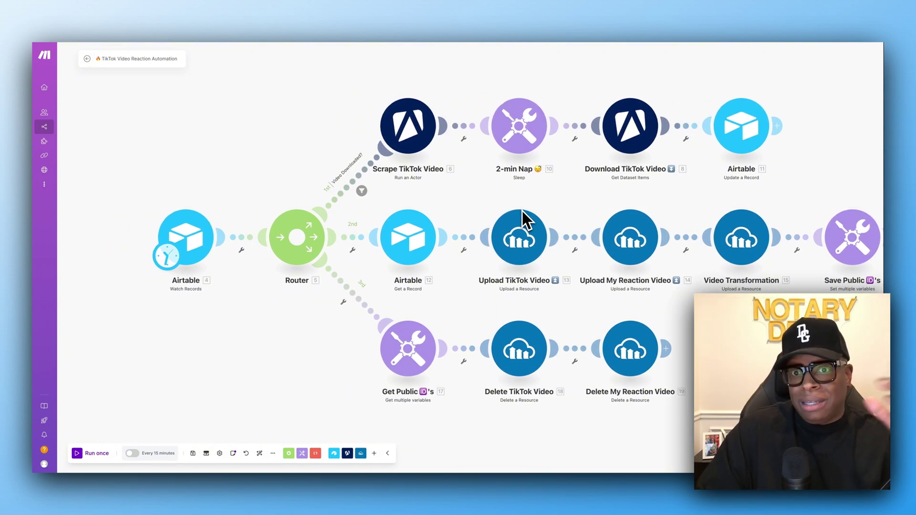
scroll(523, 209, right, 8)
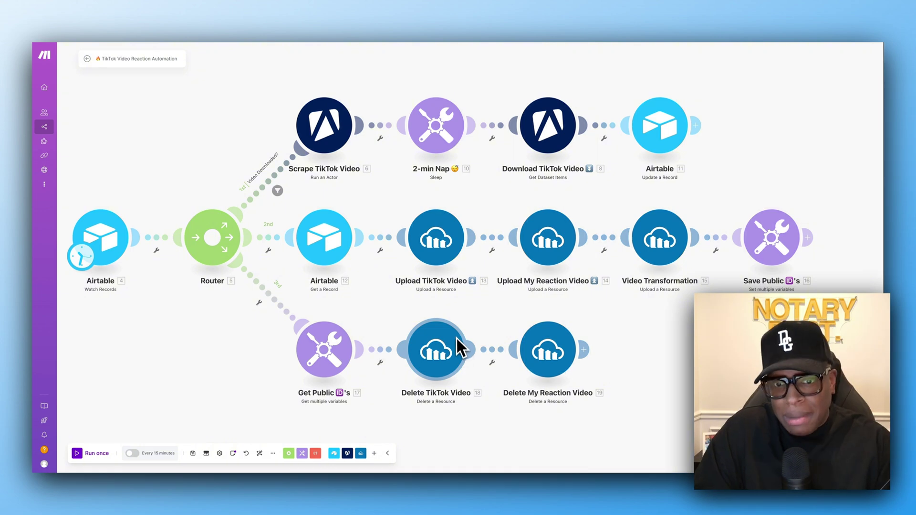
scroll(358, 289, left, 2)
scroll(356, 285, right, 2)
scroll(356, 284, left, 1)
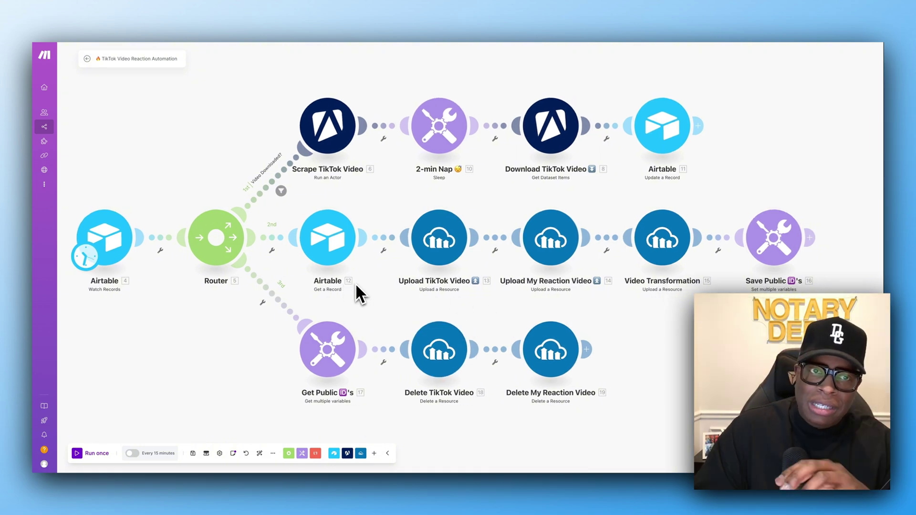
scroll(358, 292, left, 2)
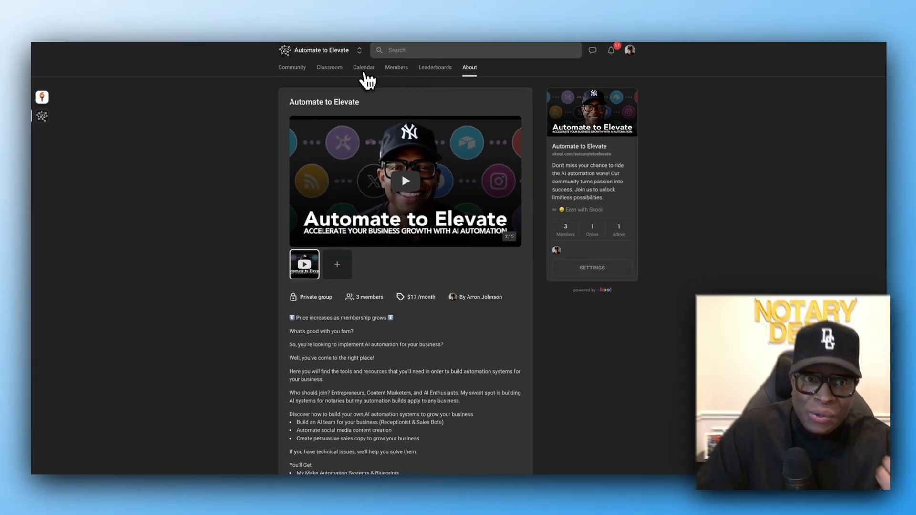
Open the AI Automation Videos (2024) course in the Skool classroom and show the additional options of the Make scenario
click(330, 68)
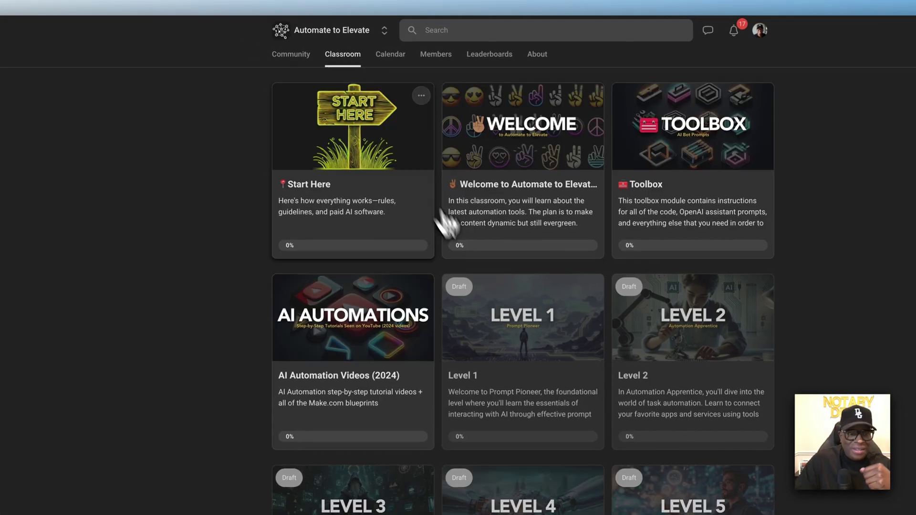
click(377, 324)
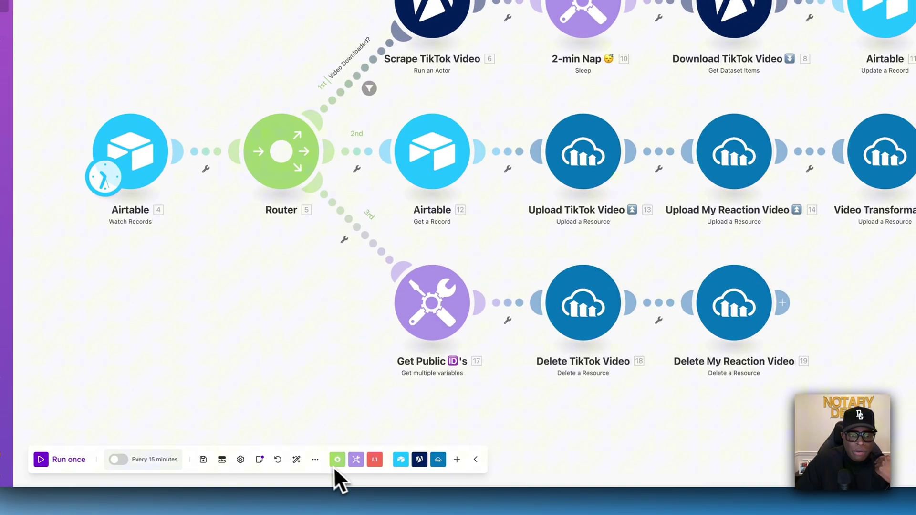
click(315, 458)
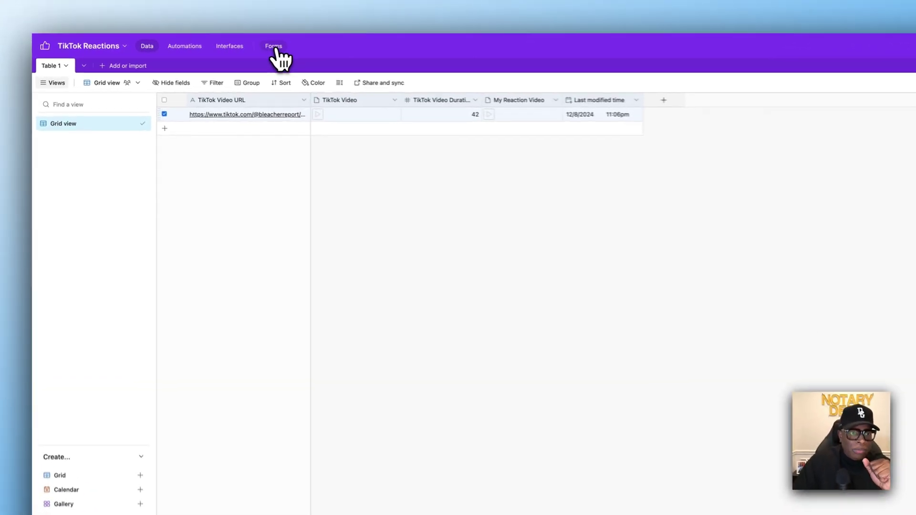
Open the forms of the TikTok Reactions base and view the new-form setup for Table 1 without creating a form
click(274, 47)
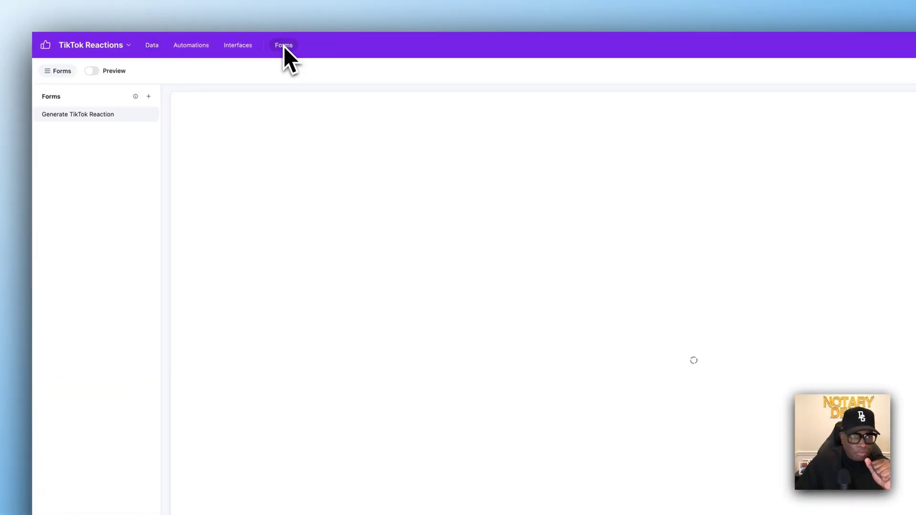
click(150, 97)
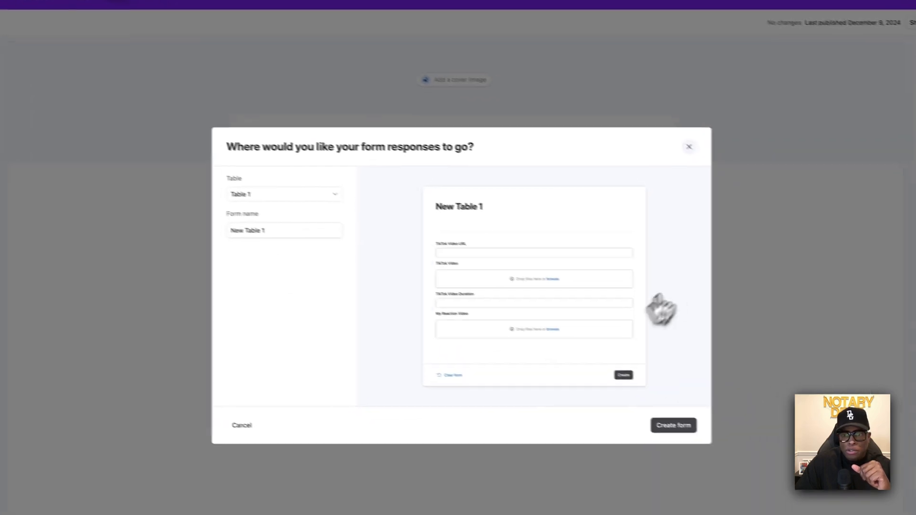
click(689, 147)
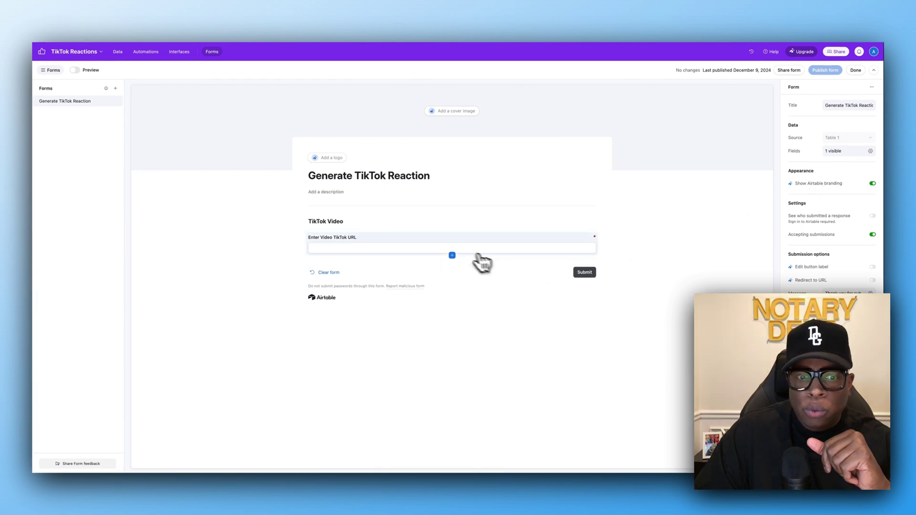
Examine the underlying field settings of the Enter Video TikTok URL question in the Generate TikTok Reaction form
click(356, 254)
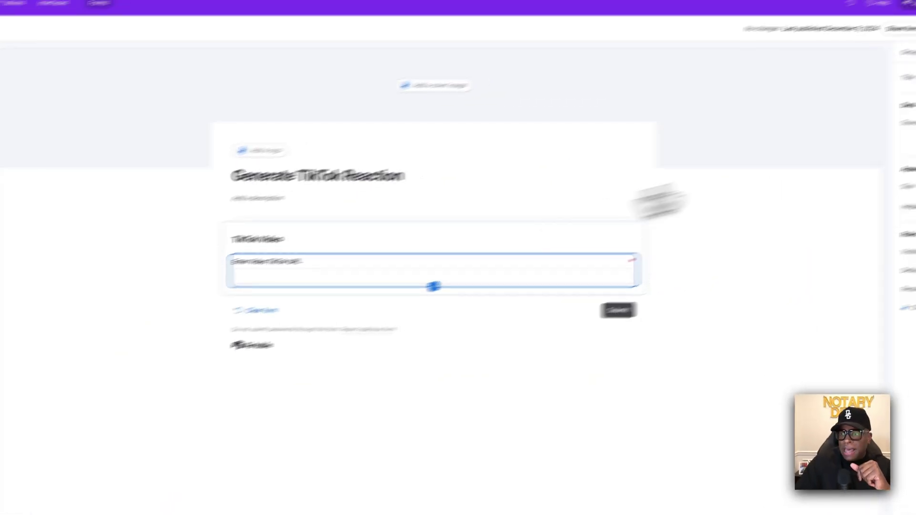
click(852, 180)
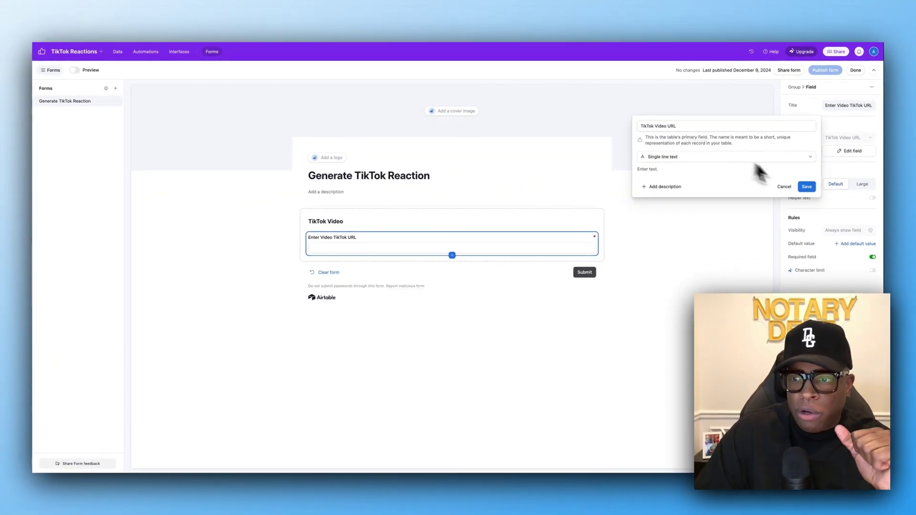
click(806, 186)
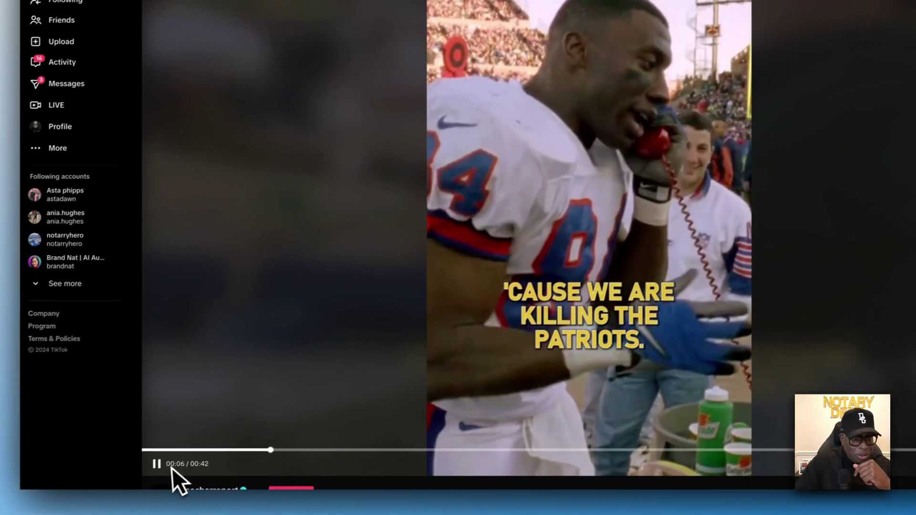
Copy the share link of the Bleacher Report video on TikTok
click(122, 490)
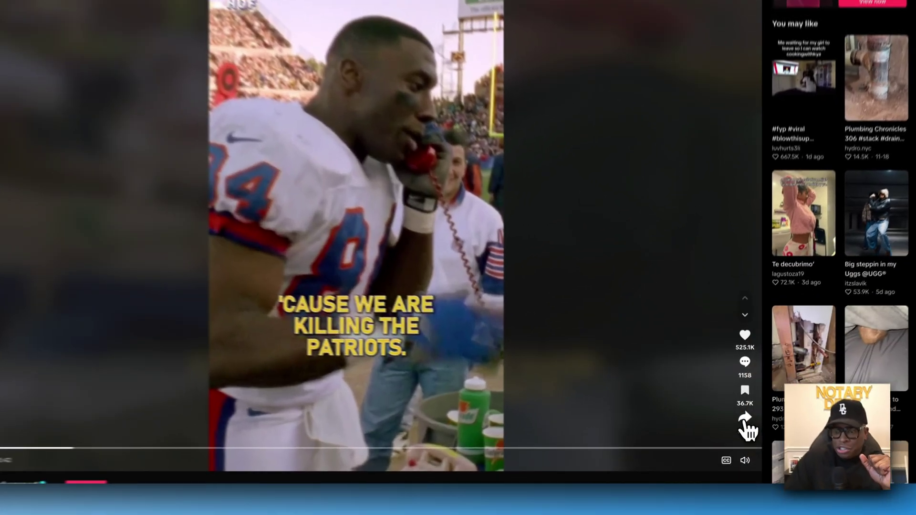
click(743, 428)
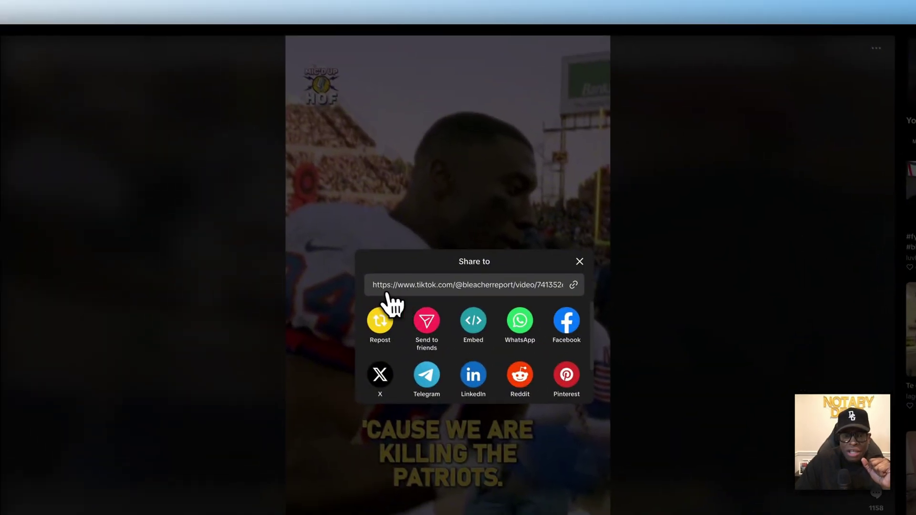
click(574, 284)
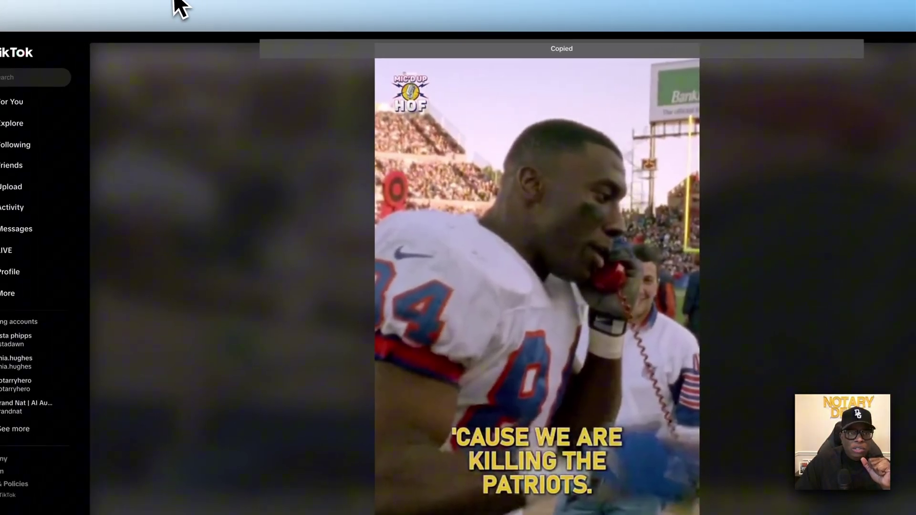
Switch to Airtable and fill the previewed Generate TikTok Reaction form with the copied TikTok video URL, leaving the preview without submitting
click(176, 1)
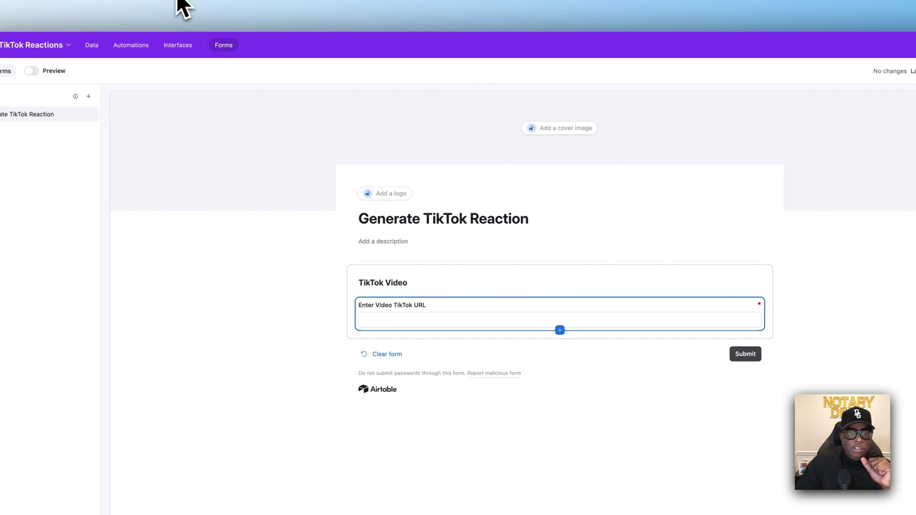
click(50, 71)
key(super+v)
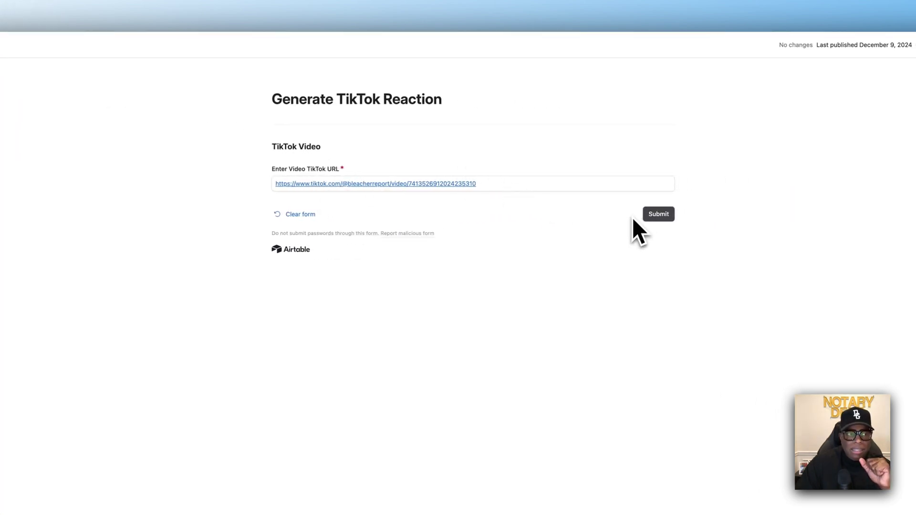
click(40, 43)
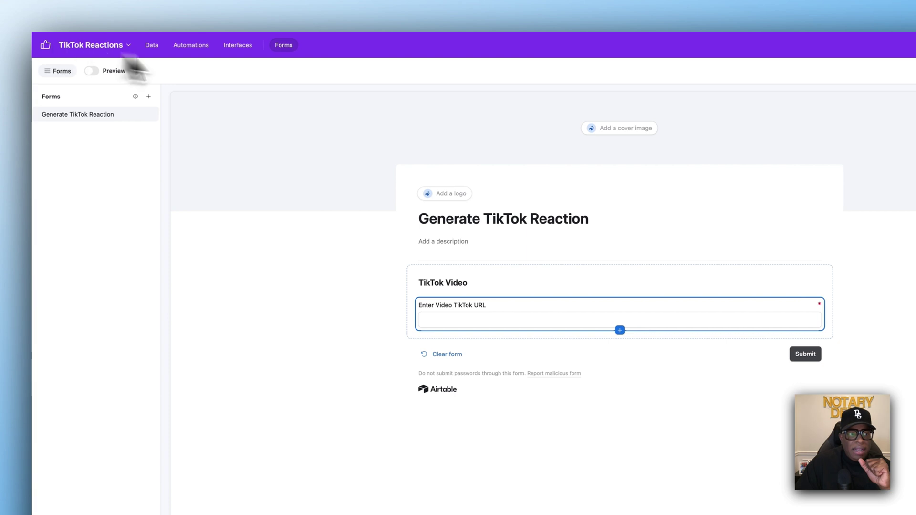
Open the data of Table 1 and examine the type settings of the TikTok Video field
click(152, 45)
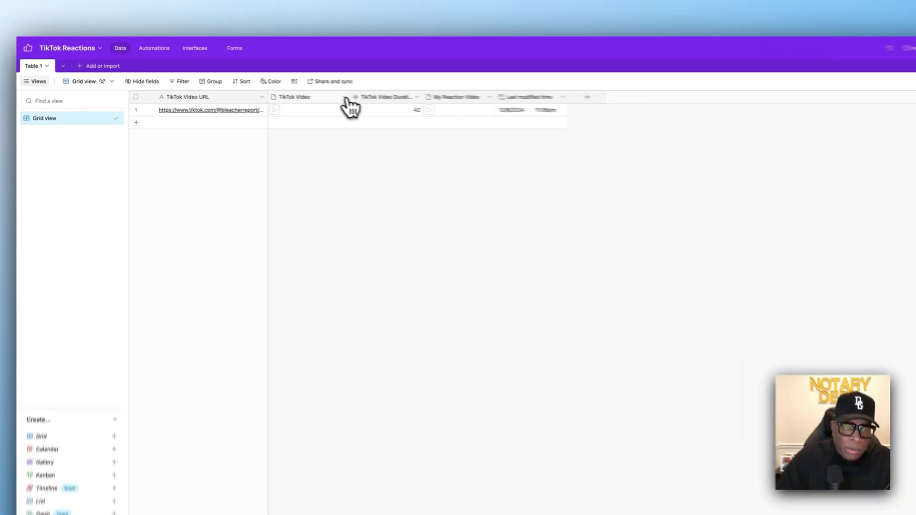
click(346, 98)
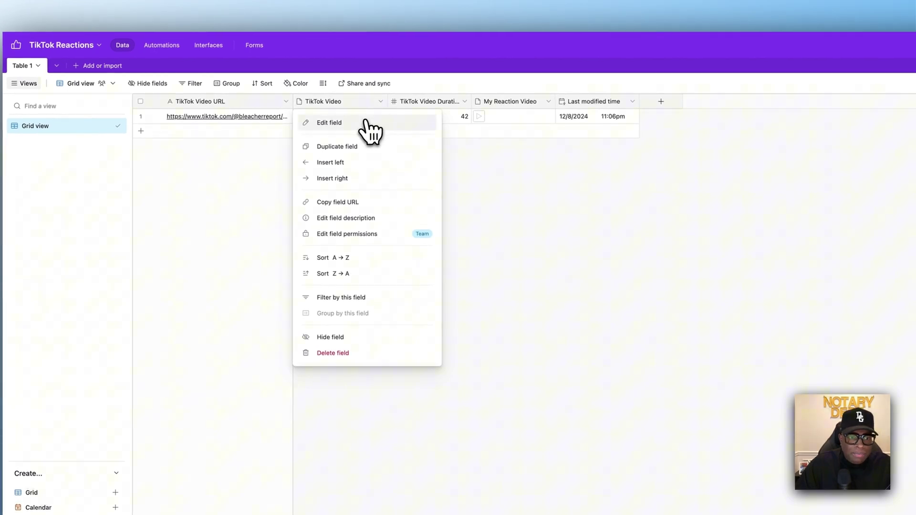
click(366, 123)
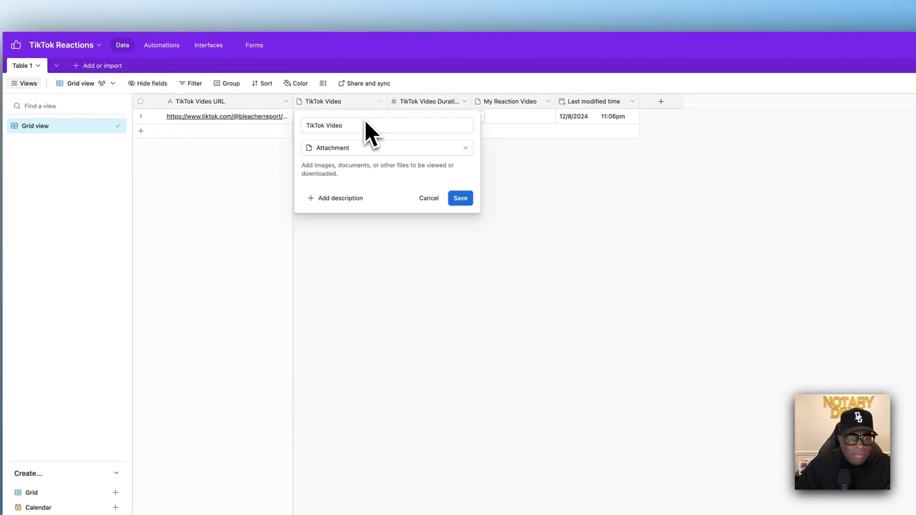
click(427, 197)
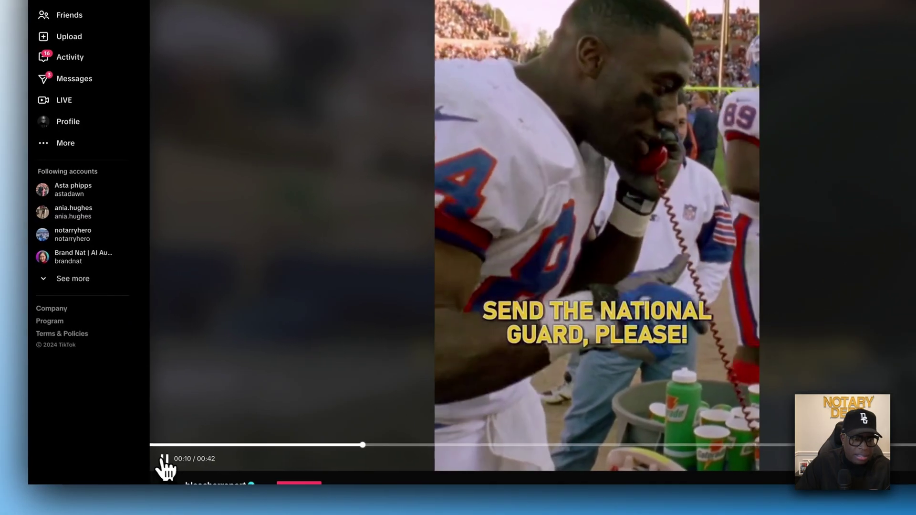
Check the playback of the TikTok video and examine the type settings of the My Reaction Video field in Airtable
click(132, 458)
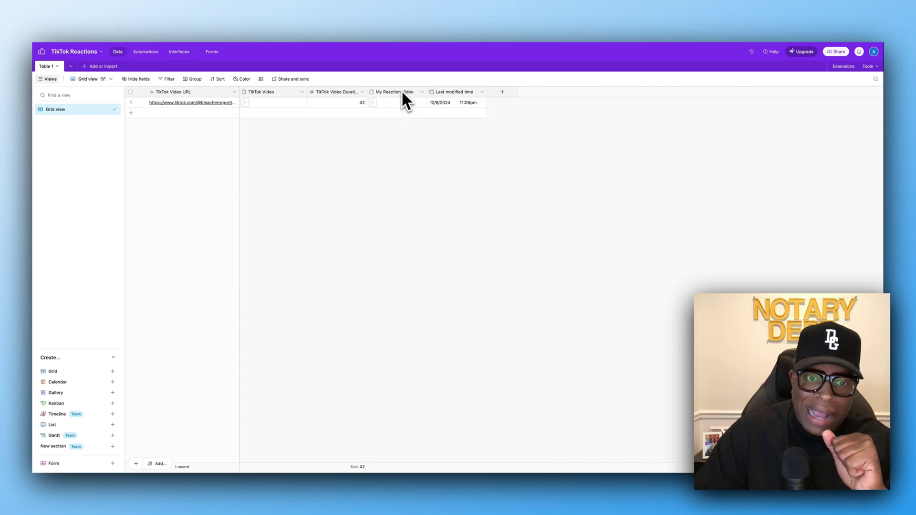
click(422, 92)
click(404, 104)
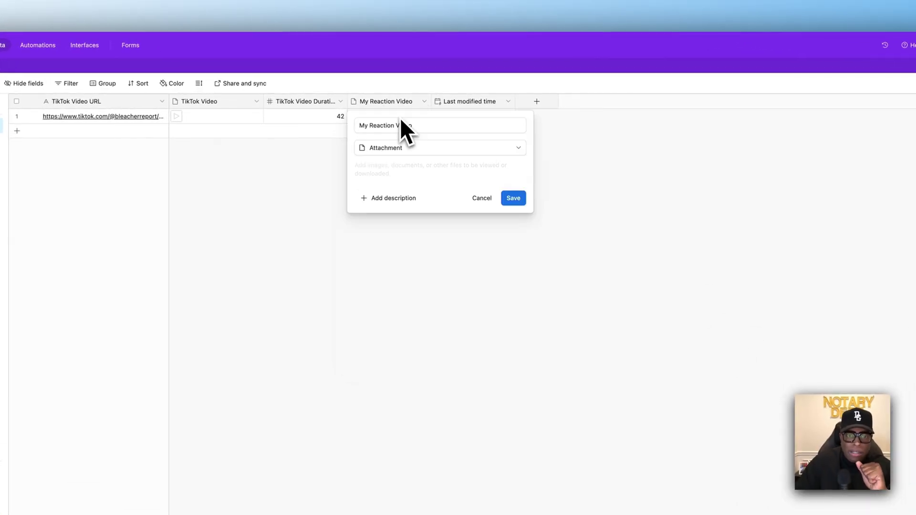
click(483, 203)
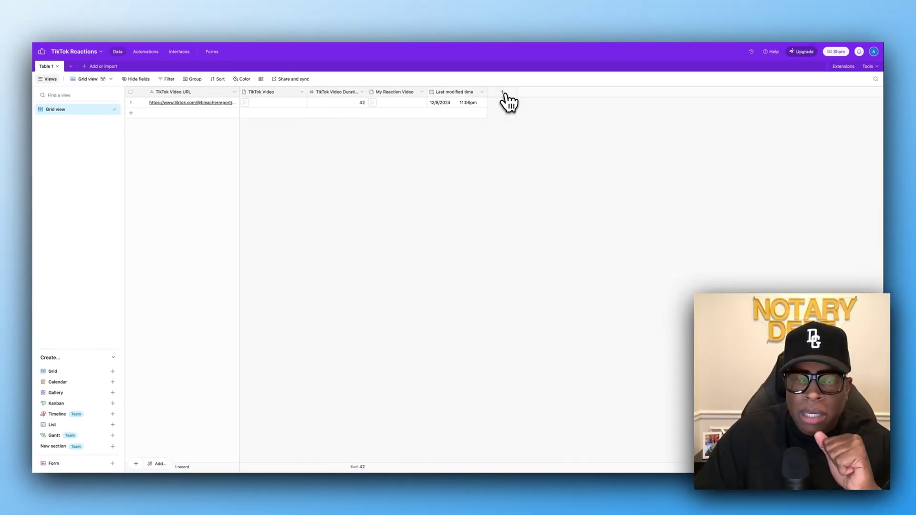
Search the types available for a new field in Table 1 for "last", without adding the field
click(507, 95)
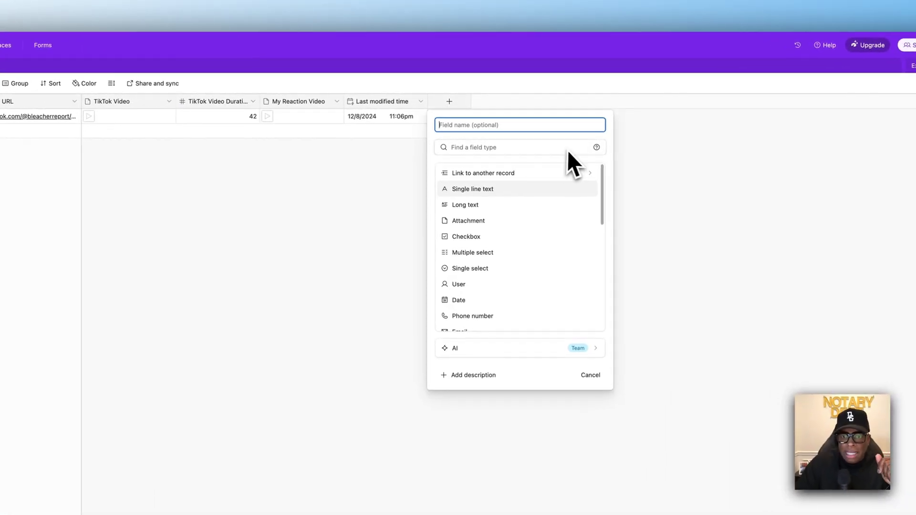
click(497, 147)
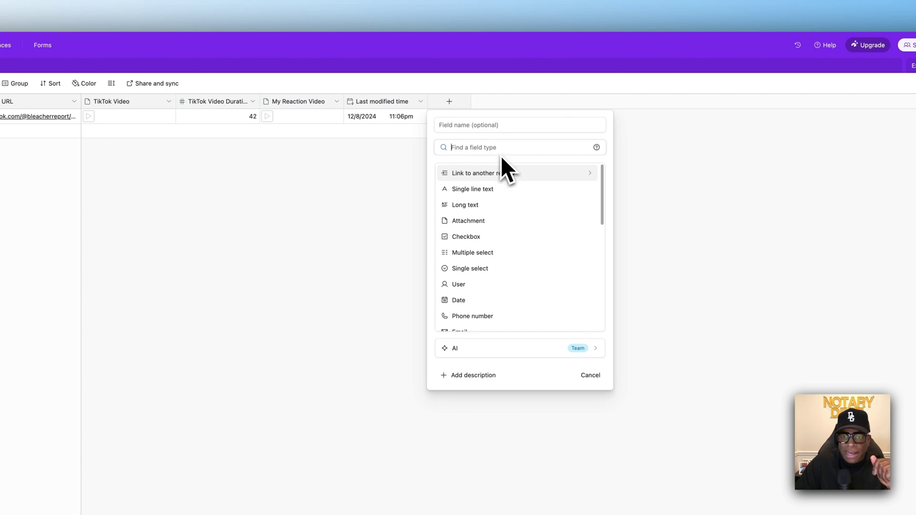
text(last)
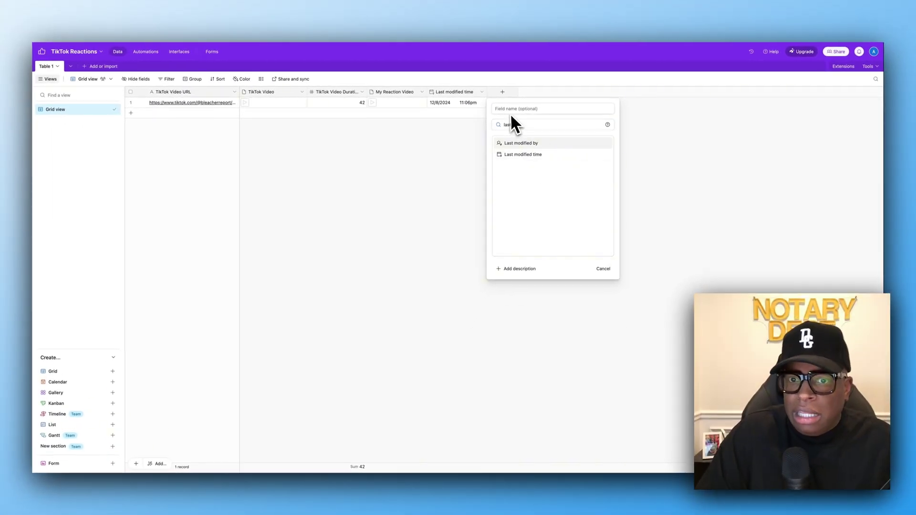
key(Escape)
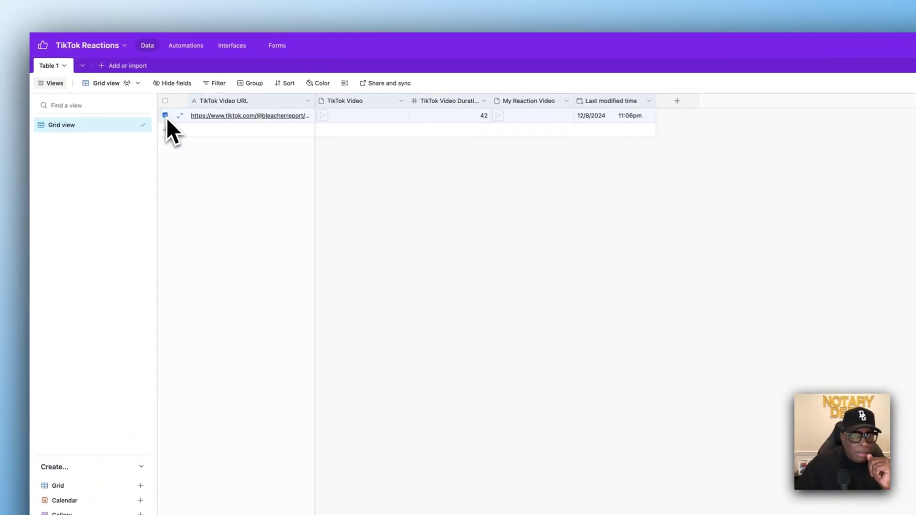
click(130, 102)
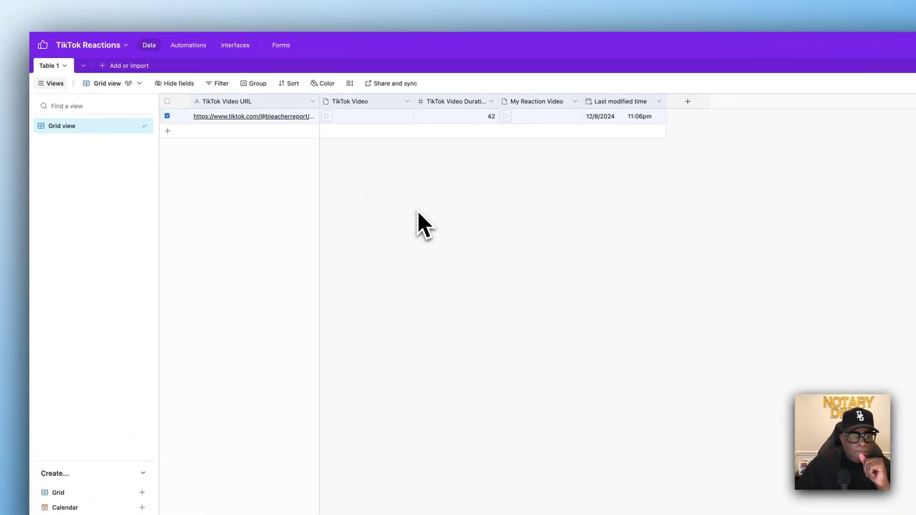
key(Escape)
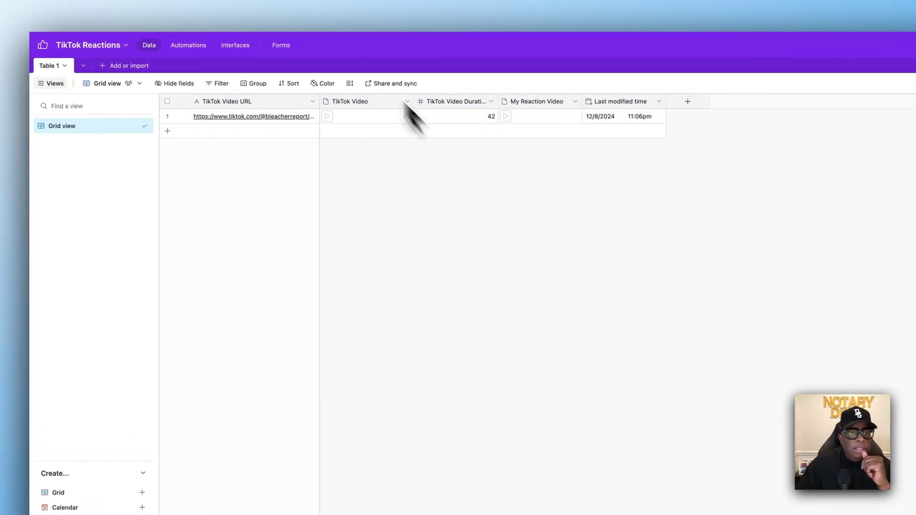
Reload the page and switch back to the Bleacher Report video on TikTok
key(super+r)
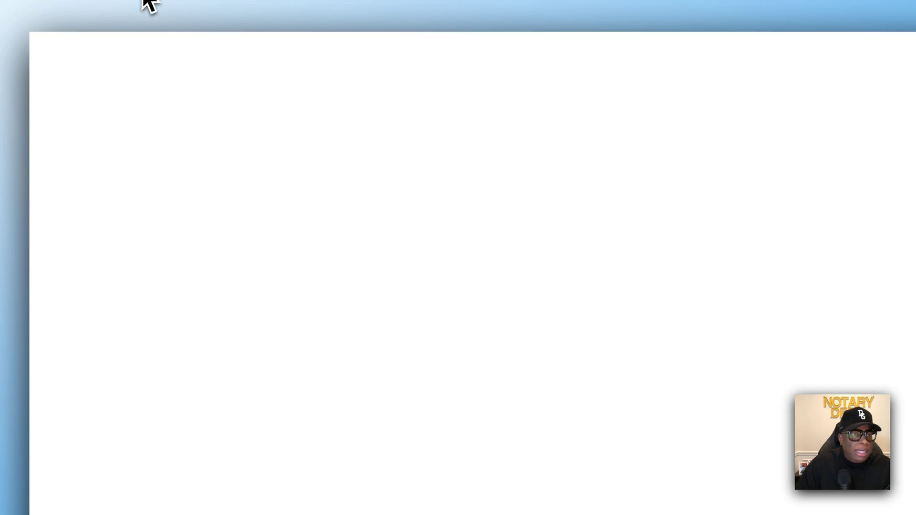
click(195, 4)
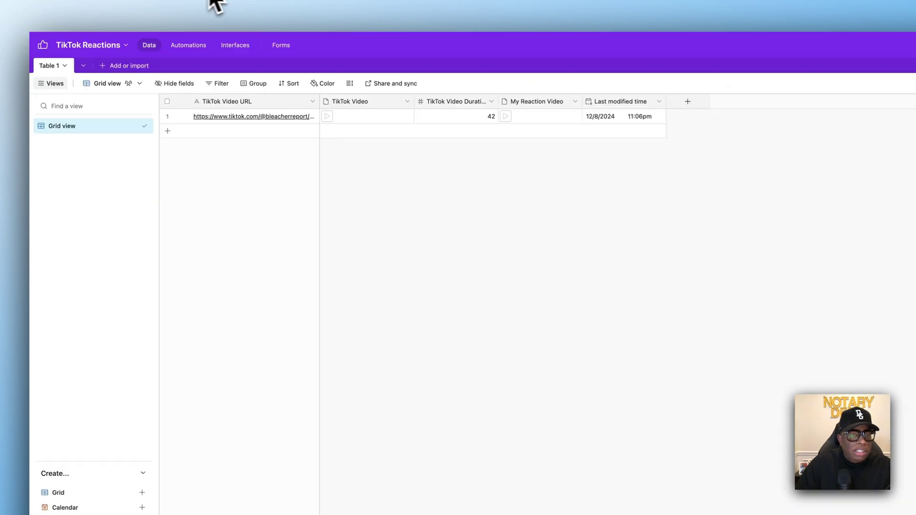
click(337, 1)
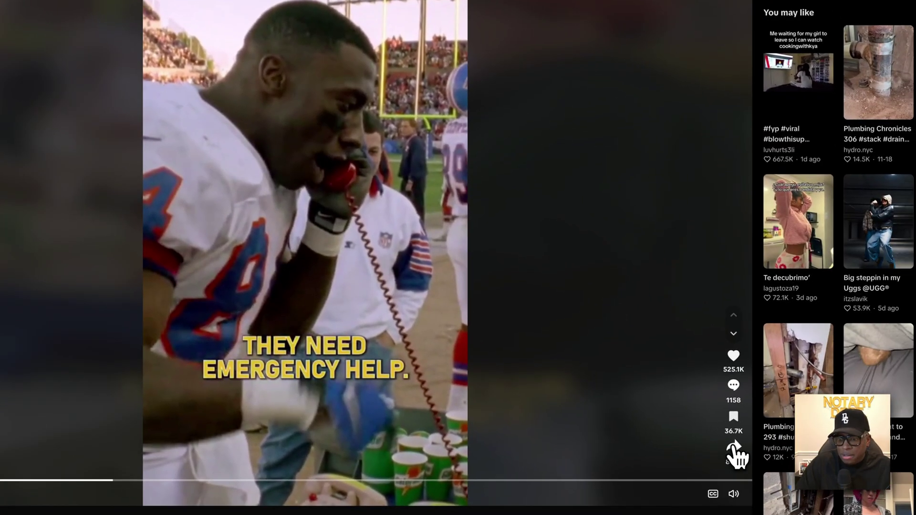
Copy the share link of the Bleacher Report video, switch to Airtable and open the Generate TikTok Reaction form in preview
click(805, 463)
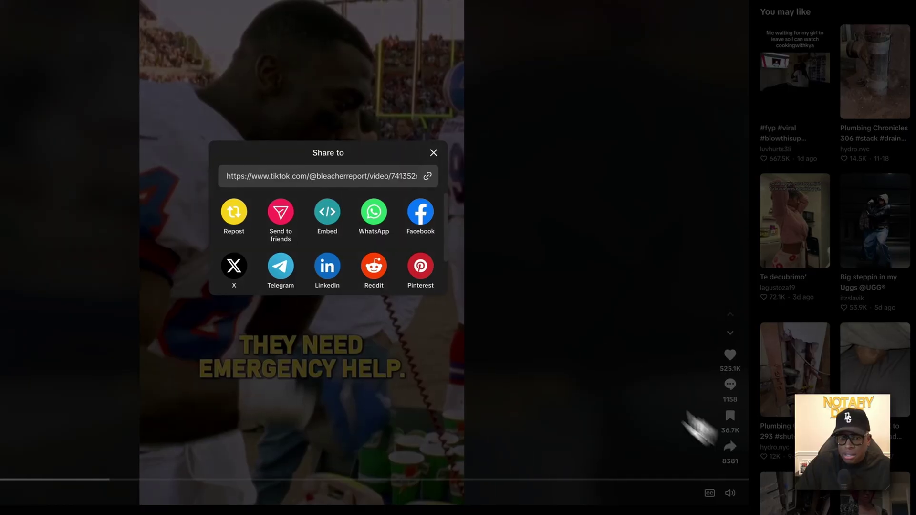
click(427, 177)
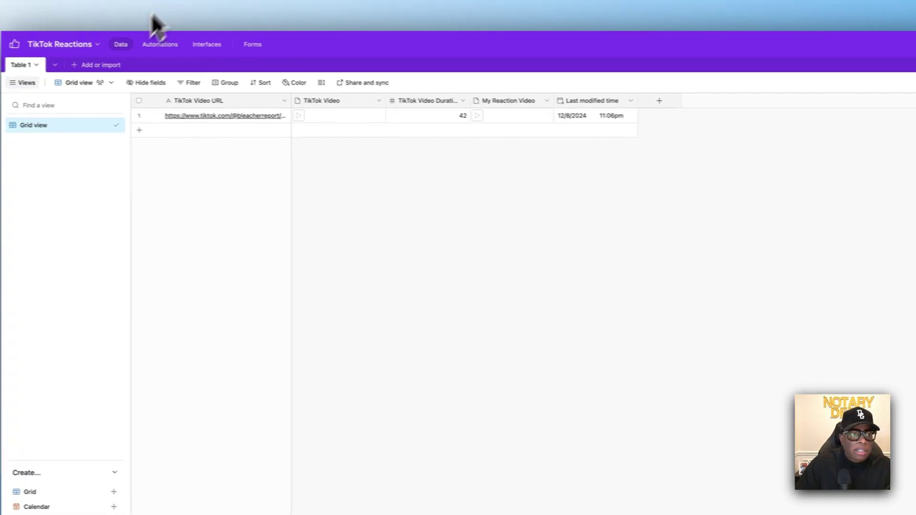
click(252, 43)
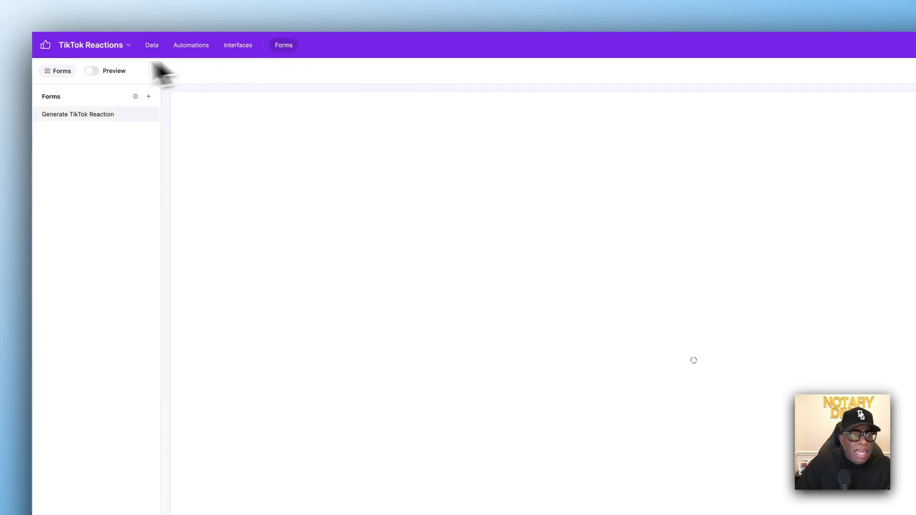
click(91, 71)
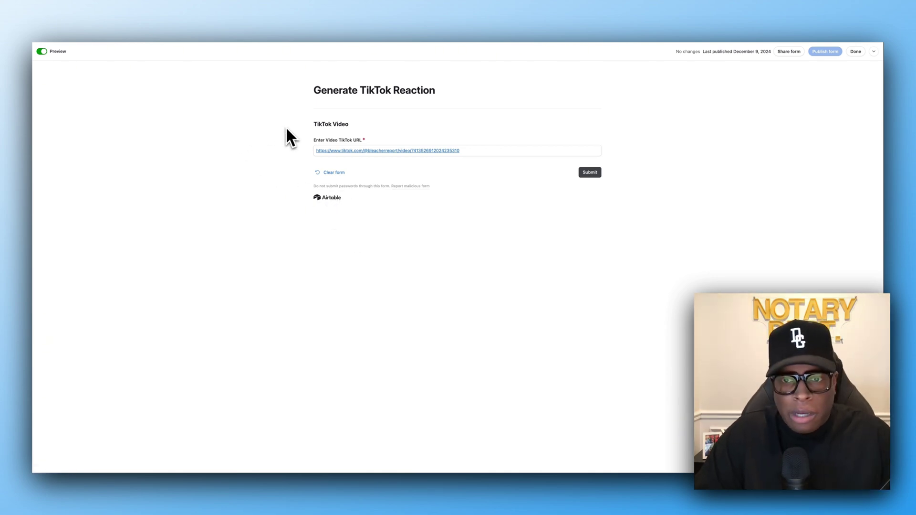
Replace the link in Enter Video TikTok URL with the copied TikTok link, submit the form and return to the base's data
triple_click(484, 151)
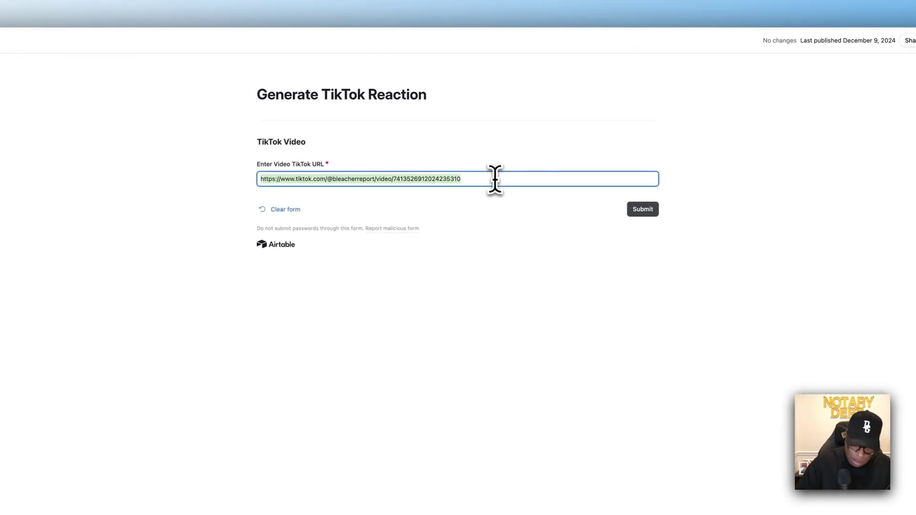
key(BackSpace)
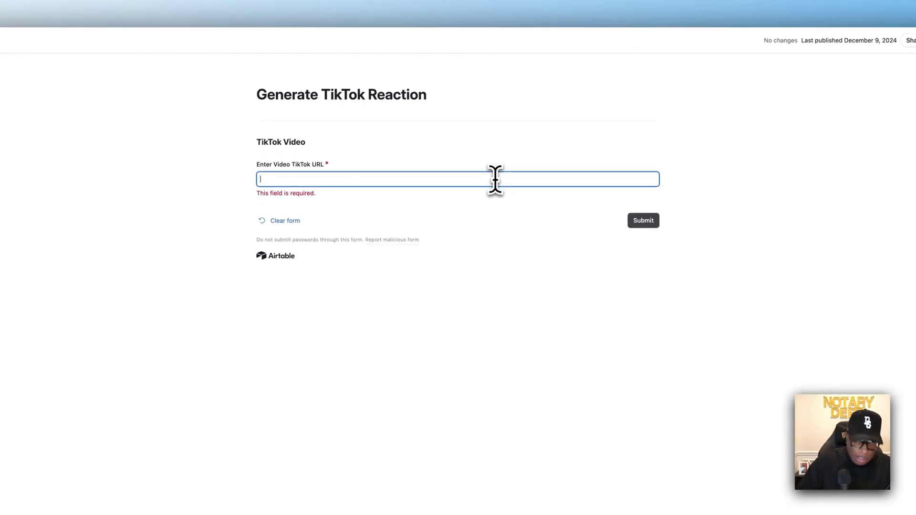
key(super+v)
click(645, 210)
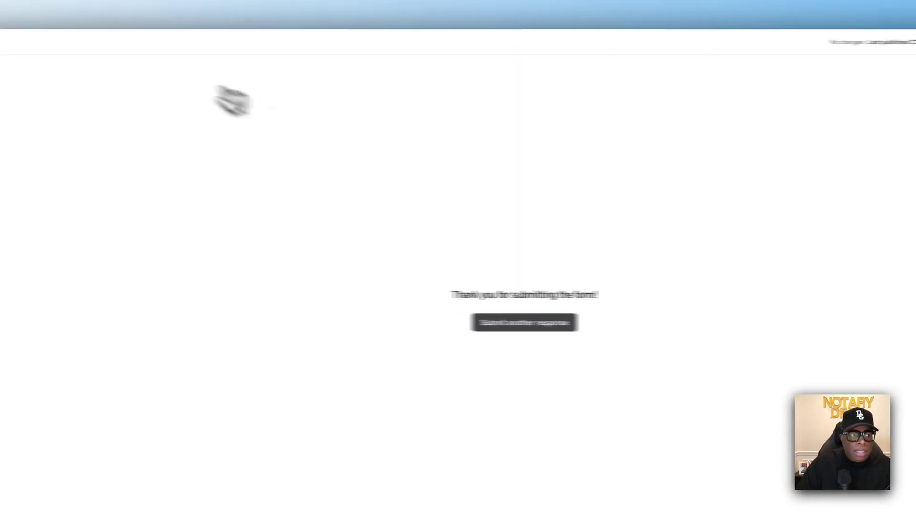
click(43, 43)
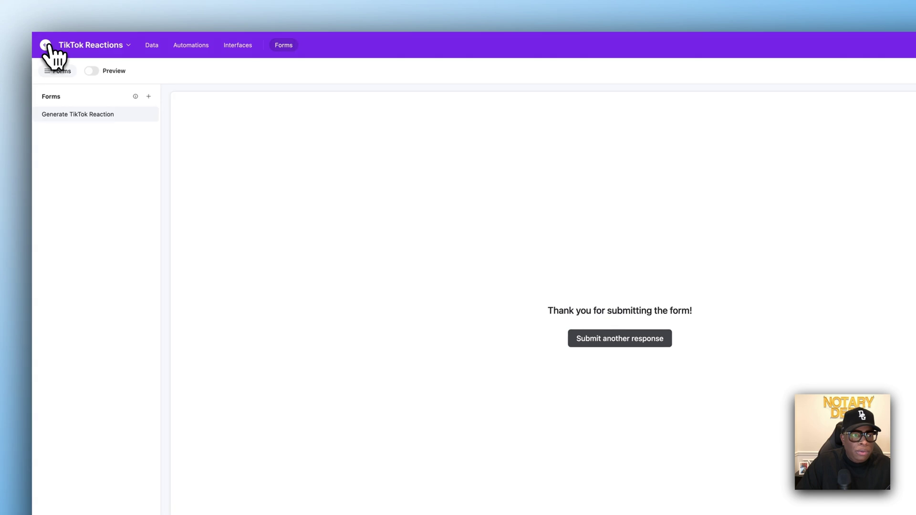
click(153, 48)
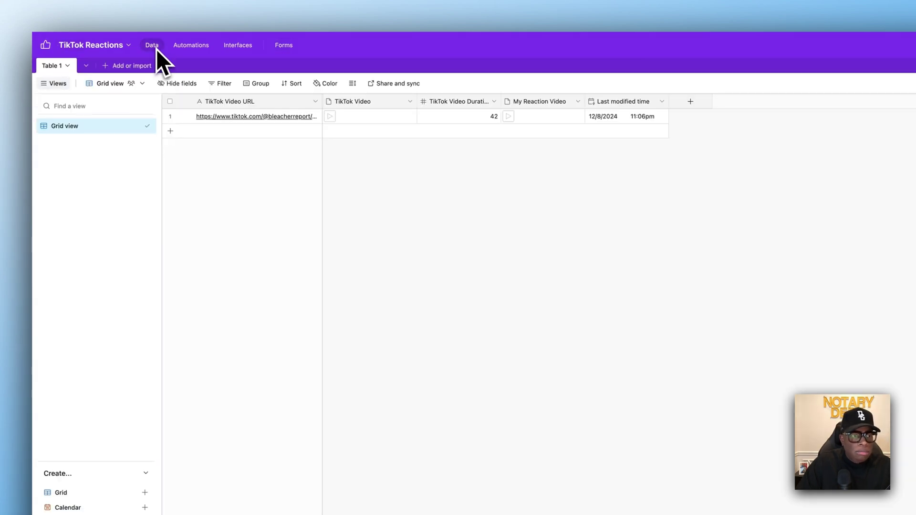
Open the published Generate TikTok Reaction form and clear its contents
click(281, 46)
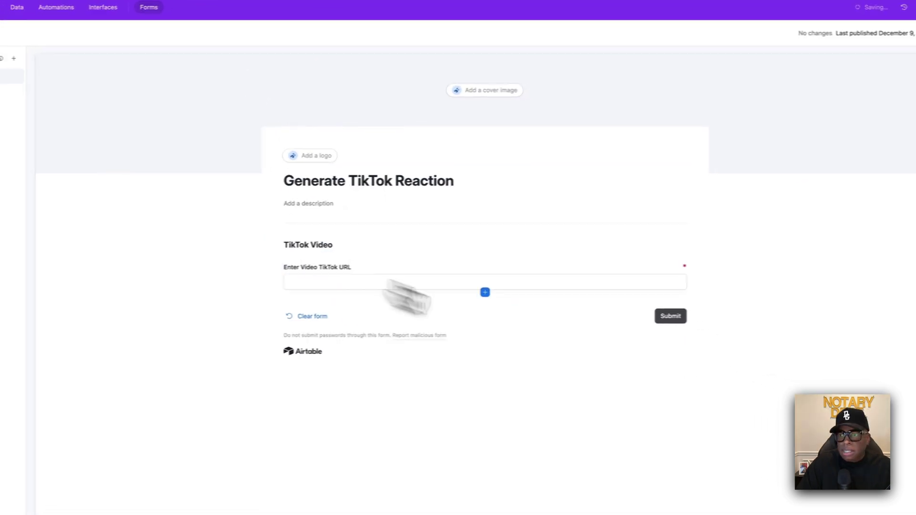
click(845, 47)
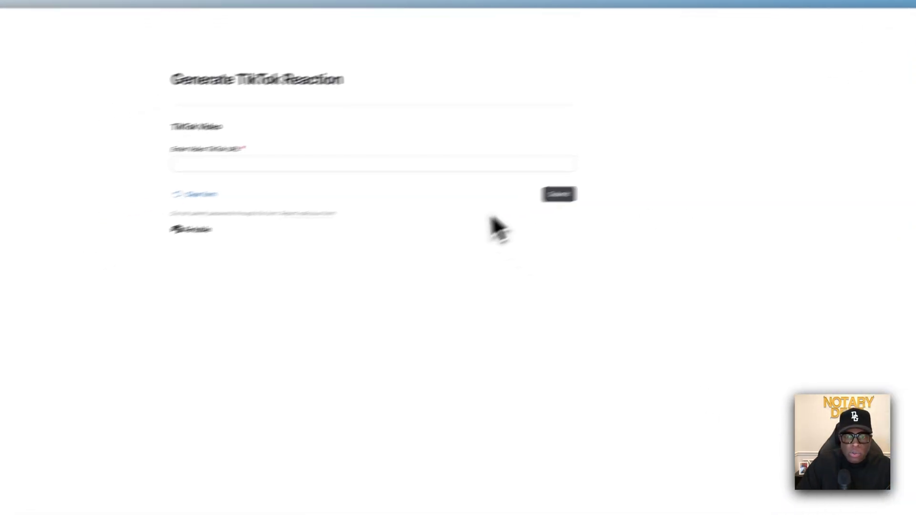
click(115, 217)
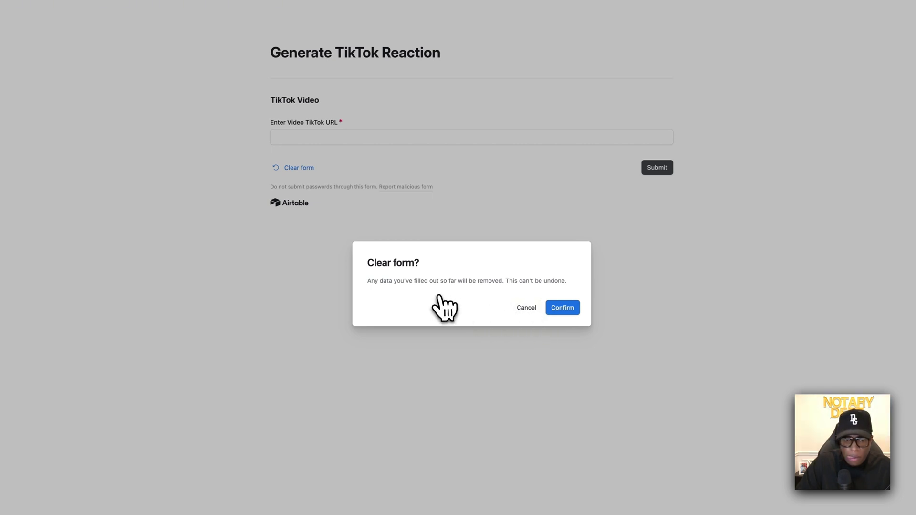
click(552, 308)
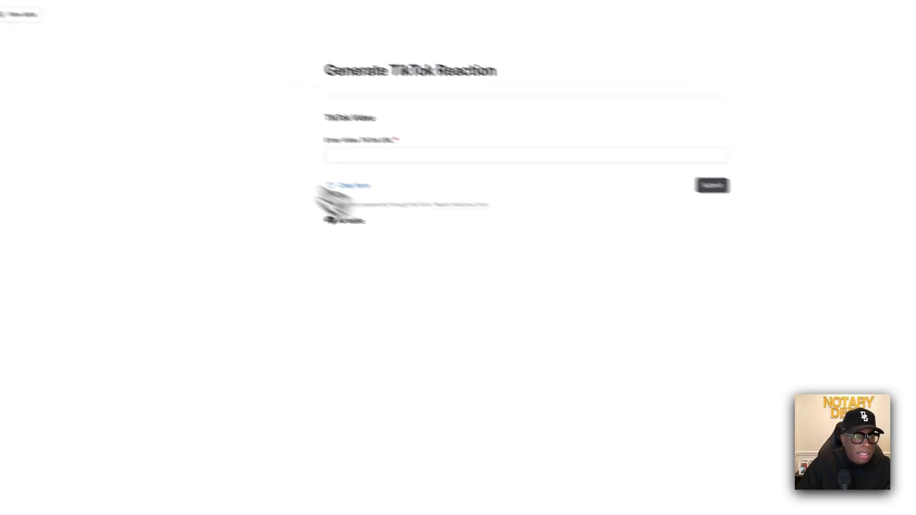
Submit the copied Bleacher Report video link through the published form and view the form's data
click(380, 155)
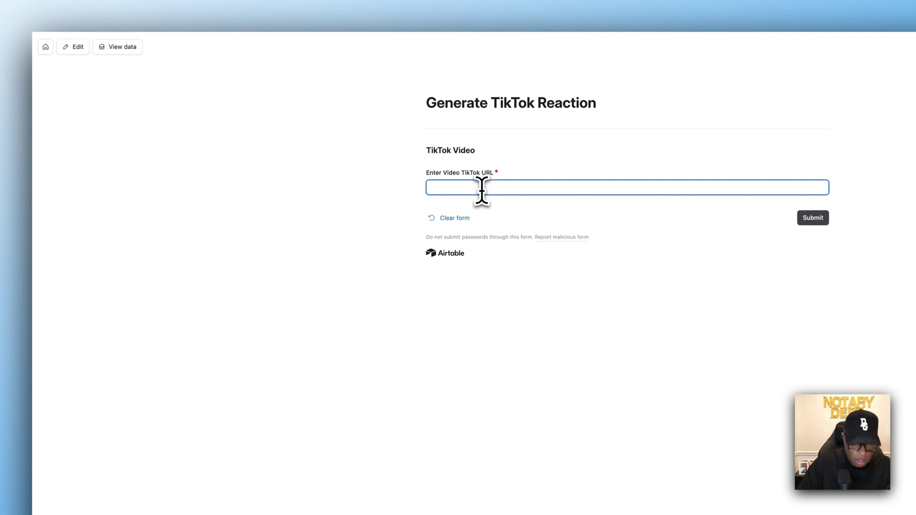
key(super+v)
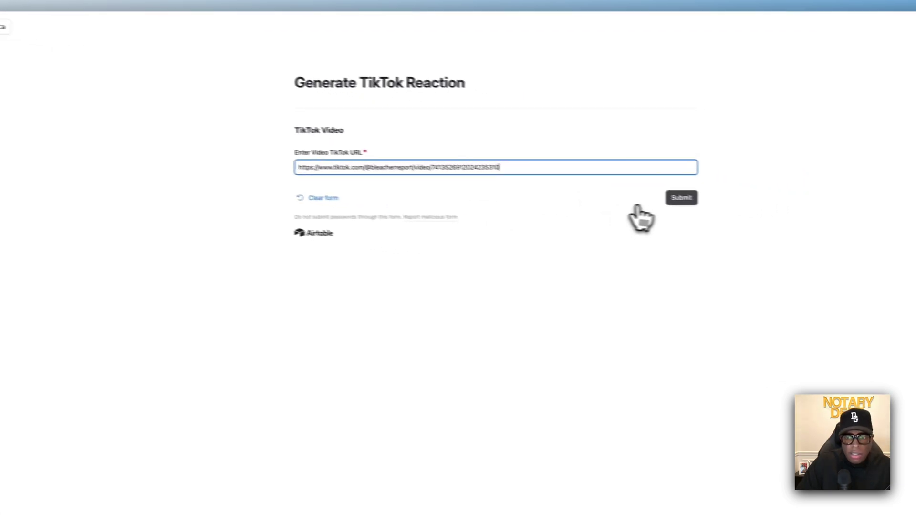
click(813, 217)
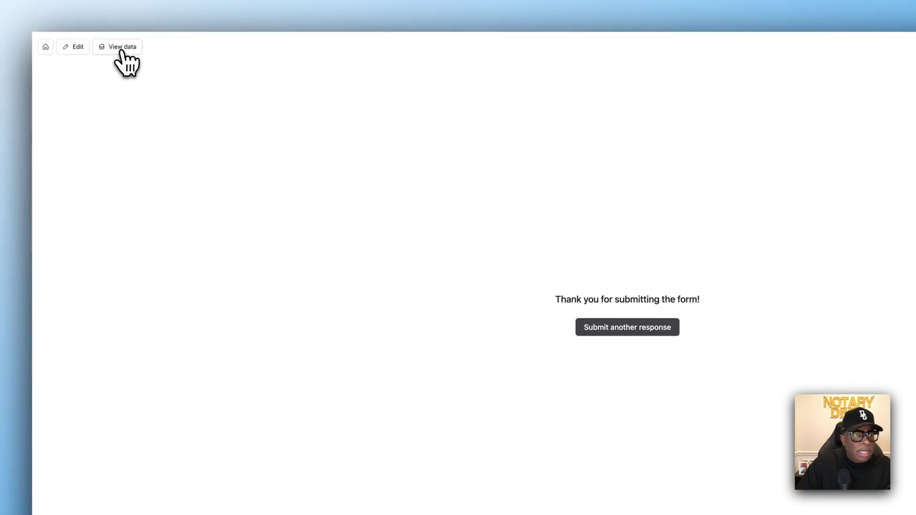
click(122, 52)
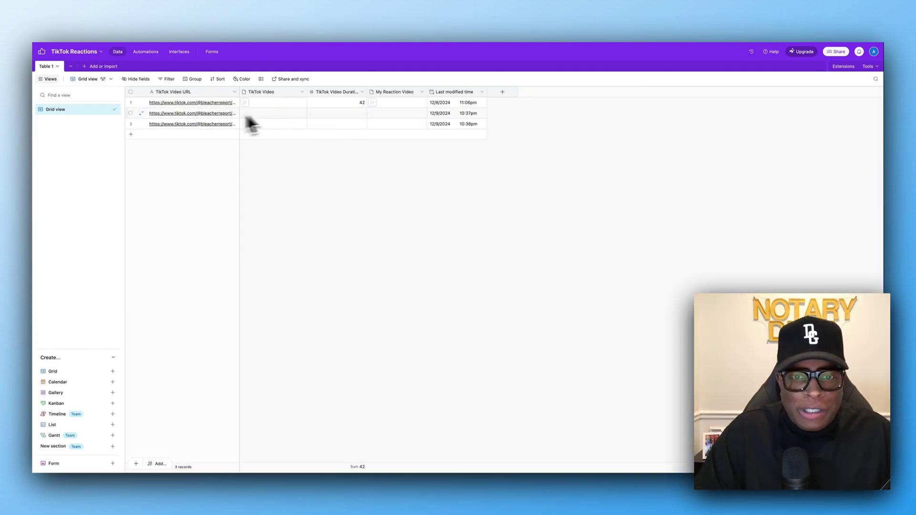
Delete the third and the first record from Table 1, keeping only the form submission made at 10:37pm
click(132, 124)
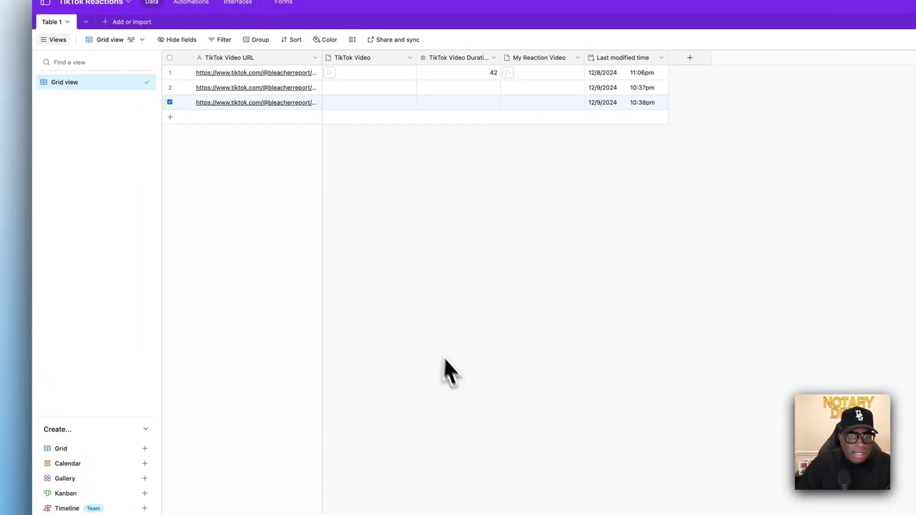
right_click(357, 104)
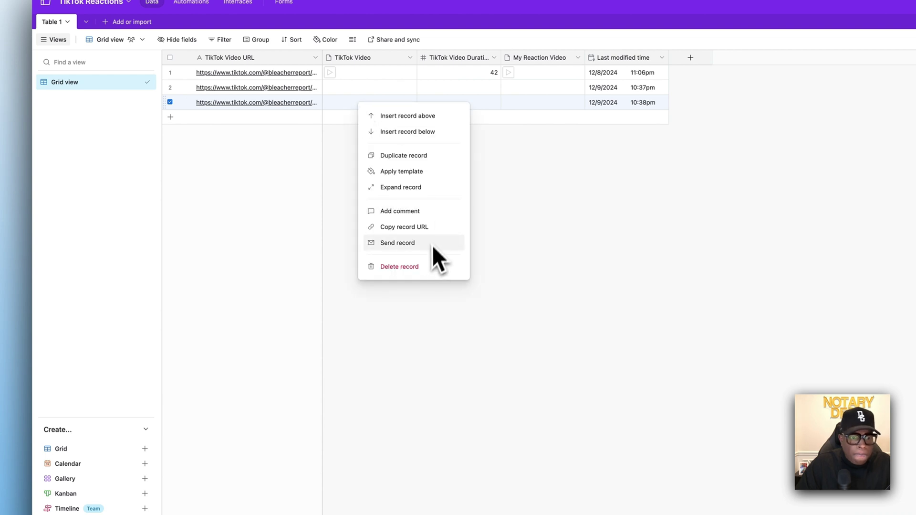
click(432, 267)
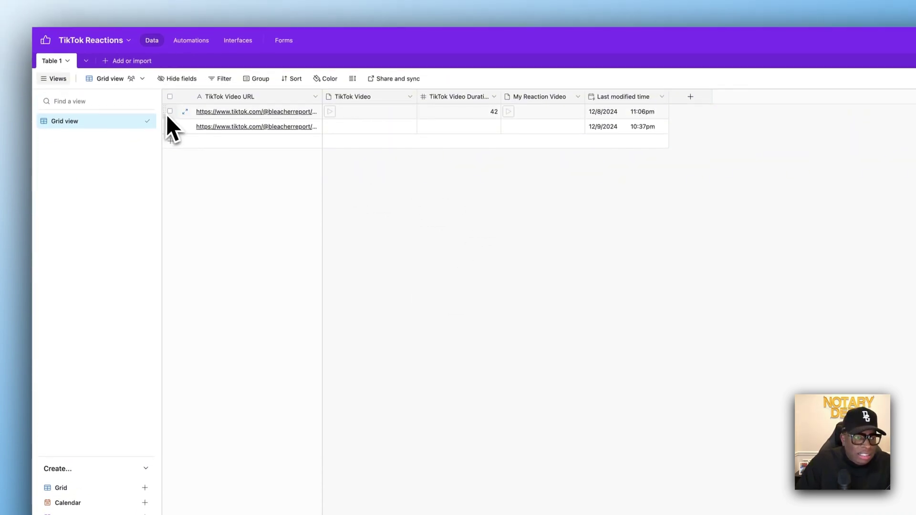
click(170, 72)
right_click(171, 118)
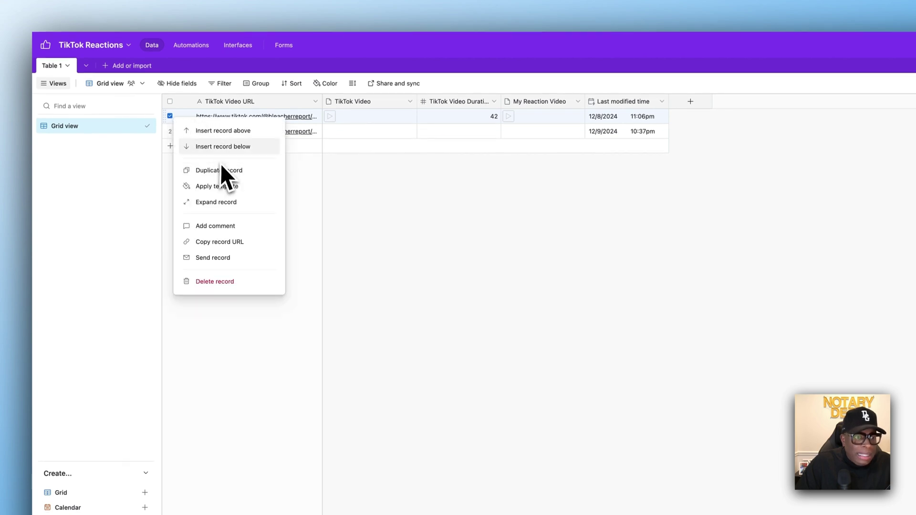
click(213, 282)
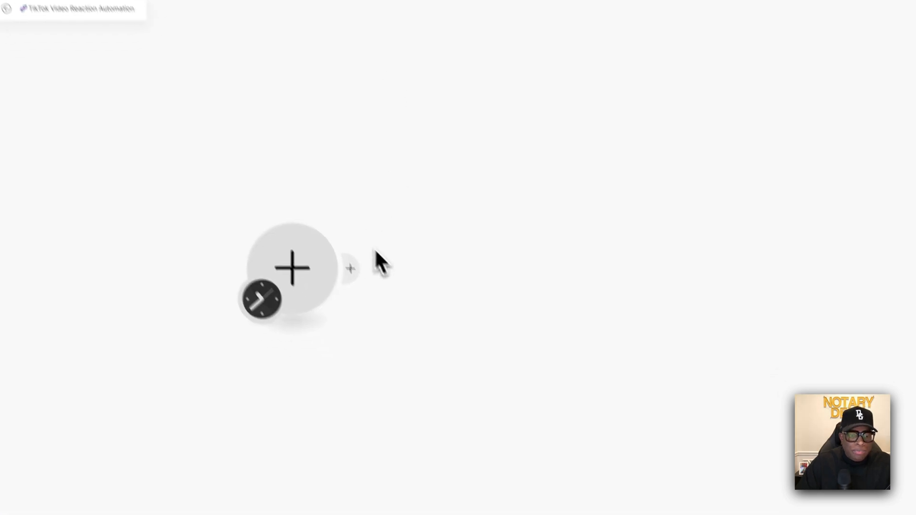
In the Make scenario, add an Airtable Watch Records trigger for Table 1 of the TikTok Reactions base
click(270, 229)
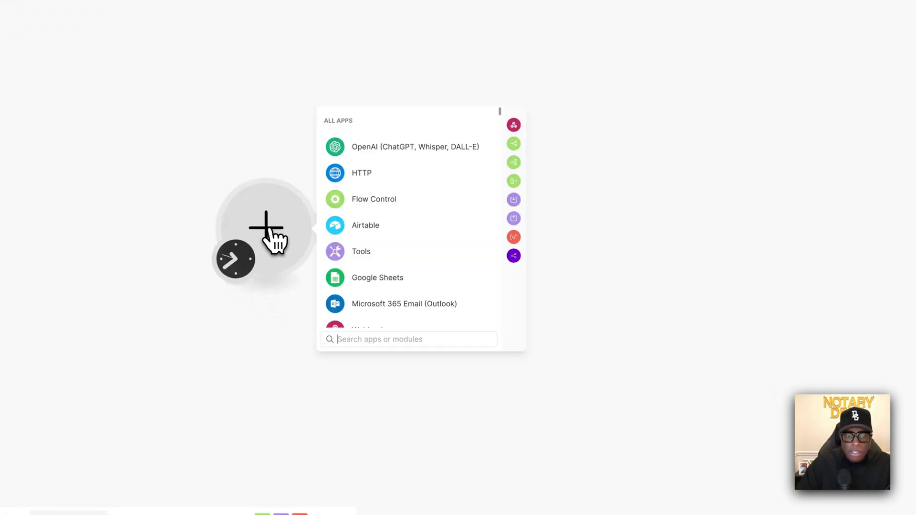
click(360, 223)
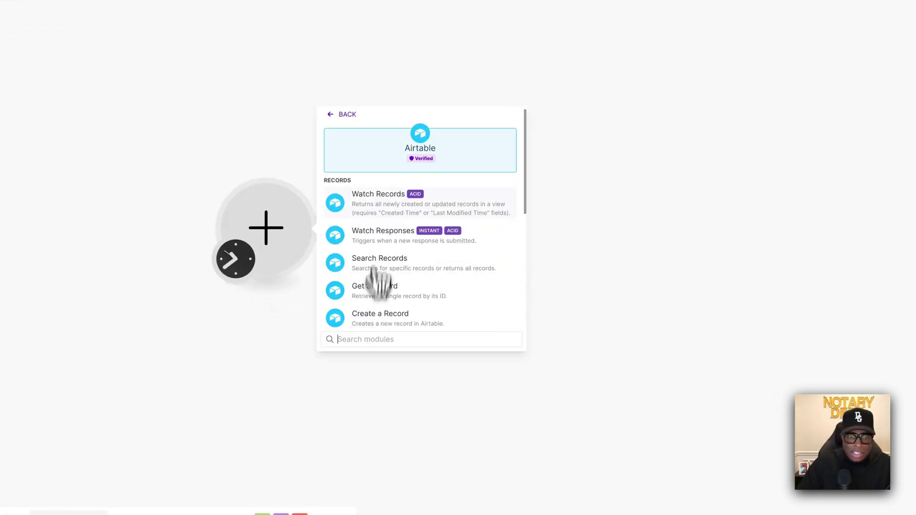
click(382, 213)
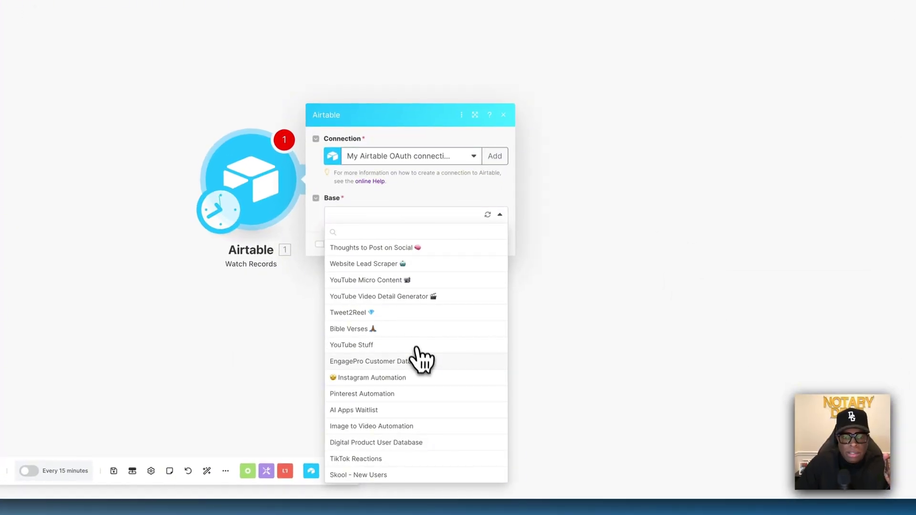
click(370, 458)
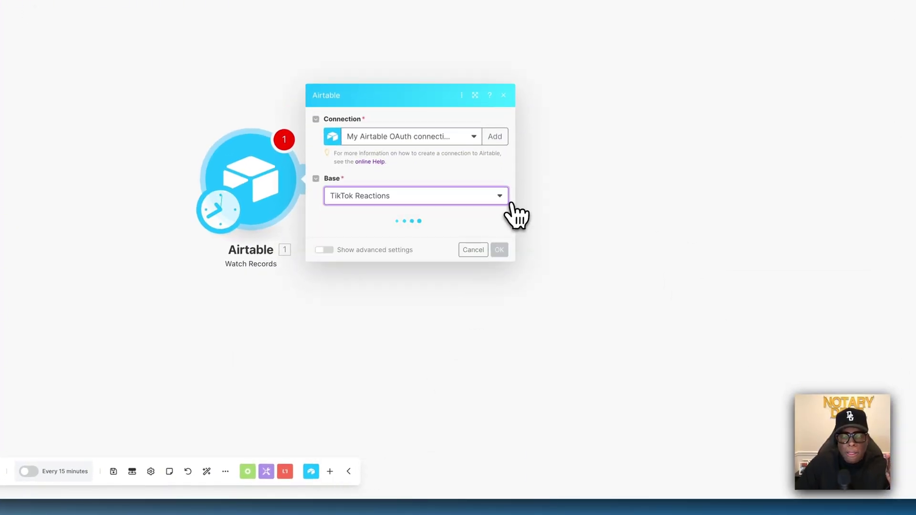
click(436, 233)
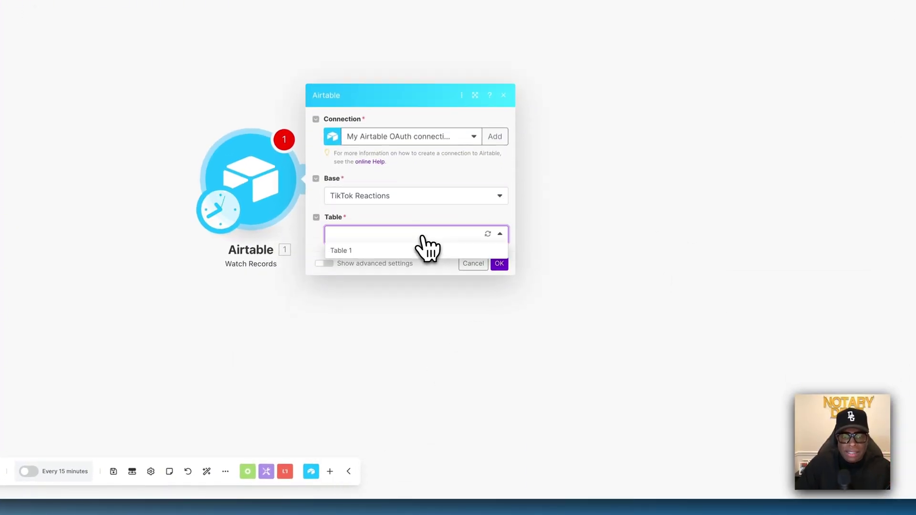
click(401, 250)
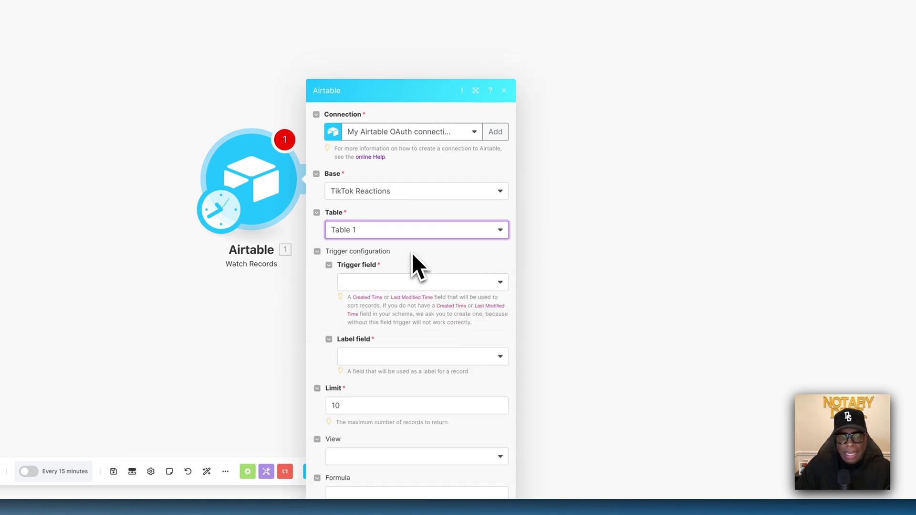
Set the trigger field to Last modified time and the label field to My Reaction Video
click(385, 141)
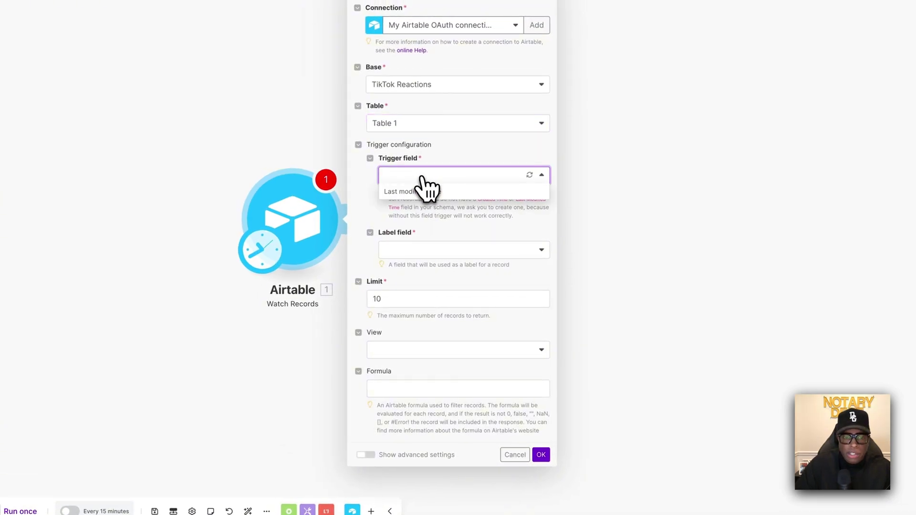
click(383, 155)
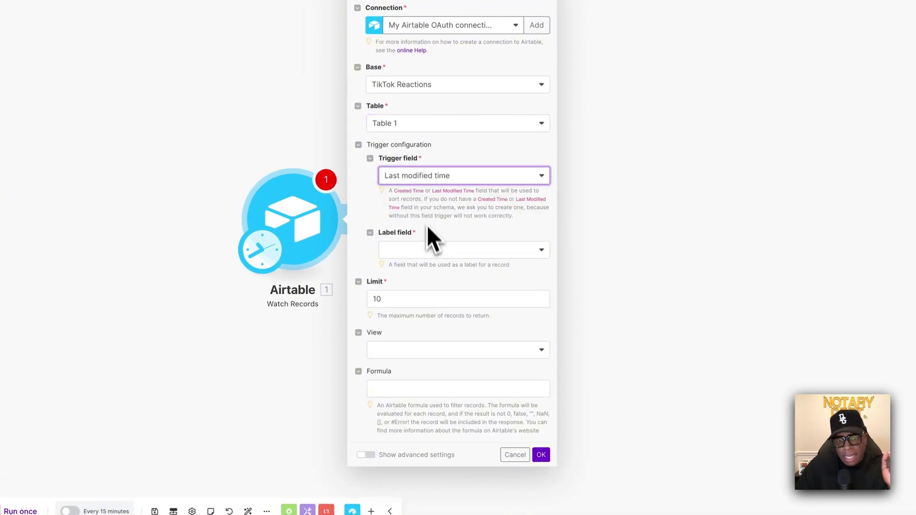
click(426, 249)
click(430, 315)
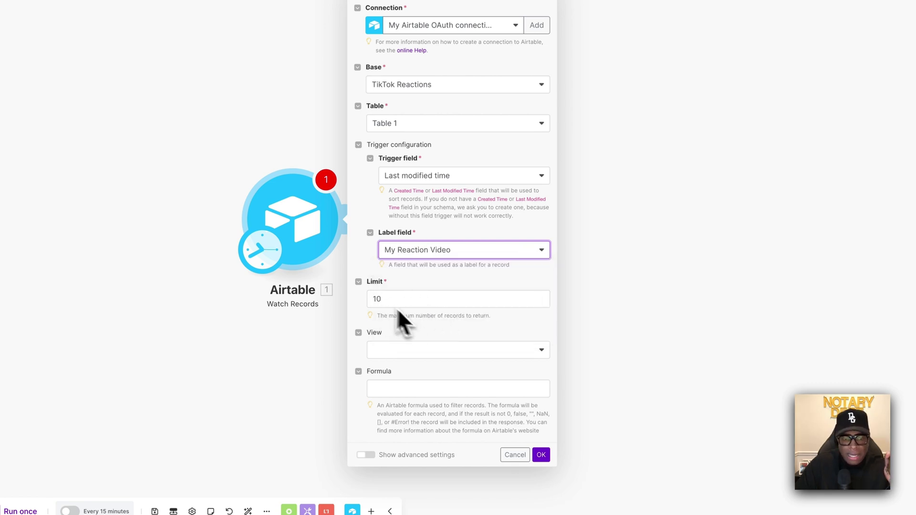
Enter the filter formula NOT({My Reaction Video} = '') and check the My Reaction Video field name in the Airtable base
click(403, 388)
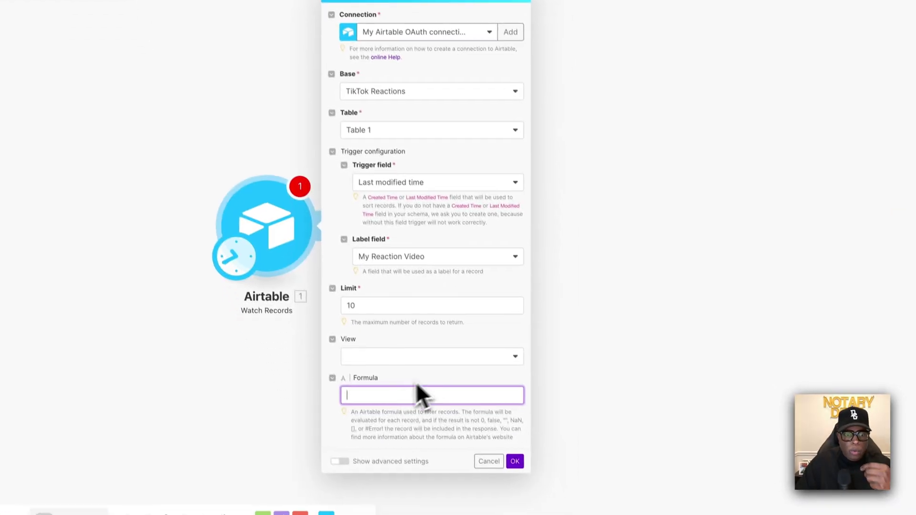
text(NOT({My Reaction Video} = ")
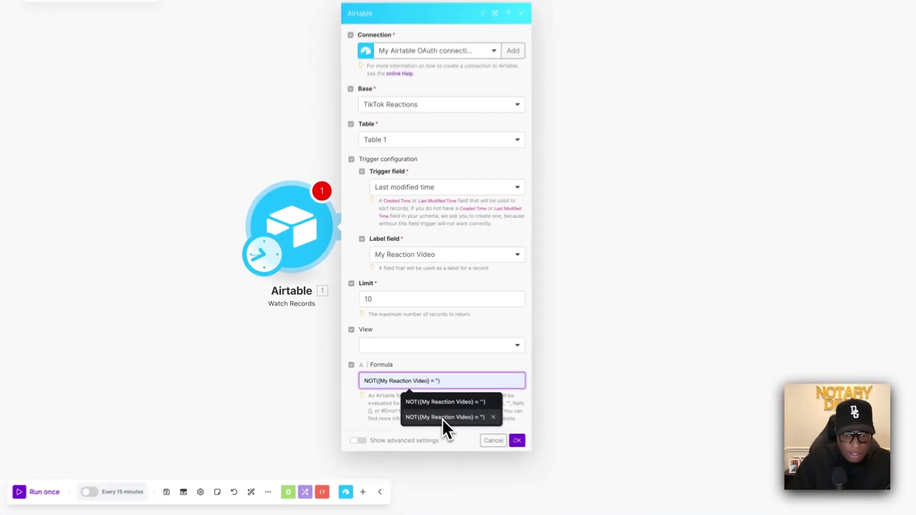
click(412, 393)
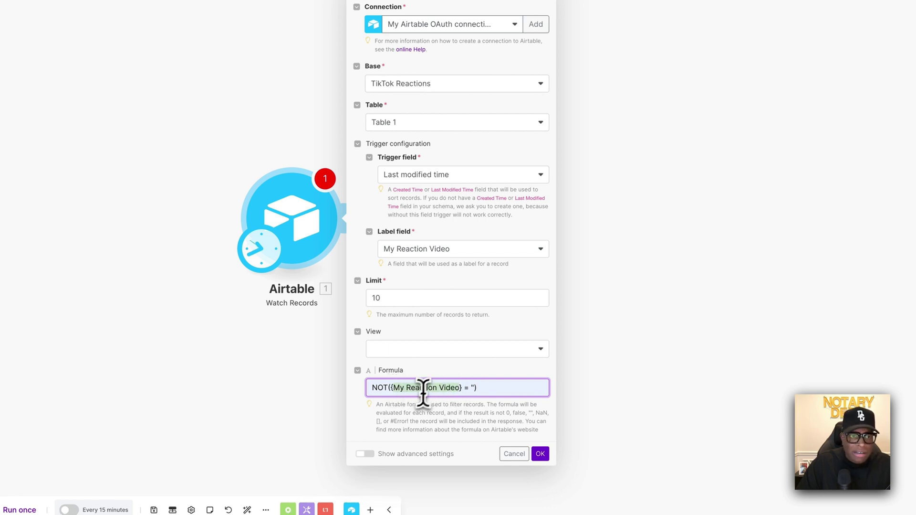
click(215, 5)
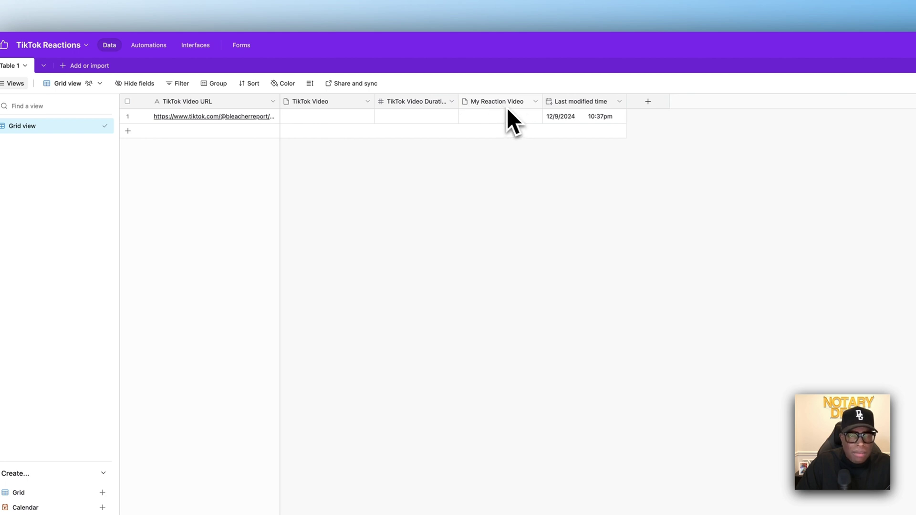
Save the Watch Records trigger settings in Make and try to choose the starting record manually
click(384, 1)
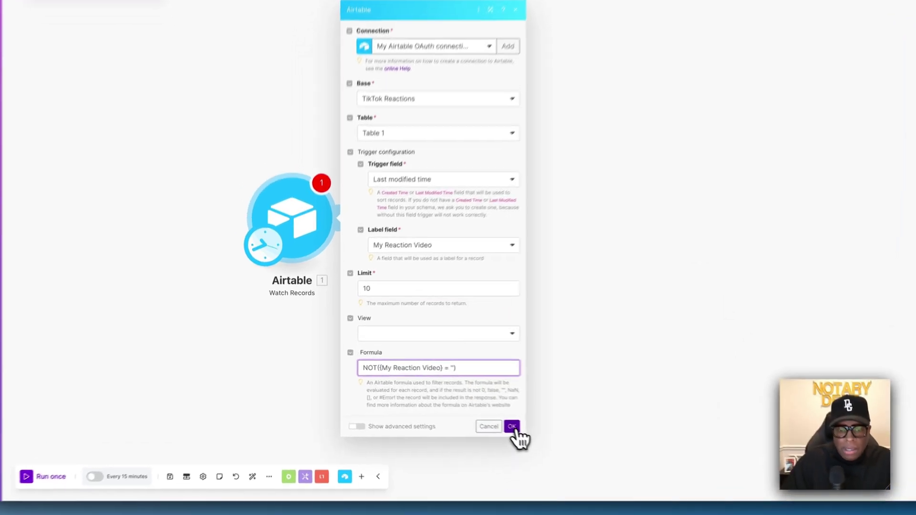
click(512, 426)
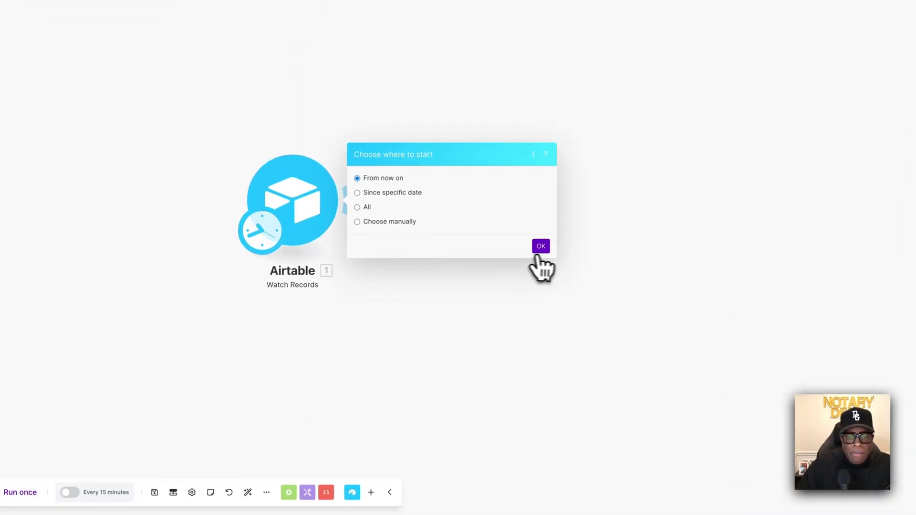
click(375, 223)
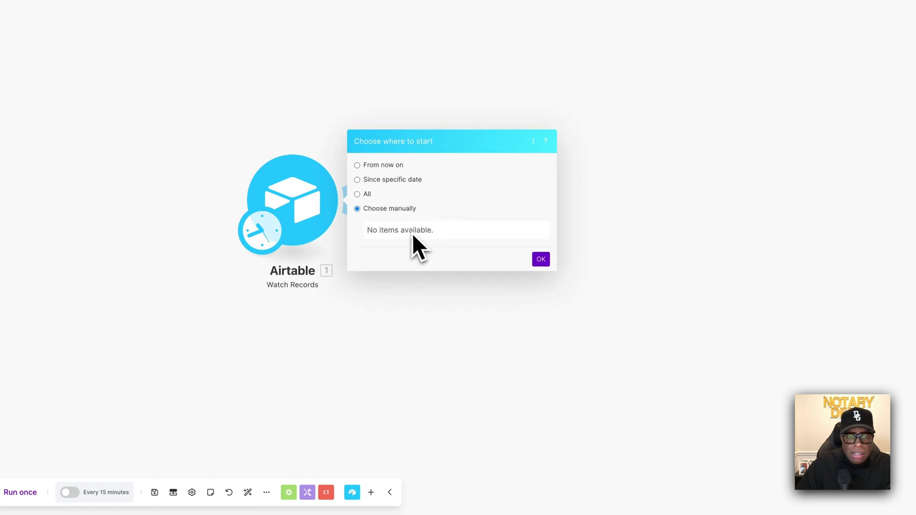
click(542, 260)
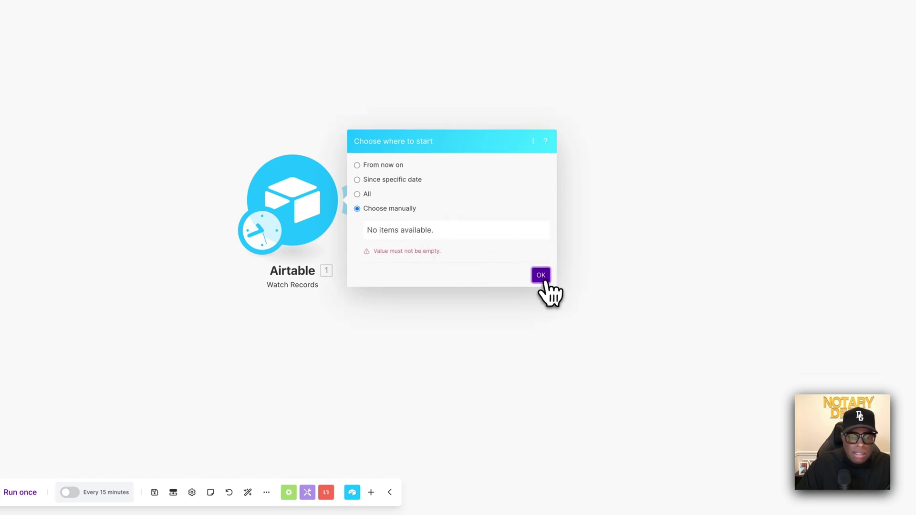
Review the Watch Records settings and run only this module to test the trigger
click(270, 193)
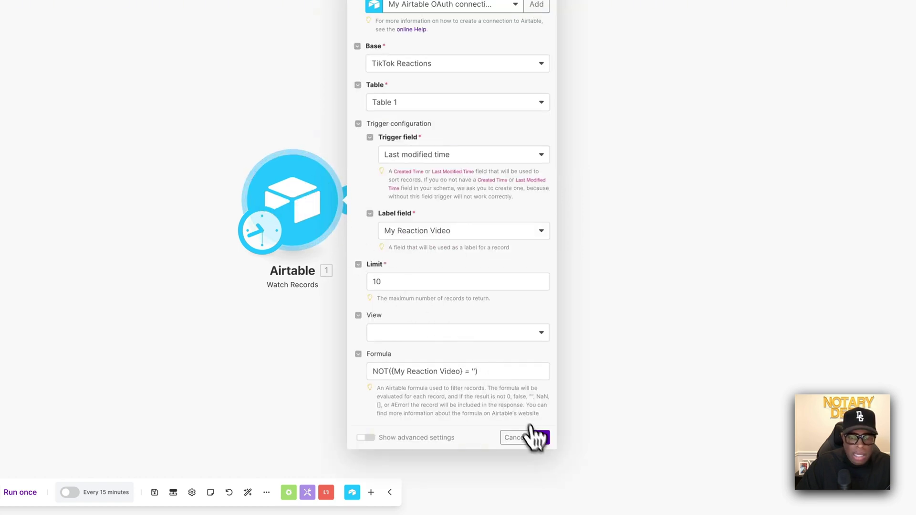
click(533, 433)
right_click(268, 205)
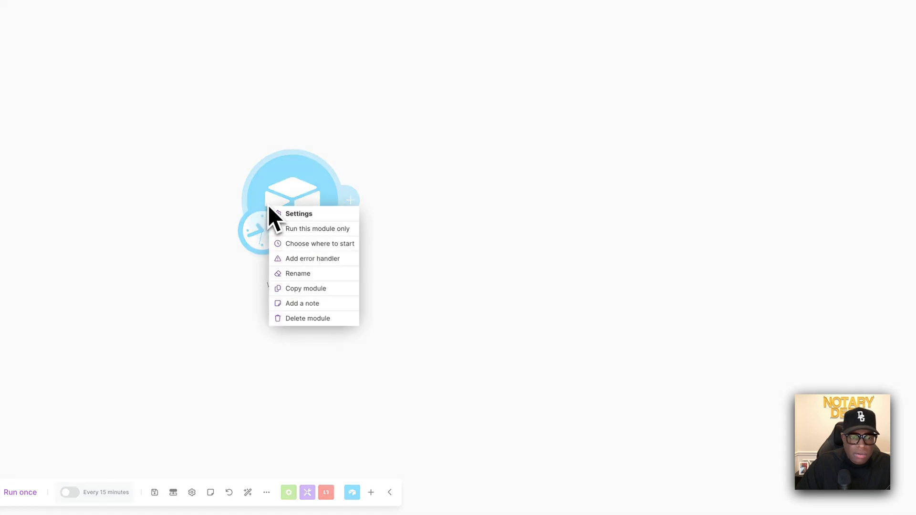
click(299, 228)
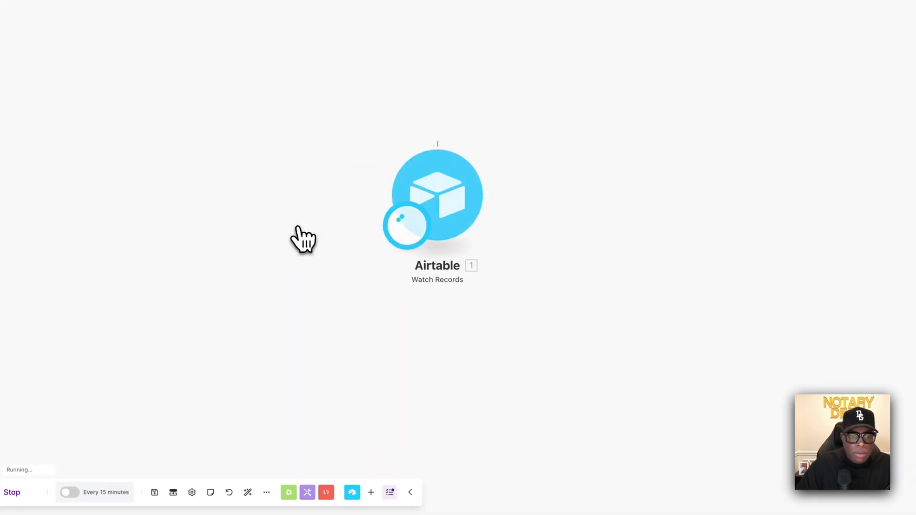
Reopen the trigger's starting point options, try the manual choice again, and close the dialog
right_click(426, 194)
click(475, 228)
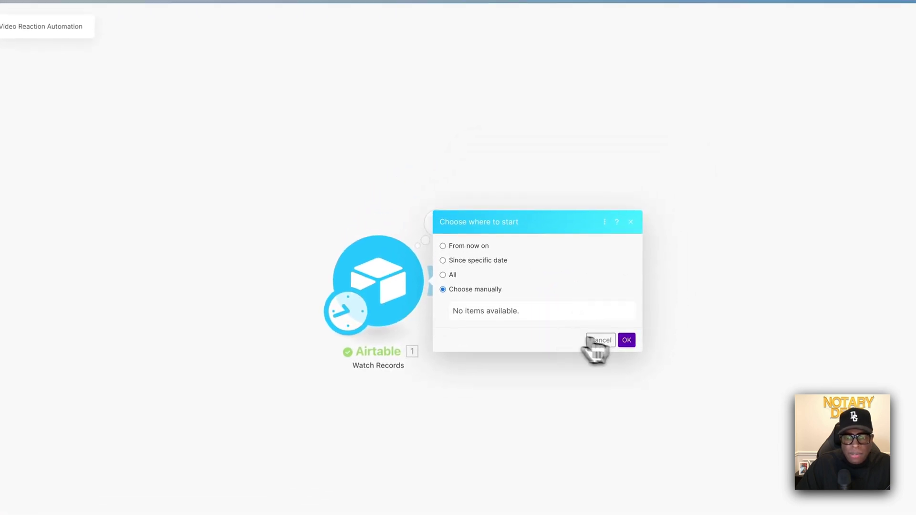
click(627, 339)
click(623, 352)
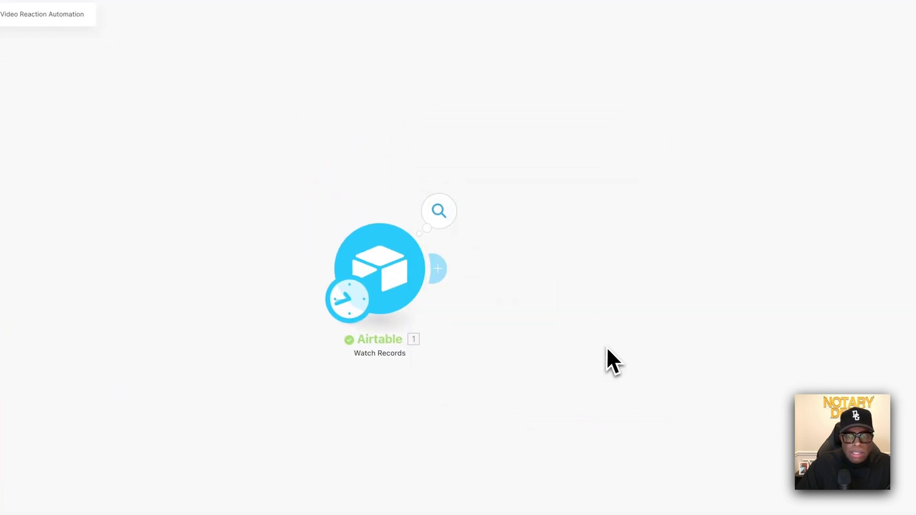
In the Airtable base, attach Low_Res_Reaction.mov from the Downloads folder to the record's My Reaction Video field
click(180, 3)
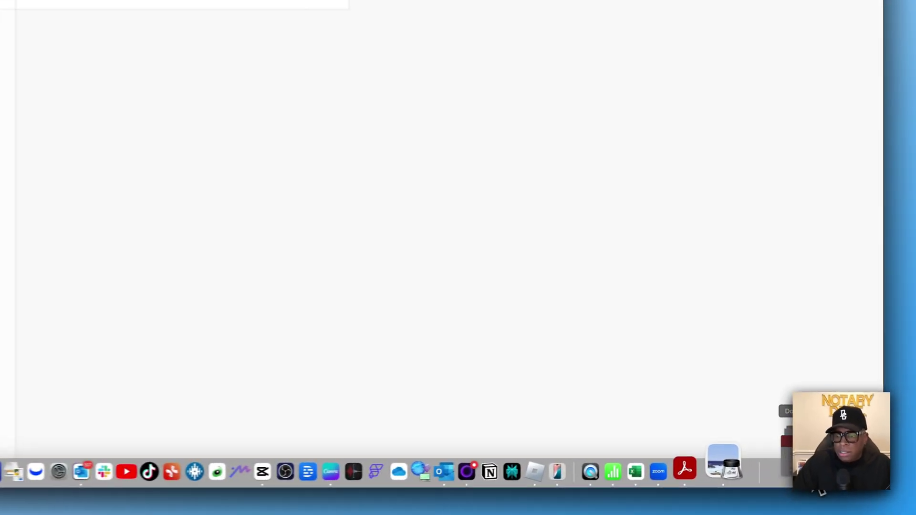
click(835, 461)
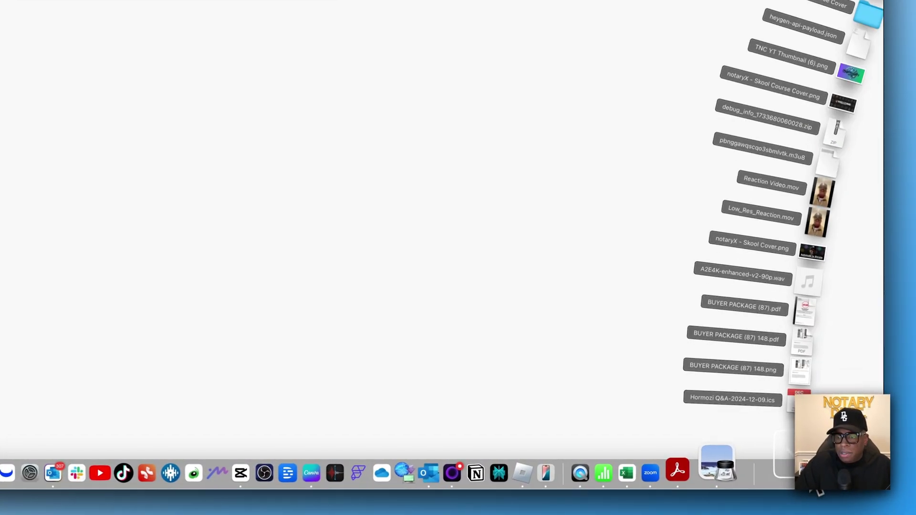
drag(852, 228, 380, 107)
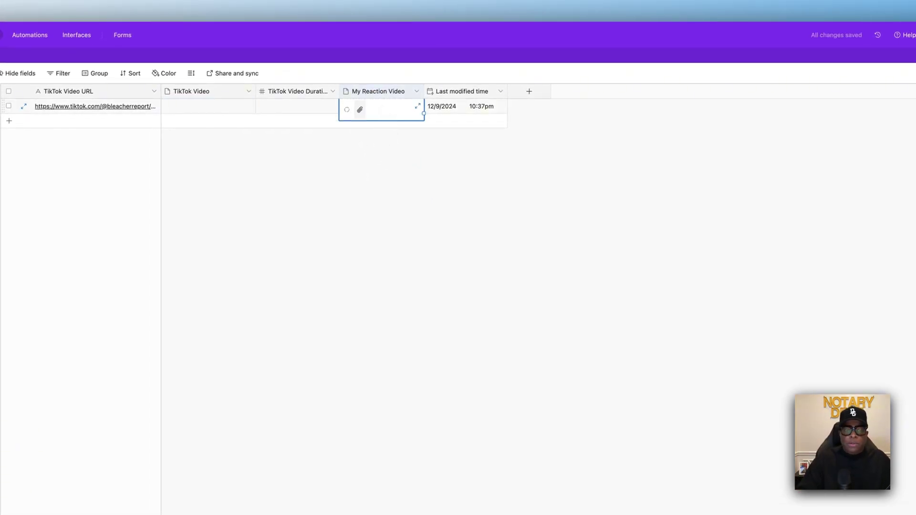
click(409, 188)
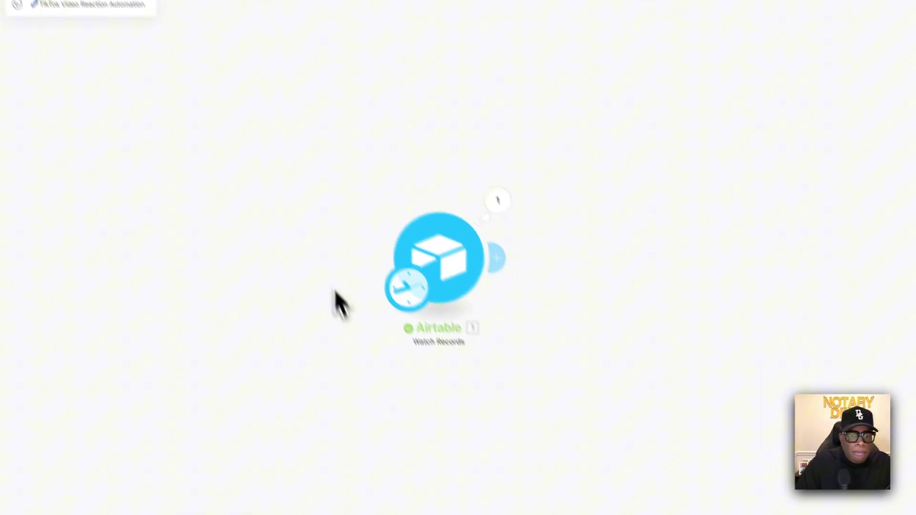
Back in Make, set the Watch Records starting point manually to the record dated 12/09/2024 10:42 PM
right_click(437, 274)
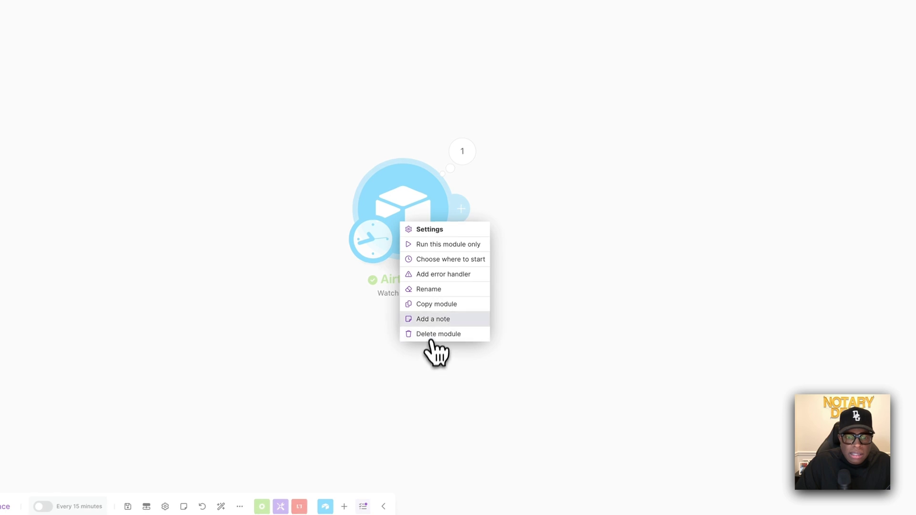
click(432, 260)
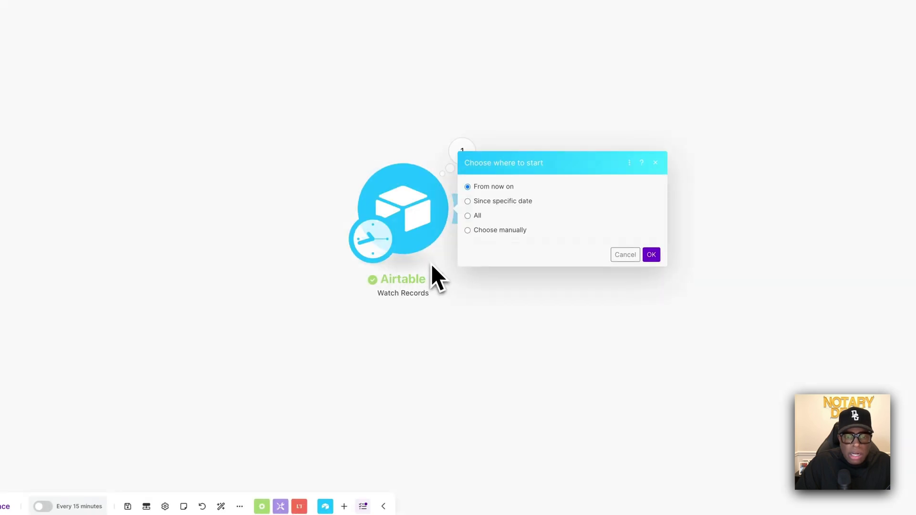
click(493, 232)
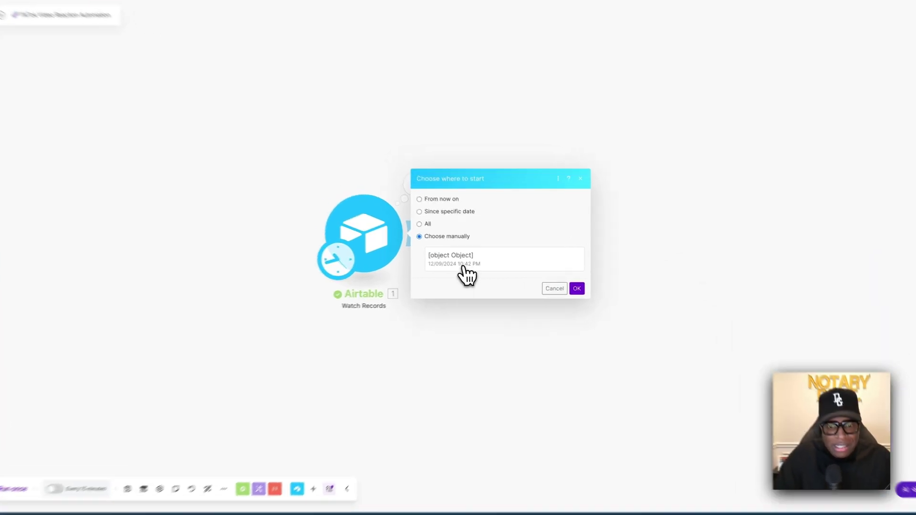
click(577, 288)
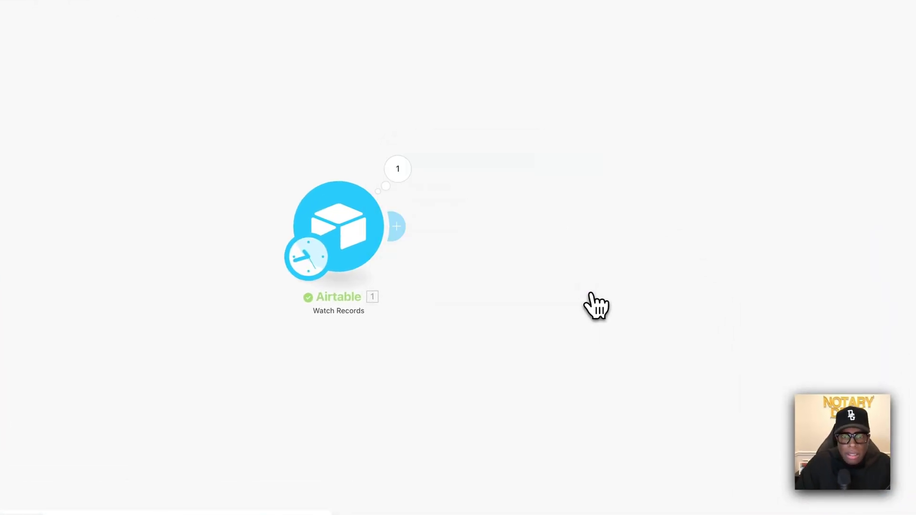
Run only the Watch Records module and examine the My Reaction Video file URL in its output bundle
right_click(352, 237)
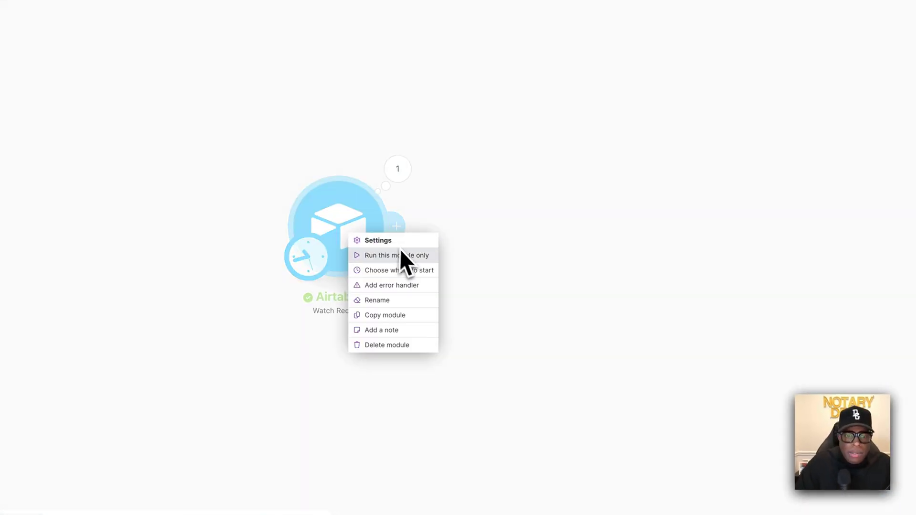
click(402, 255)
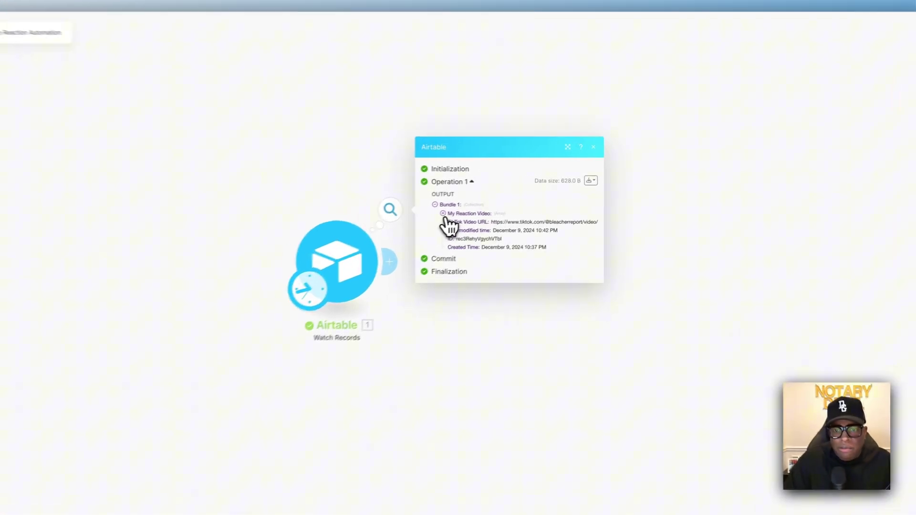
click(482, 202)
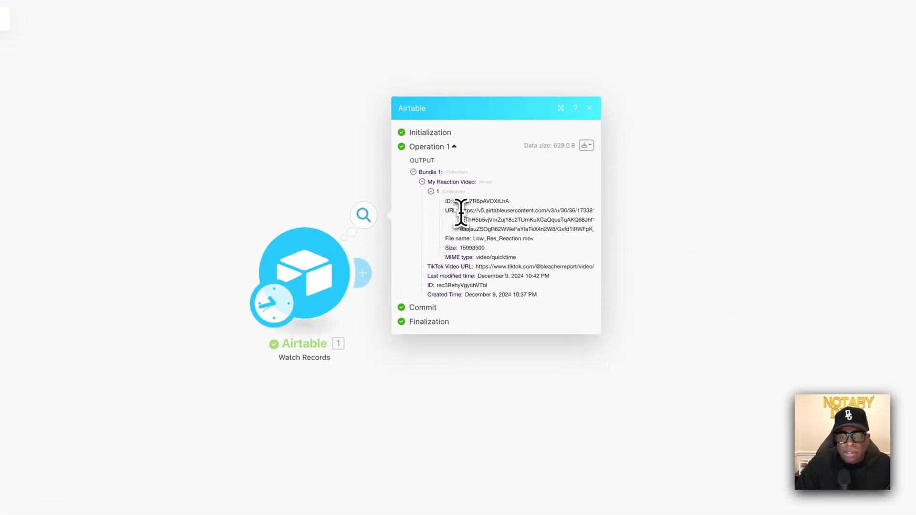
triple_click(539, 223)
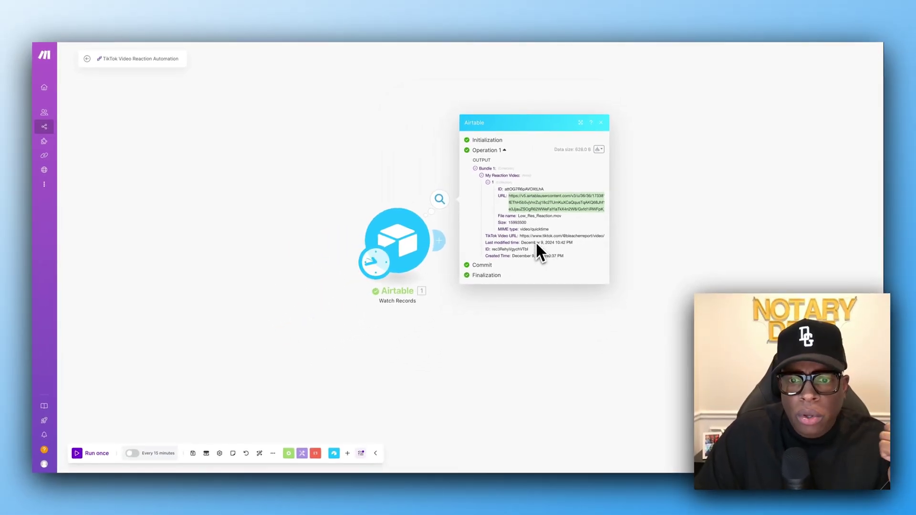
click(465, 291)
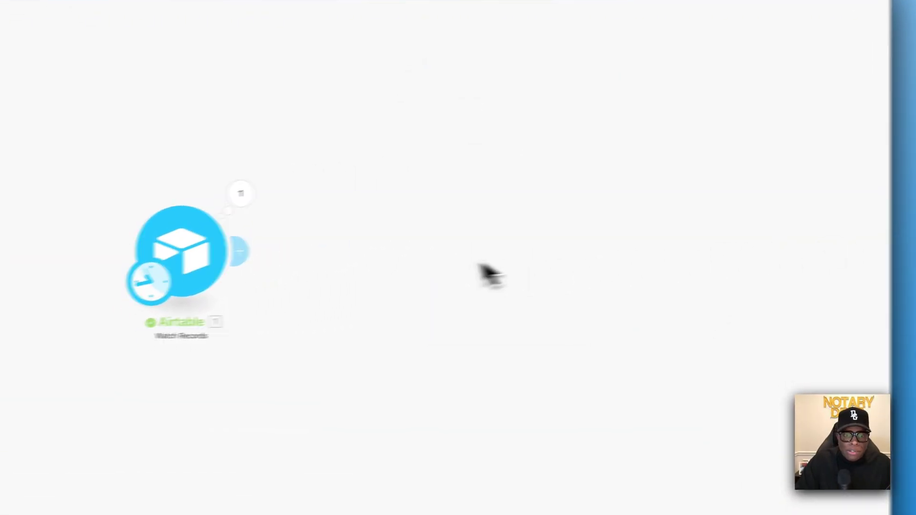
Add a Router after the Airtable Watch Records module and arrange it on the canvas
click(388, 242)
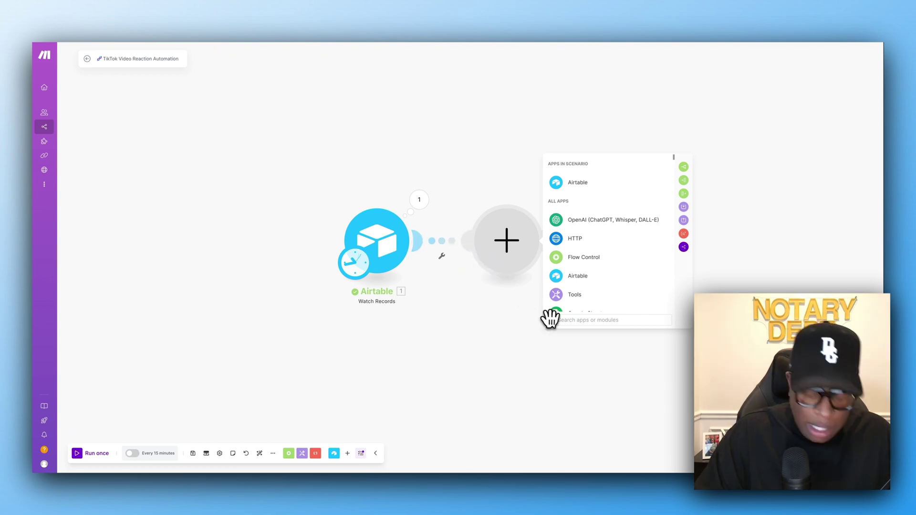
text(reouter)
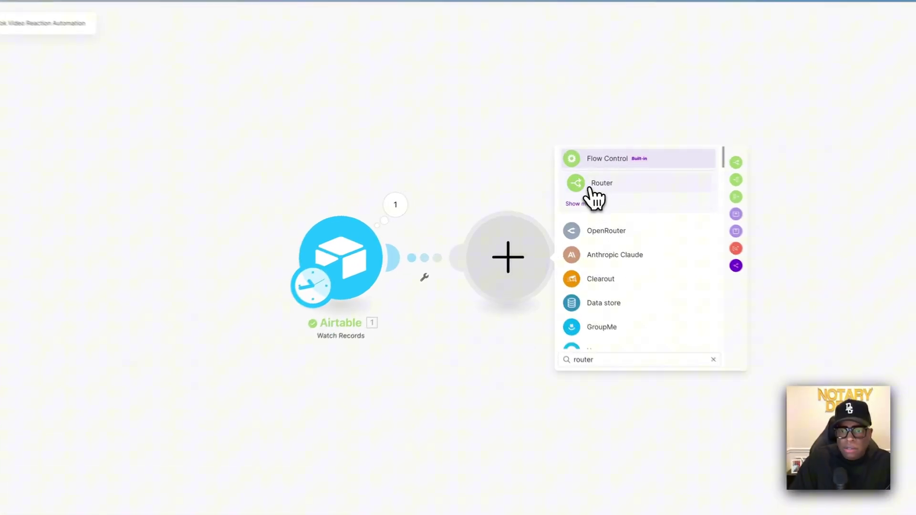
click(573, 184)
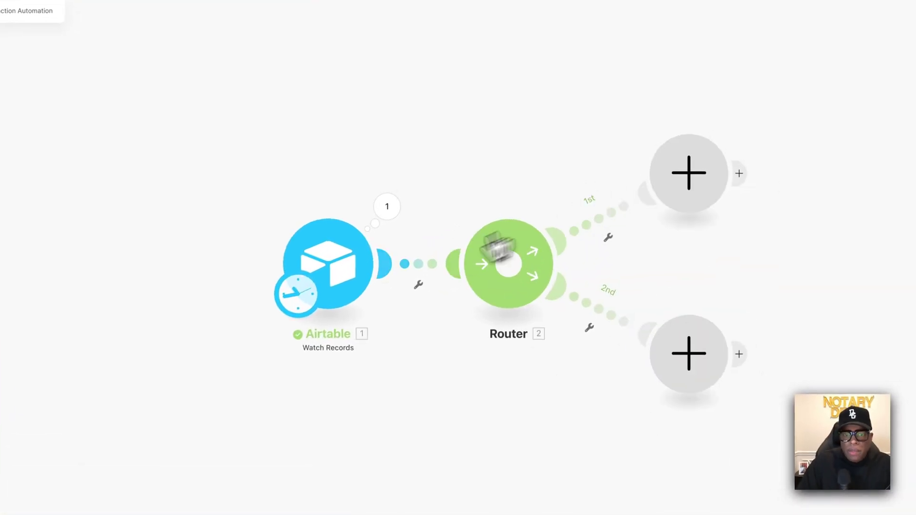
drag(511, 266, 422, 266)
scroll(594, 266, right, 5)
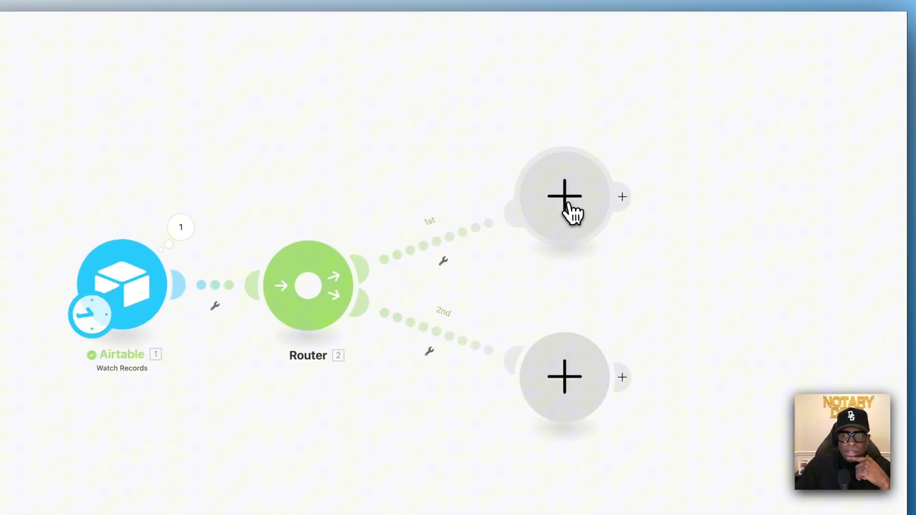
Add an Apify Run an Actor module on the router's first route and select the clockworks/tiktok-video-scraper actor
click(638, 181)
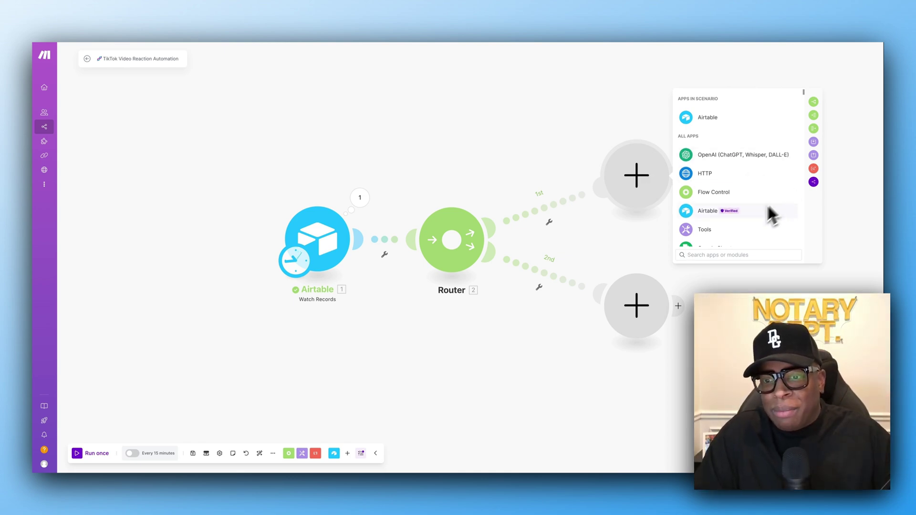
text(apify)
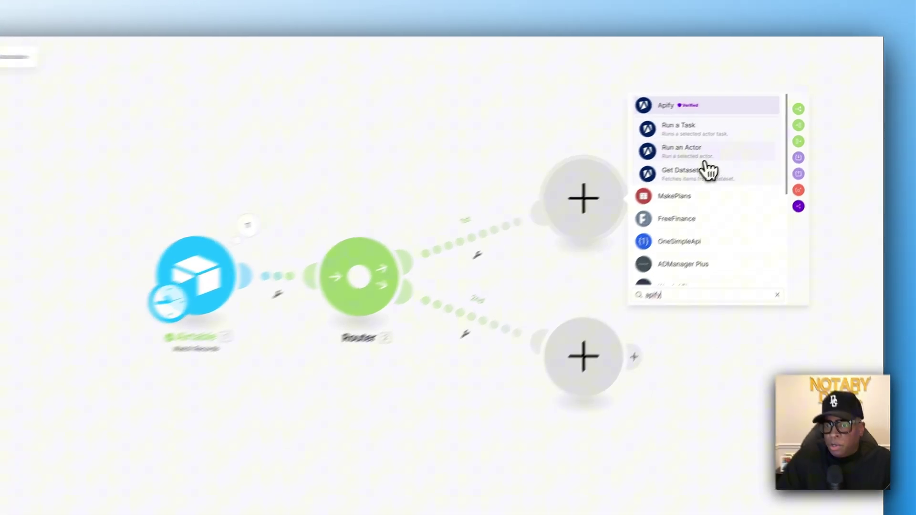
click(717, 136)
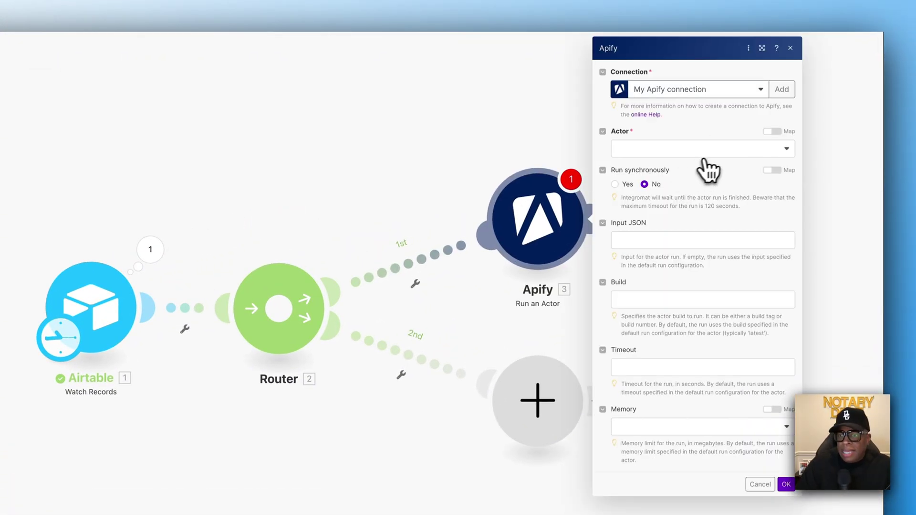
click(724, 152)
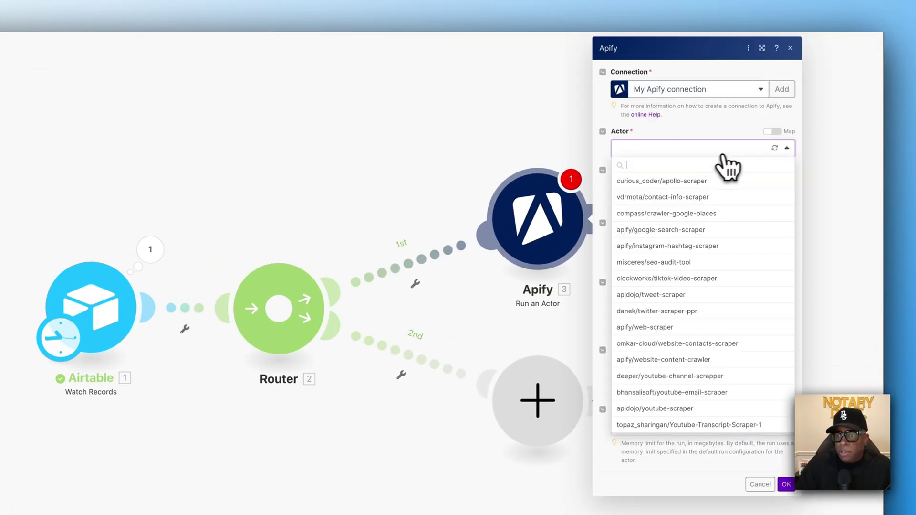
text(tik)
click(707, 183)
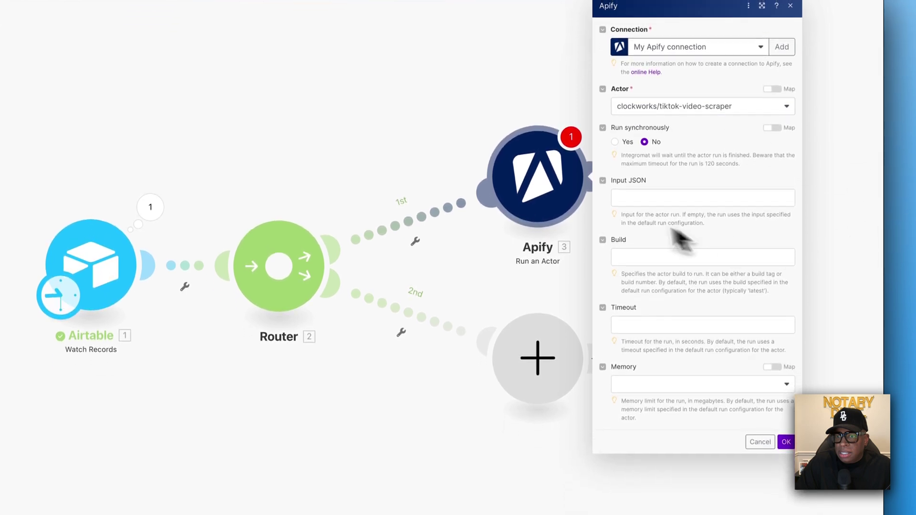
Enter and save input JSON with TikTok Video URL mapped in postURLs, covers, slideshow images and subtitles false, shouldDownloadVideos true, and videoKvStoreIdOrName "TikTok-Video"
click(625, 196)
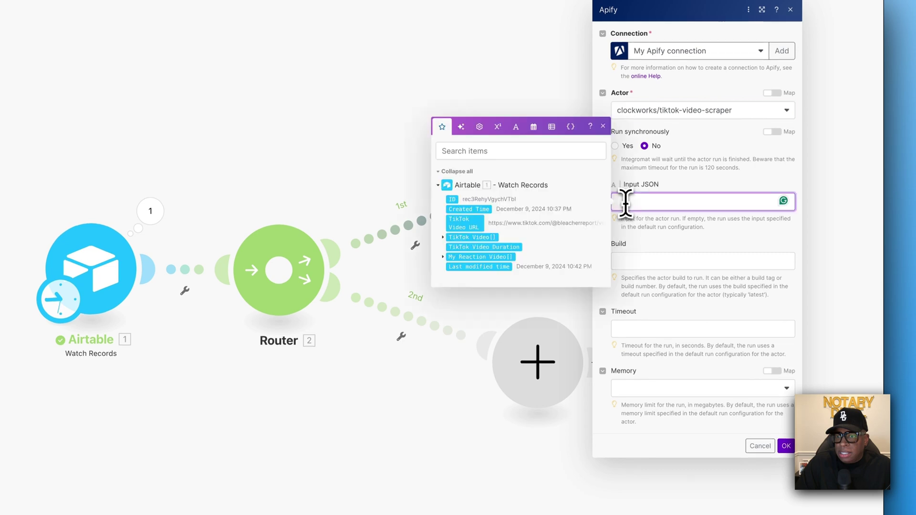
text({ "postURLs": [ "1. TikTok Video URL" ], "shouldDownloadCovers": false, "shouldDownloadSlideshowImages": false, "shouldDownloadSubtitles": false, "shouldDownloadVideos": true, "videoKvStoreIdOrName": "TikTok-Video" })
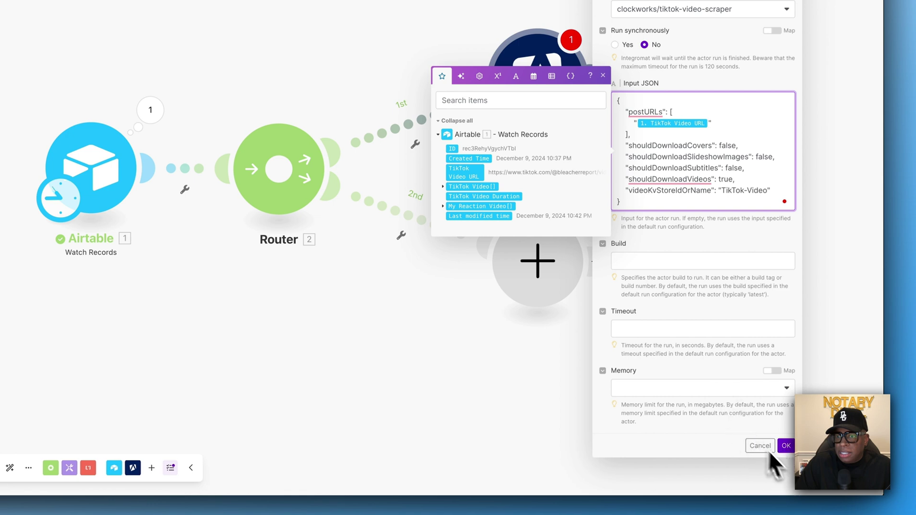
click(786, 445)
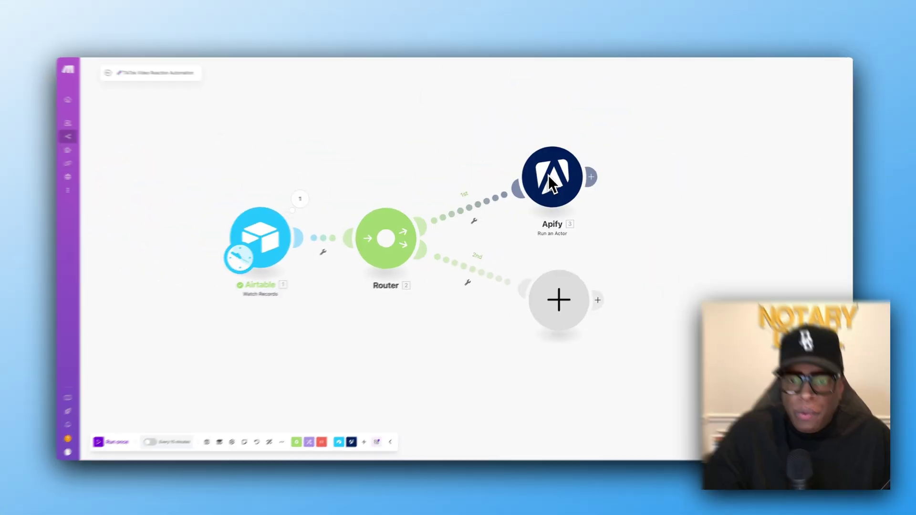
Rename the Apify Run an Actor module to "Scrape TikTok Video" and auto-align the scenario's modules
right_click(550, 182)
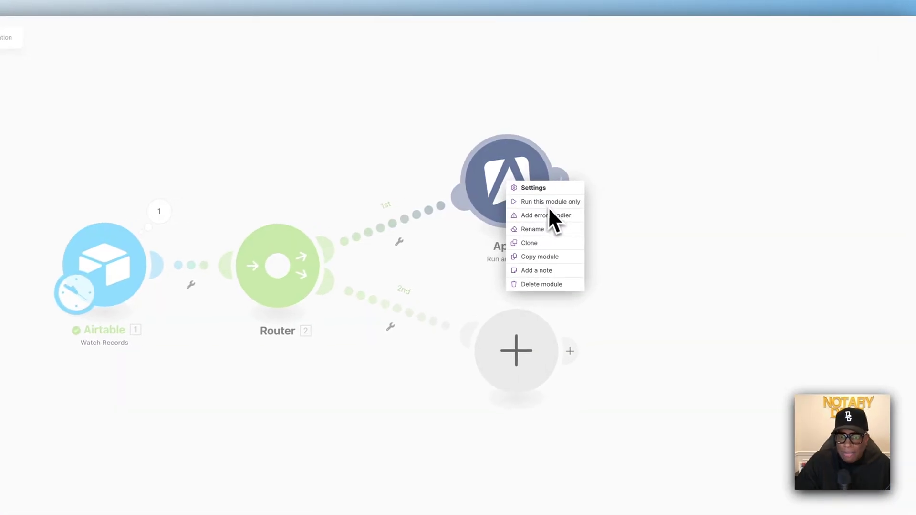
click(539, 231)
text(Sc)
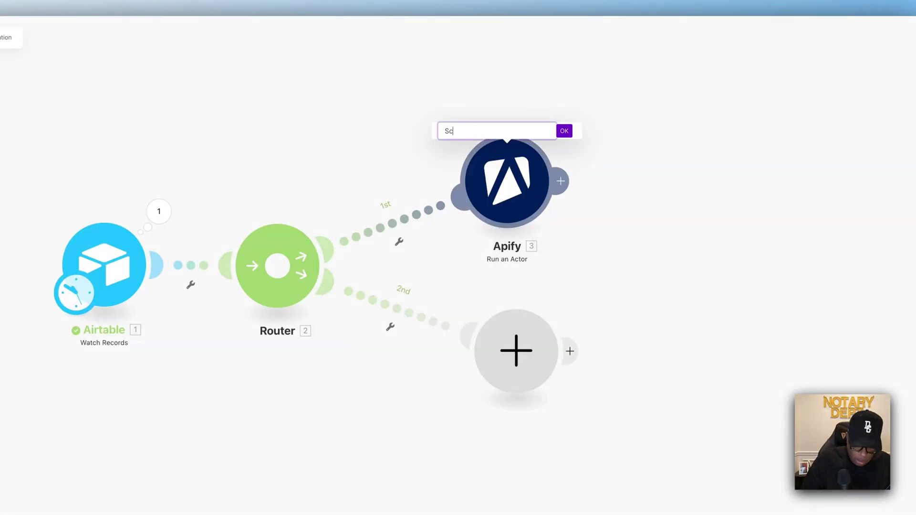
text(r)
text(ape T)
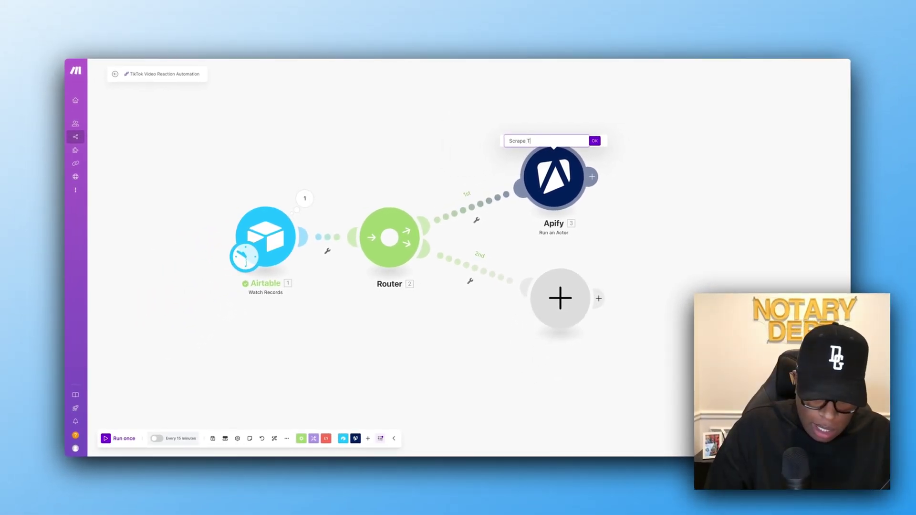
text(ikTok Video)
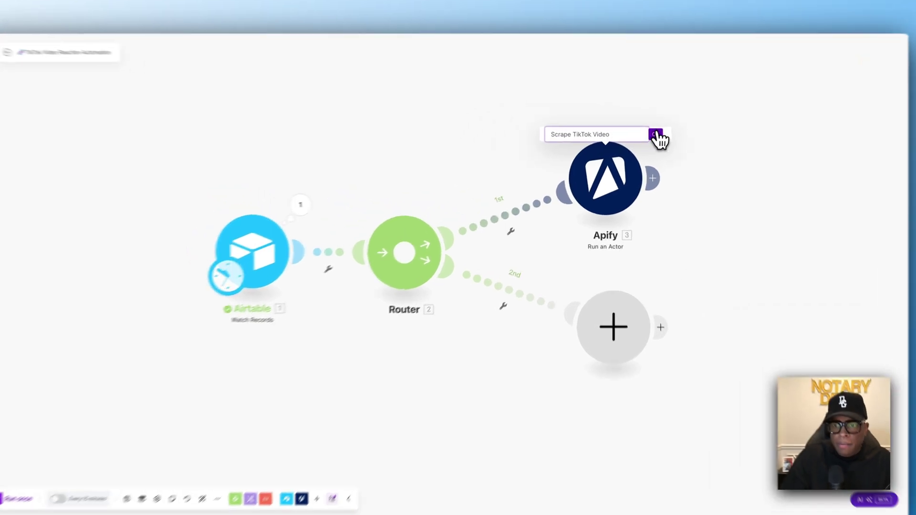
click(595, 140)
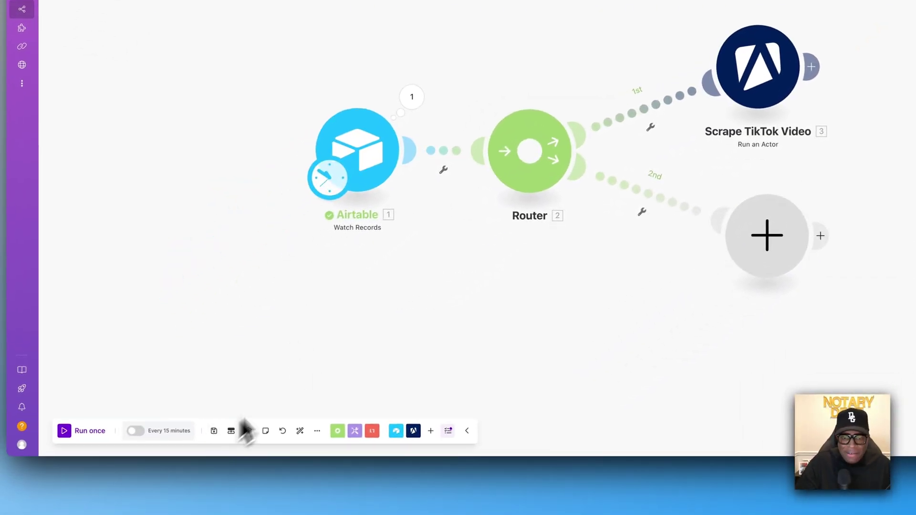
click(300, 430)
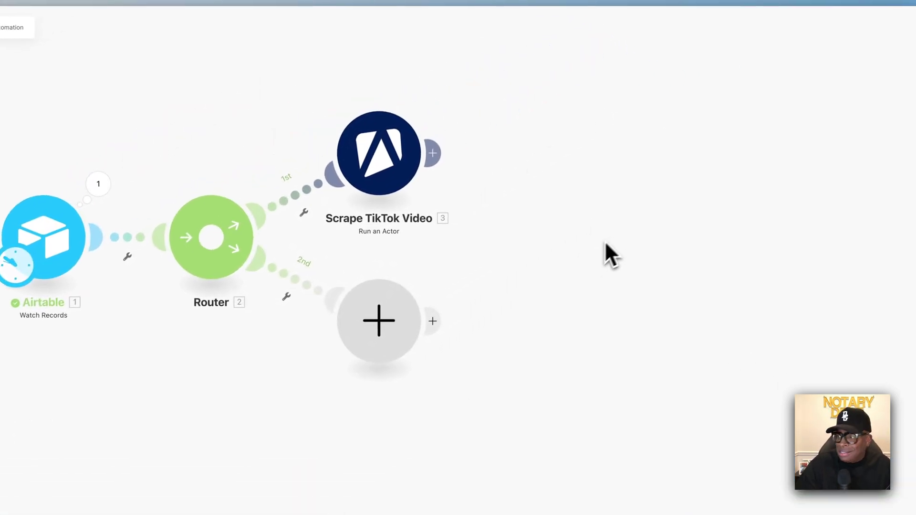
Add a Tools Sleep module after Scrape TikTok Video with a delay of 120 seconds
click(440, 155)
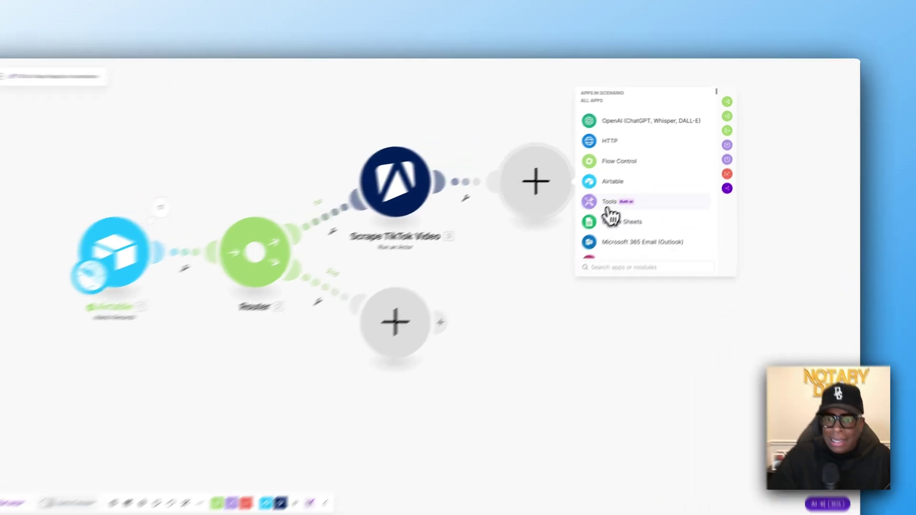
click(636, 189)
scroll(639, 201, down, 5)
click(575, 152)
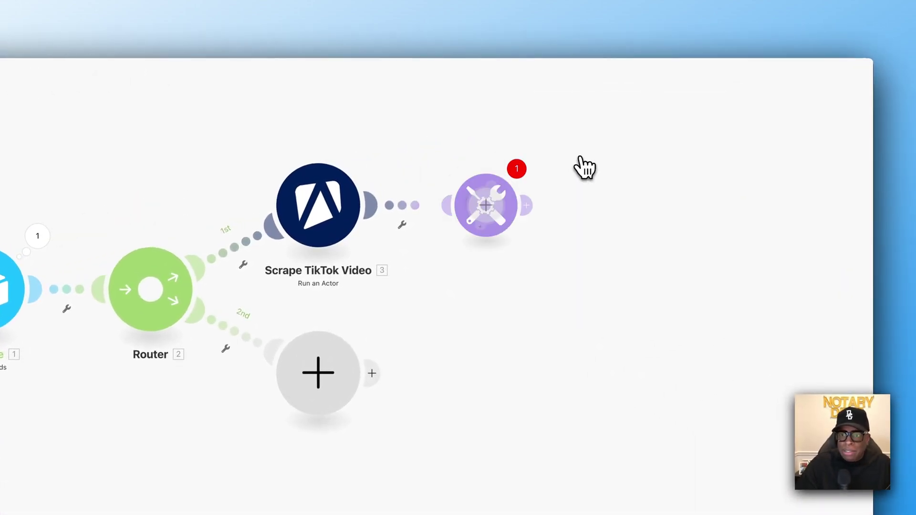
click(582, 200)
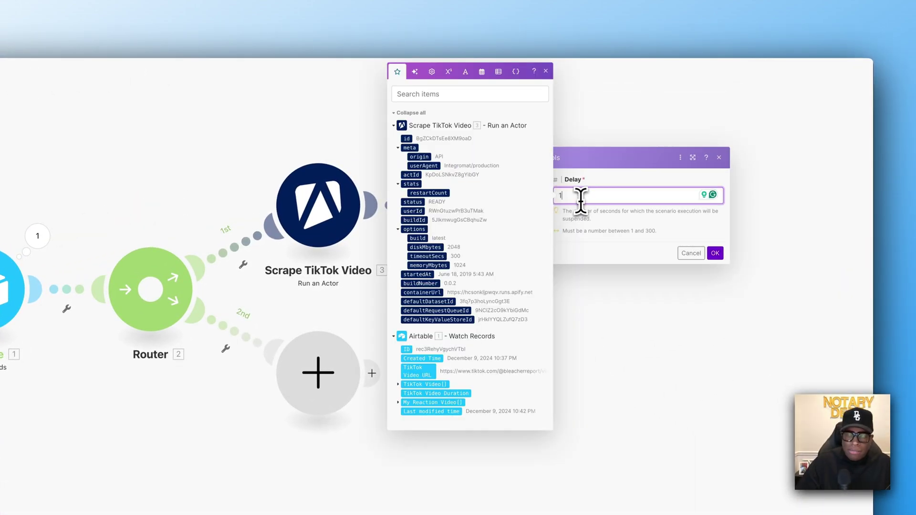
text(20)
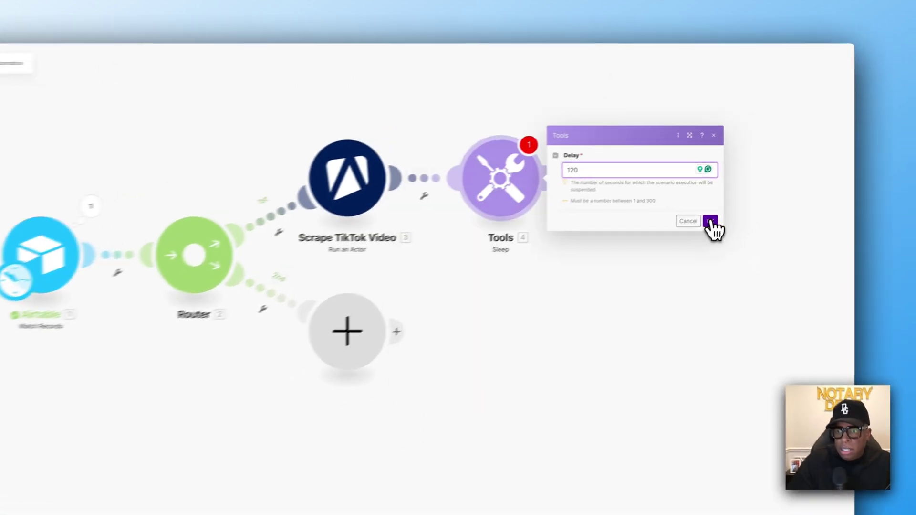
click(738, 197)
Rename the Sleep module to "2-min Nap" followed by a sleeping-face emoji
right_click(593, 169)
click(528, 238)
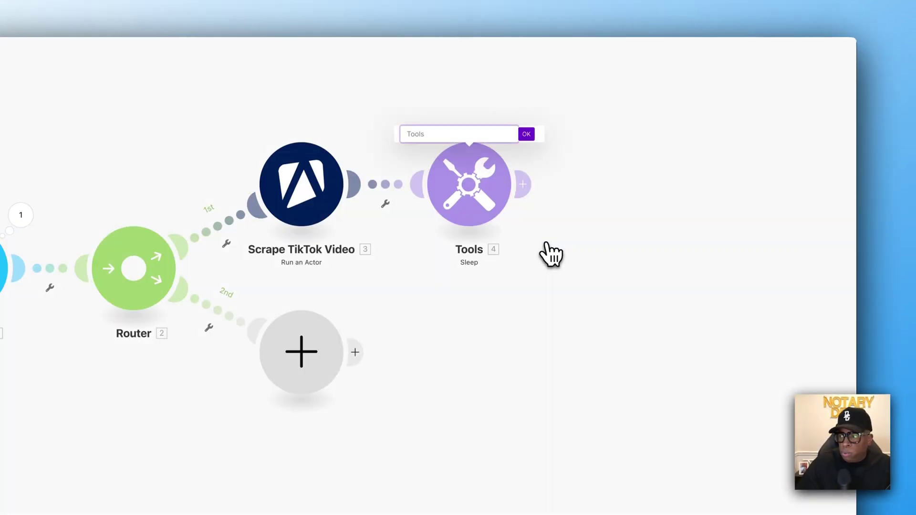
text(2-min)
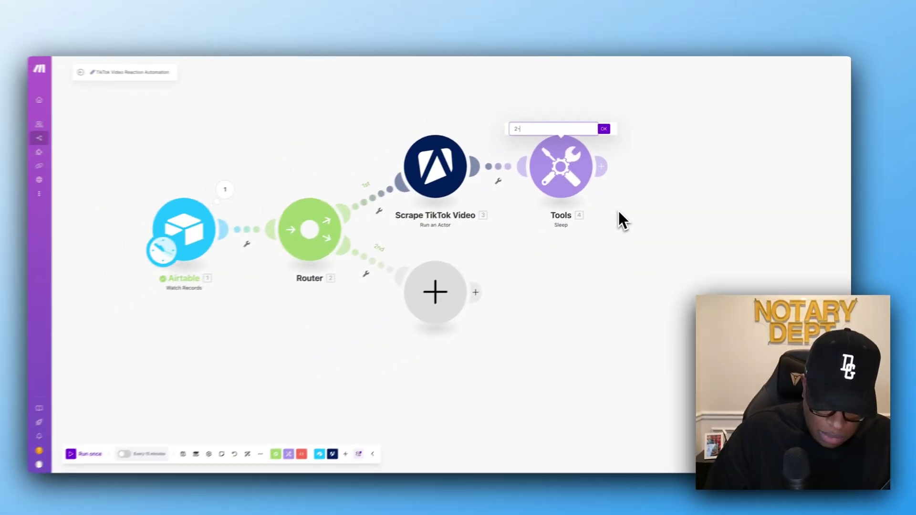
text( Nap)
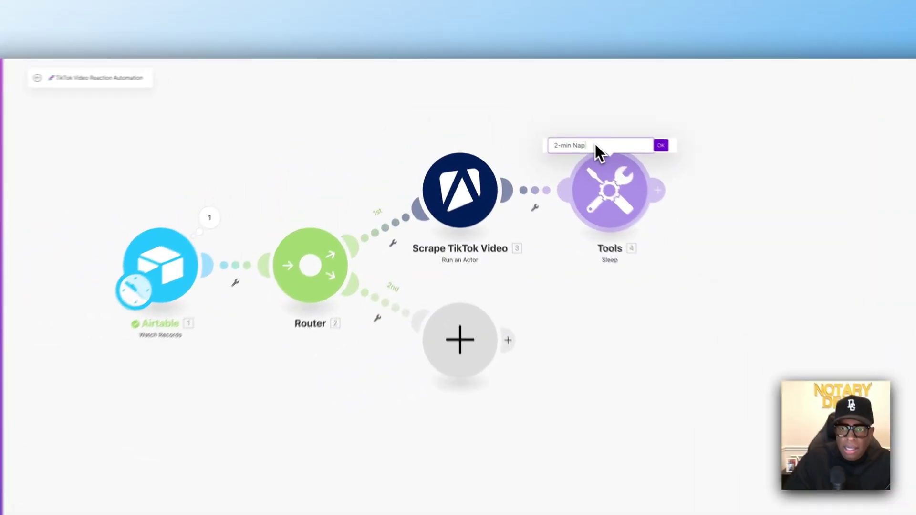
right_click(573, 129)
click(576, 131)
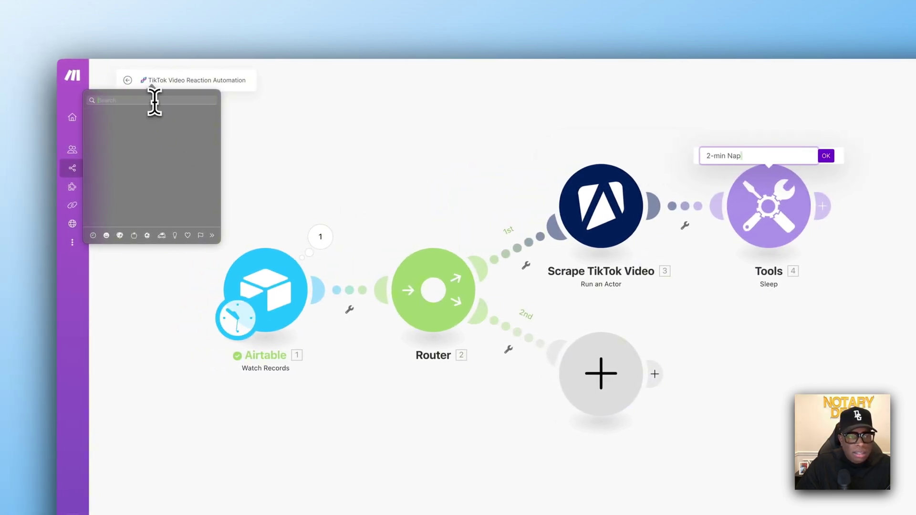
key(Escape)
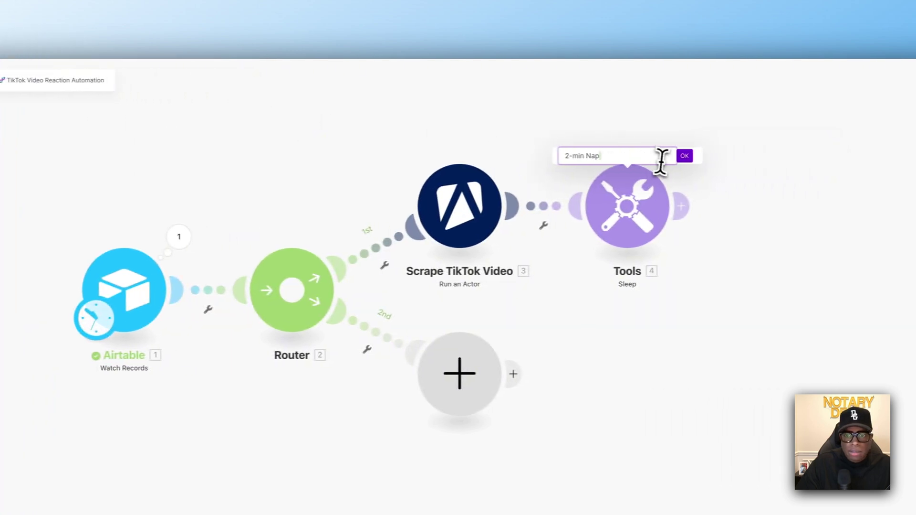
right_click(785, 156)
click(631, 160)
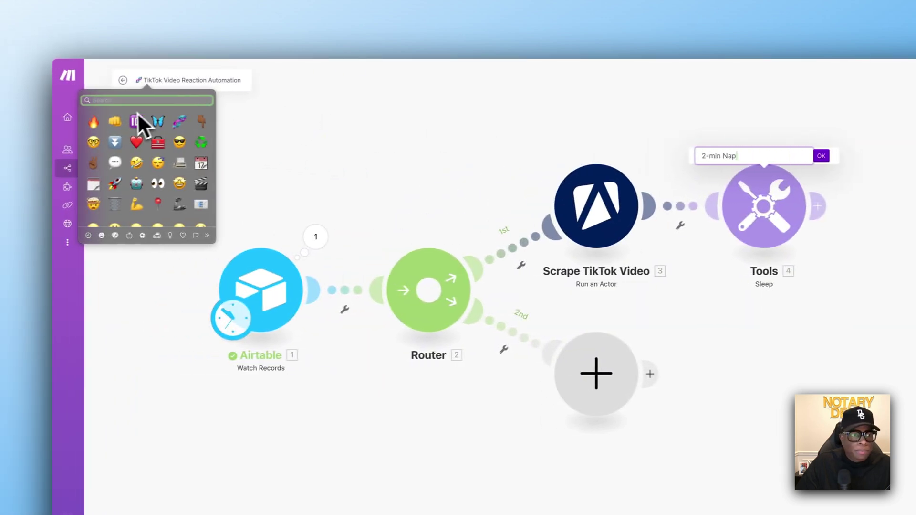
click(168, 159)
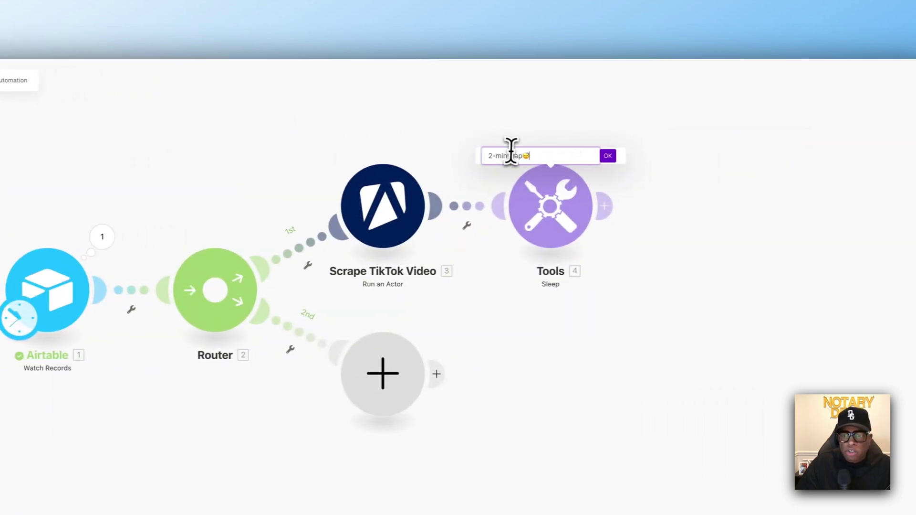
click(598, 157)
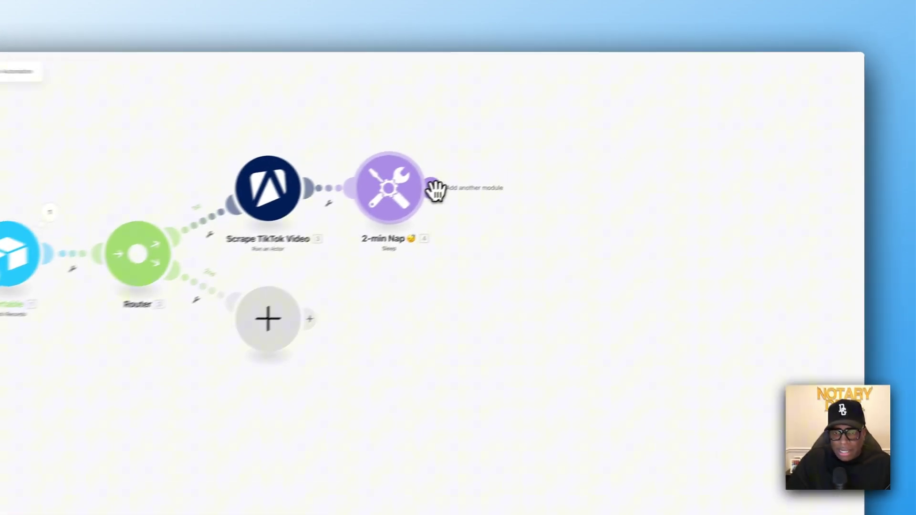
Add an Apify Get Dataset Items module after the 2-min Nap, with Dataset ID mapped to the scraper's defaultDatasetId
click(511, 165)
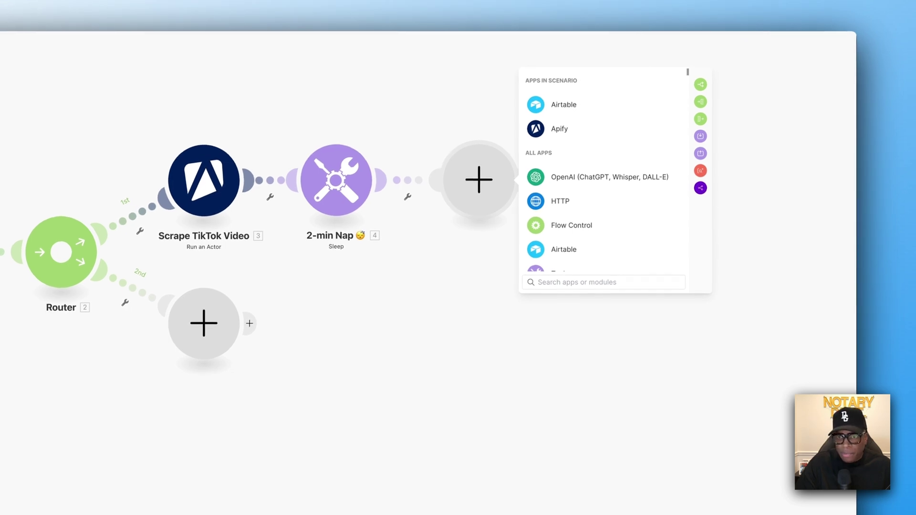
click(558, 128)
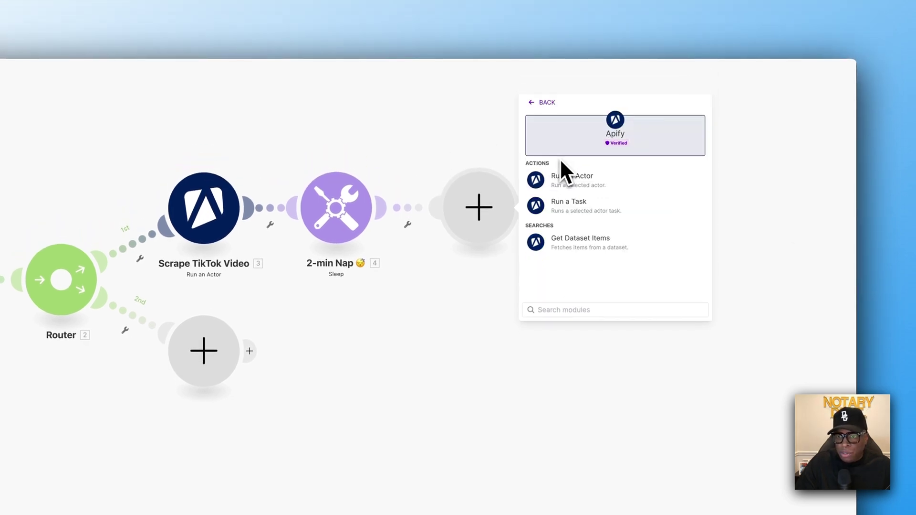
click(580, 243)
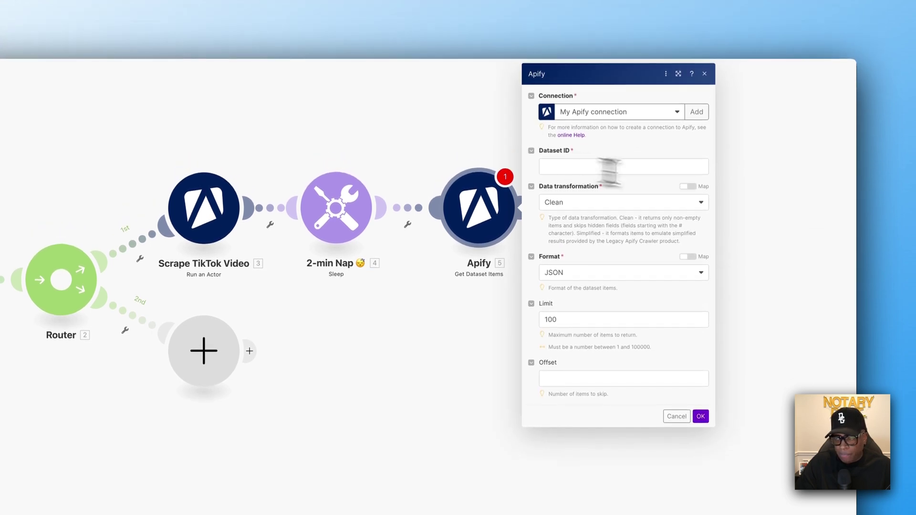
click(610, 168)
key(Escape)
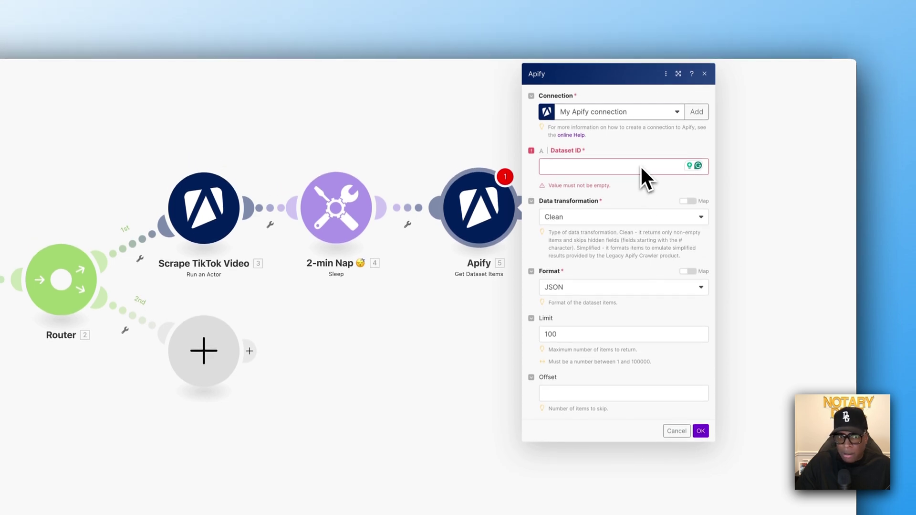
click(640, 165)
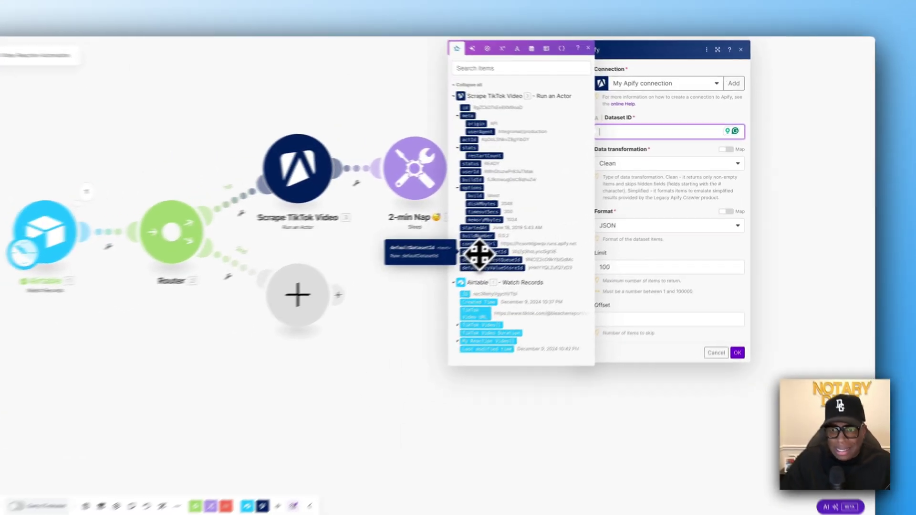
click(479, 253)
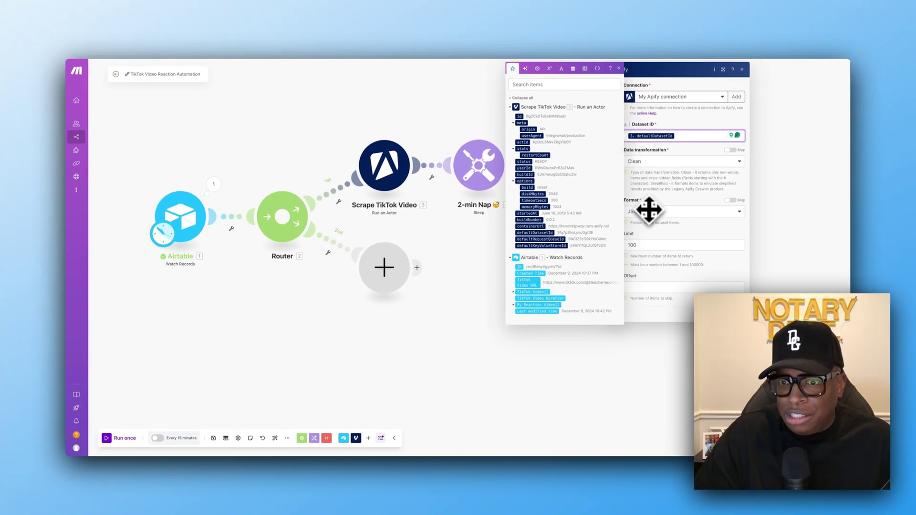
click(741, 315)
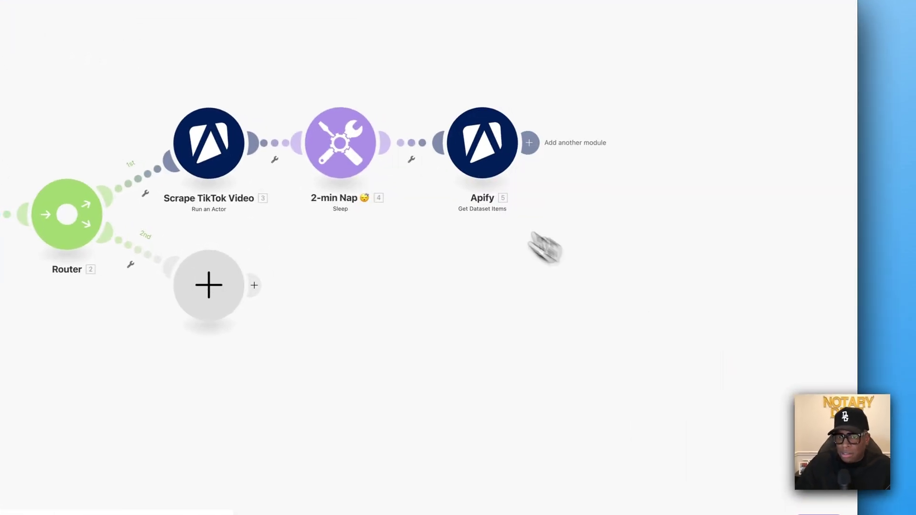
Rename the Get Dataset Items module to "Download TikTok Video" followed by a down-arrow emoji
right_click(584, 166)
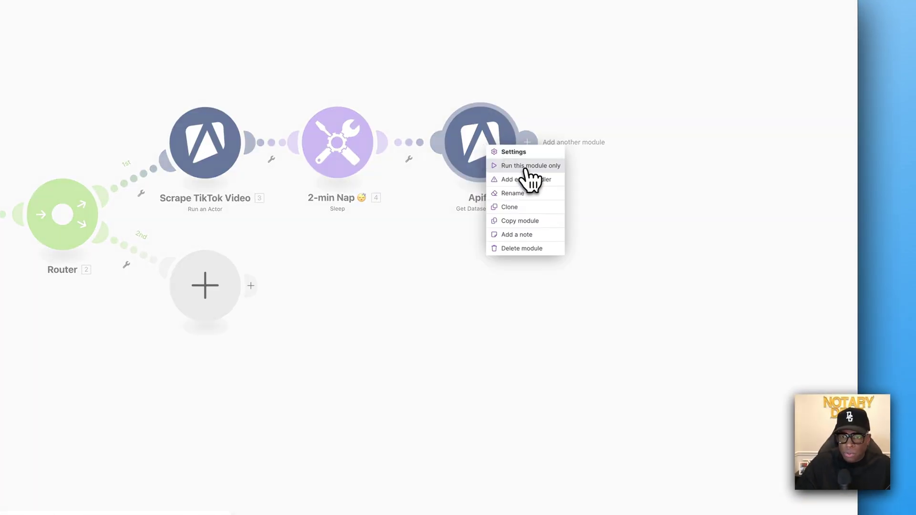
click(525, 194)
text(Download)
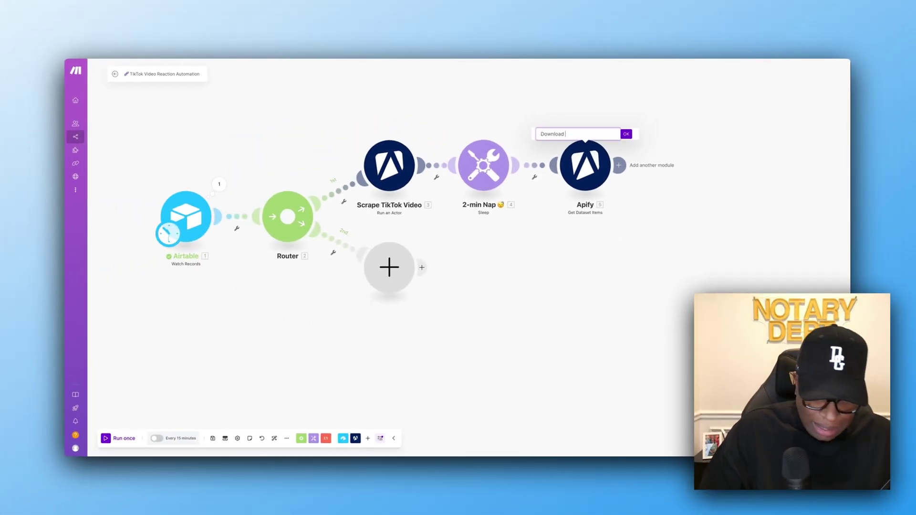
text( TikTok Video)
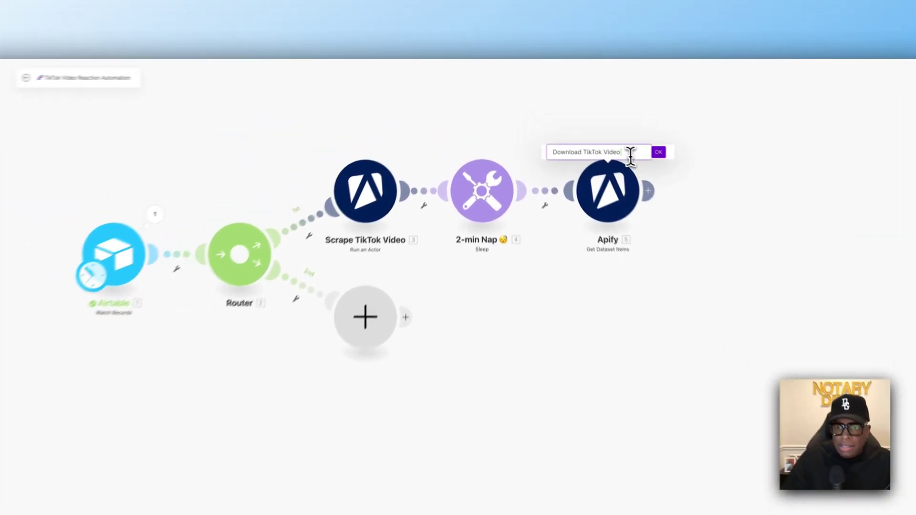
right_click(603, 134)
click(609, 139)
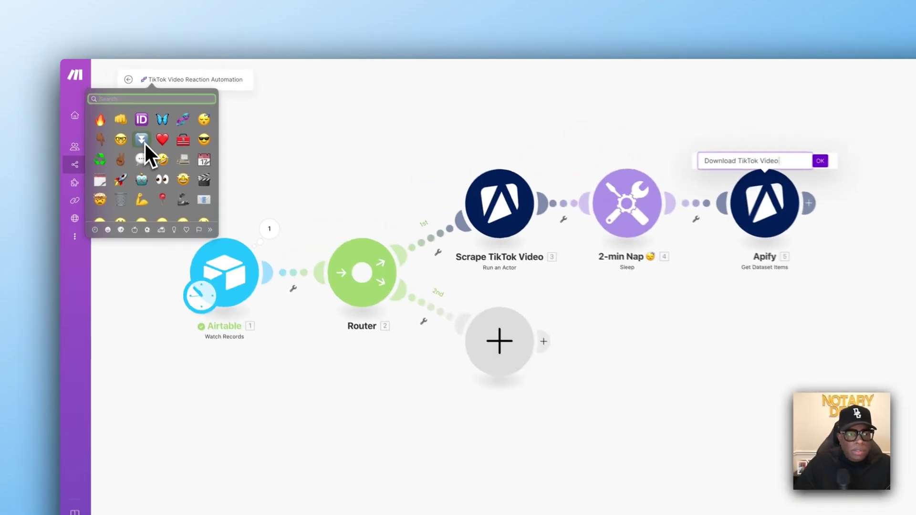
click(127, 122)
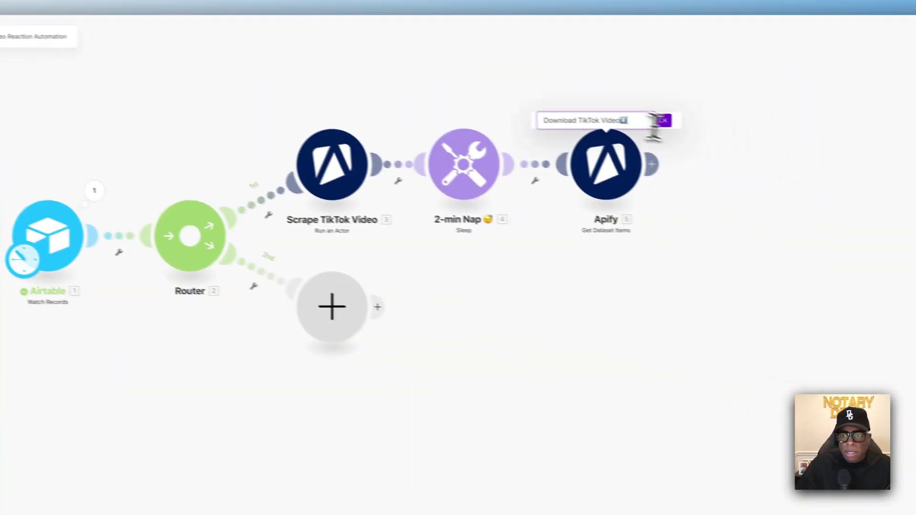
click(840, 162)
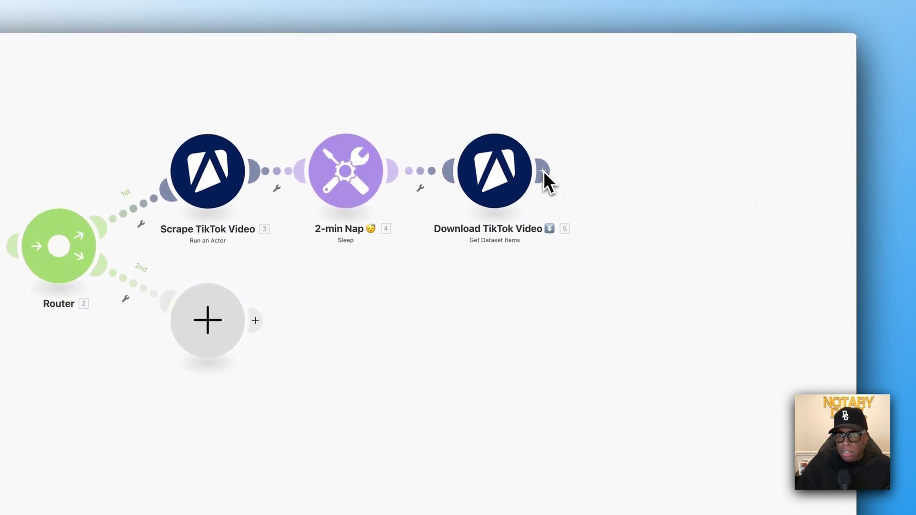
Add an Airtable Update a Record module after Download TikTok Video, using the TikTok Reactions base and Table 1
click(542, 172)
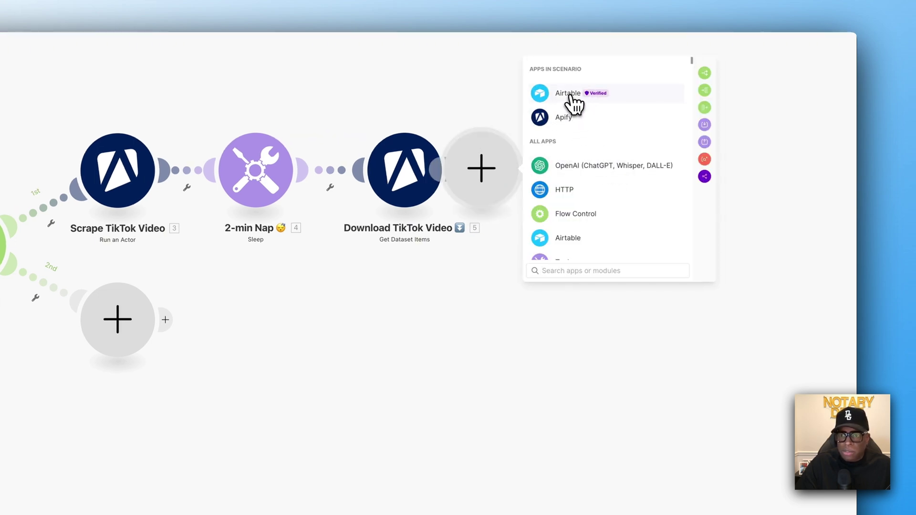
click(574, 104)
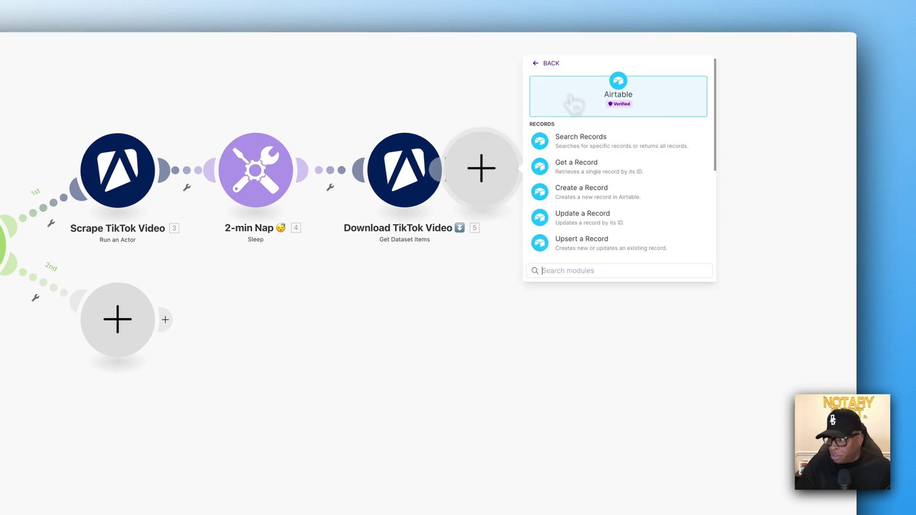
click(580, 218)
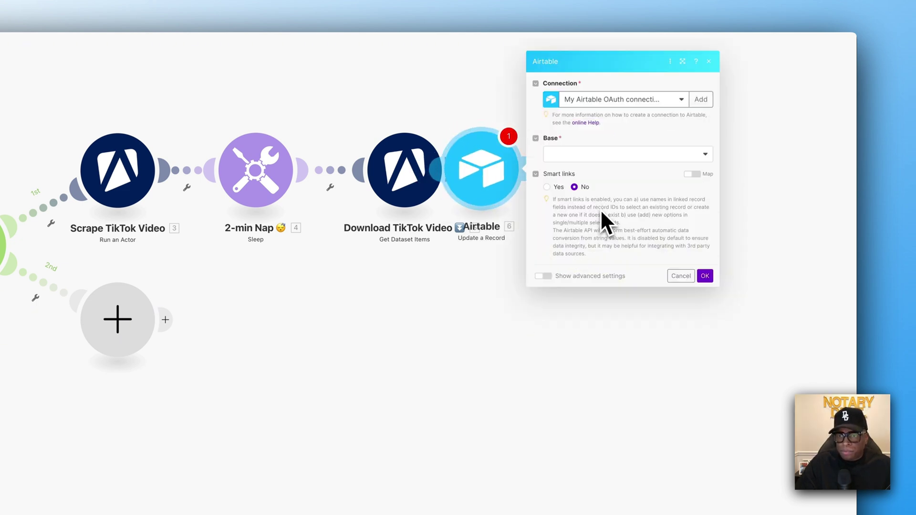
click(617, 157)
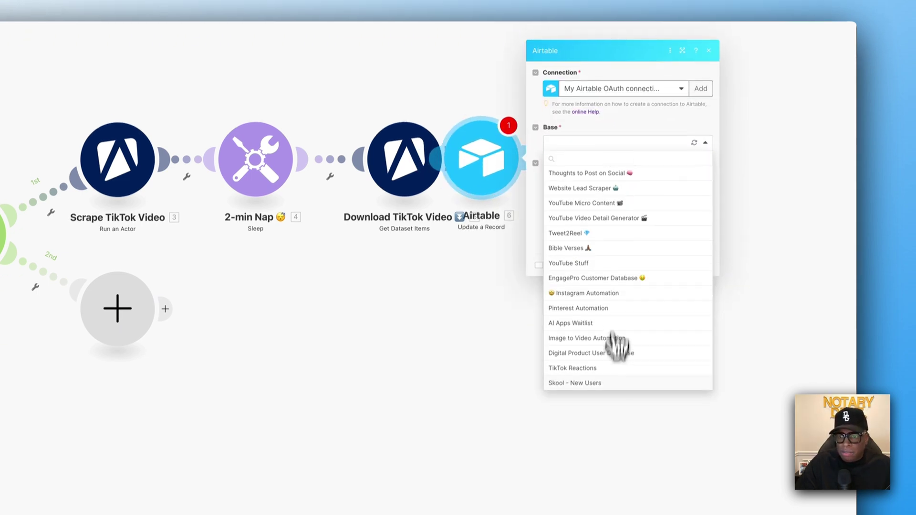
click(606, 367)
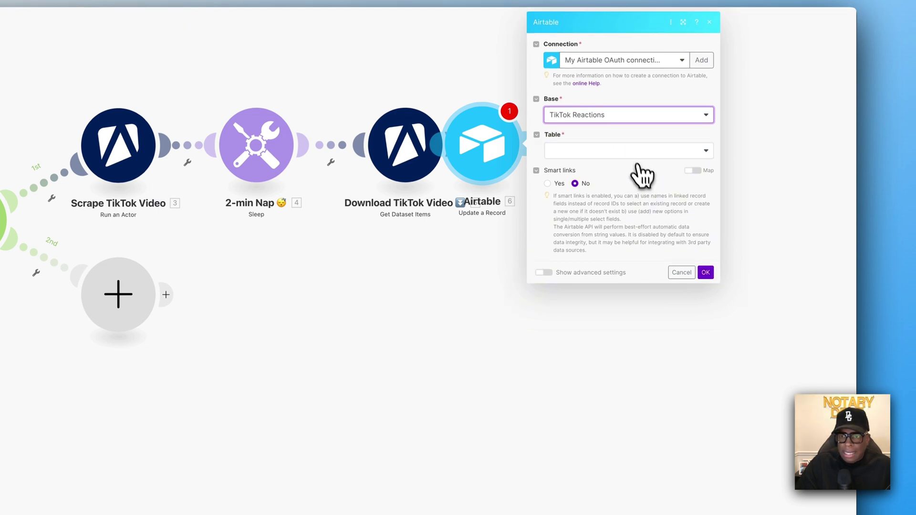
click(629, 160)
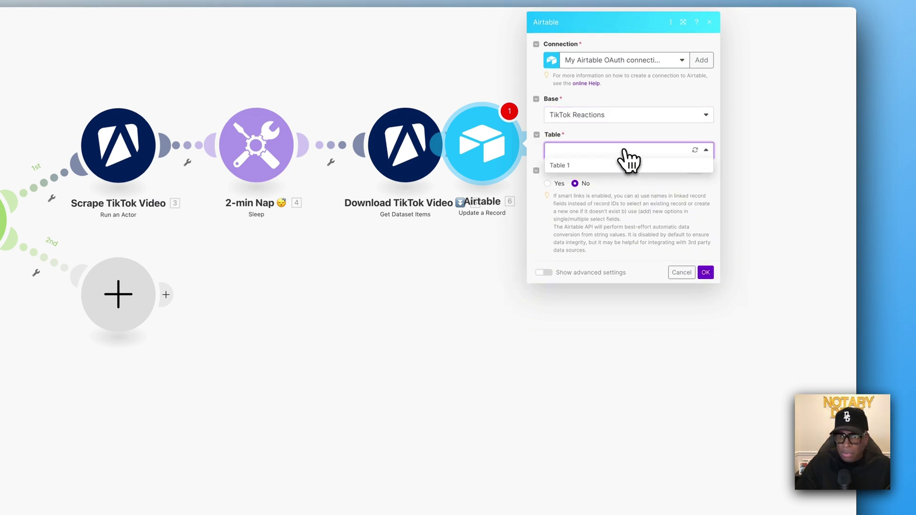
click(603, 165)
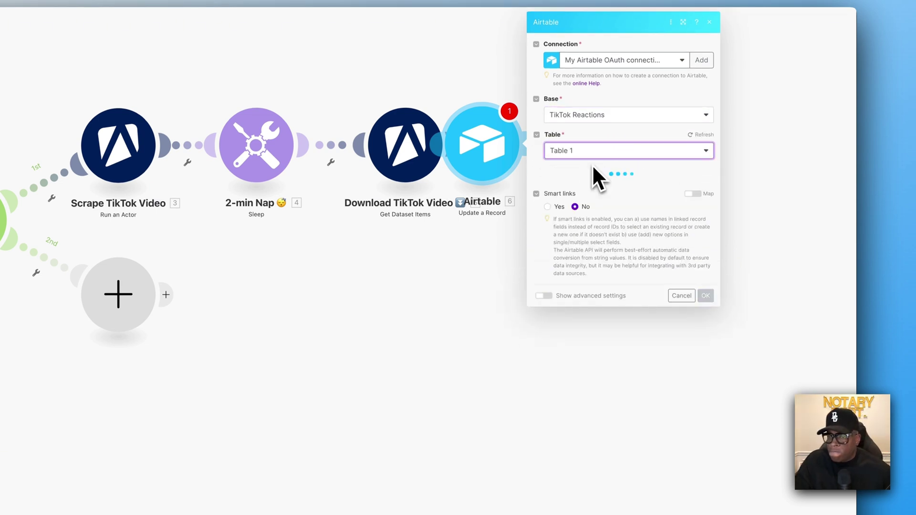
Map the Update a Record module's Record ID to the ID from the Airtable Watch Records module
click(581, 185)
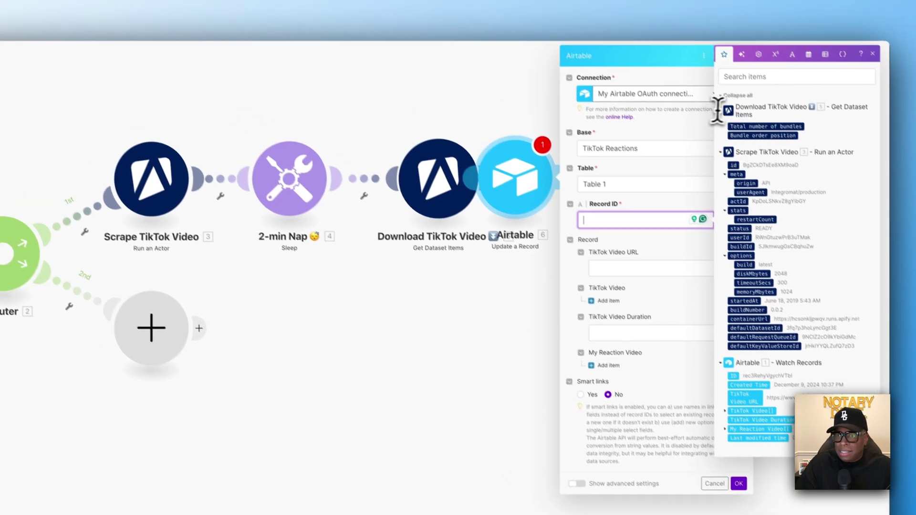
click(738, 95)
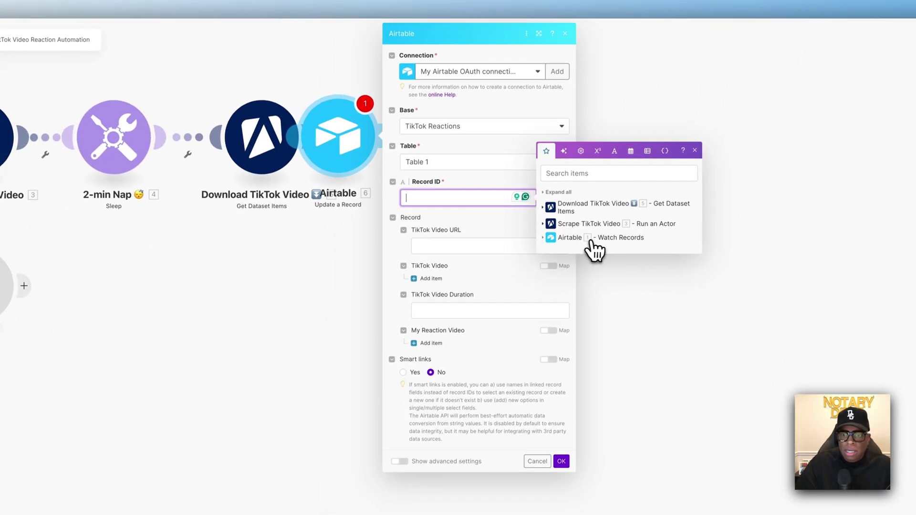
click(591, 239)
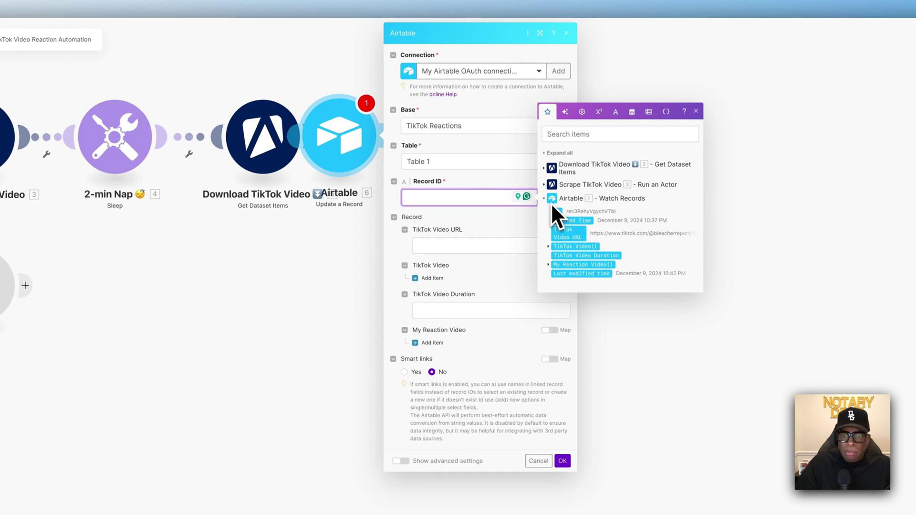
drag(564, 213, 520, 198)
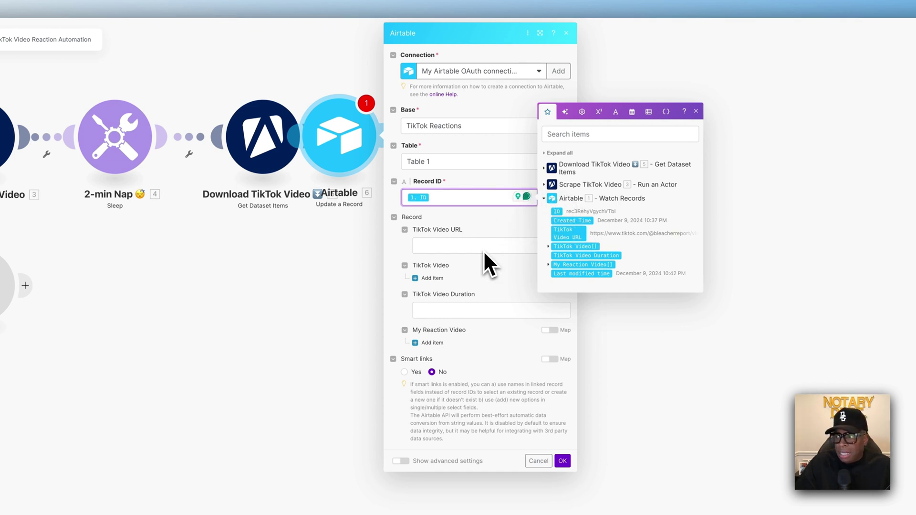
click(491, 229)
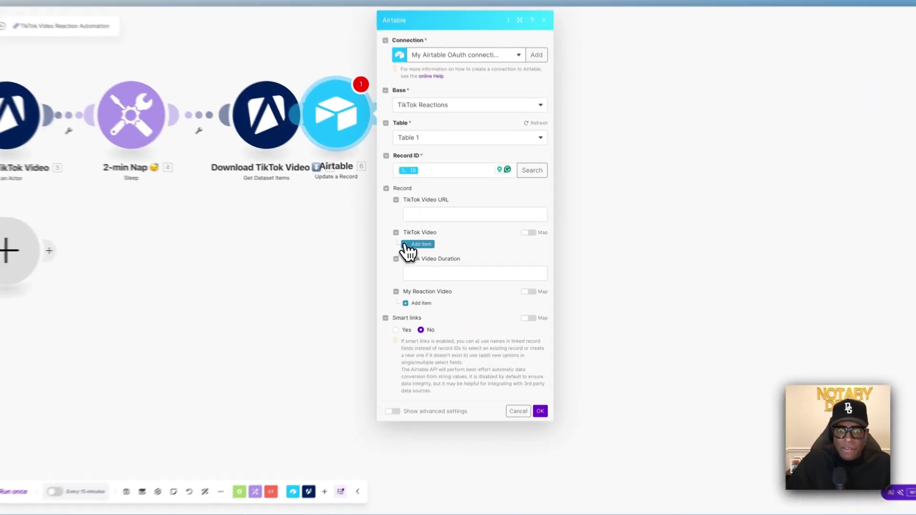
Add an item to the TikTok Video field with its File URL left empty, and save the Update a Record module
click(447, 244)
click(428, 271)
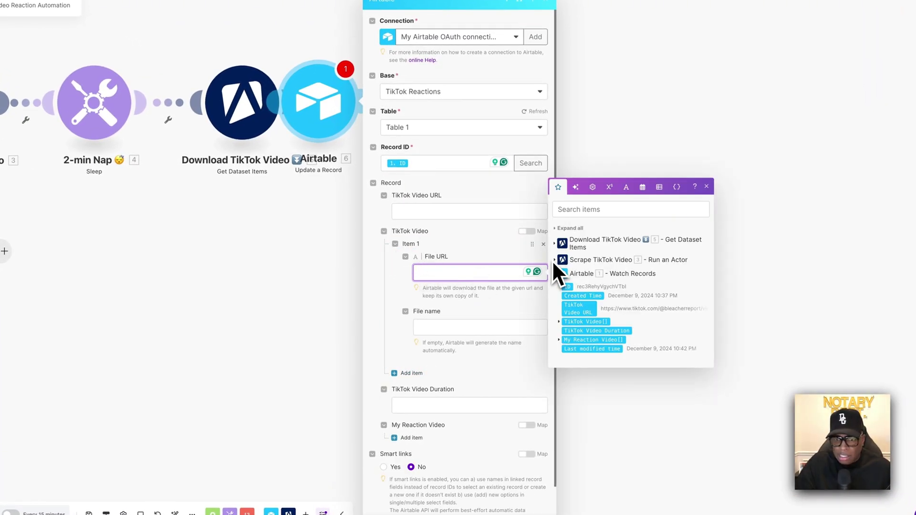
click(558, 243)
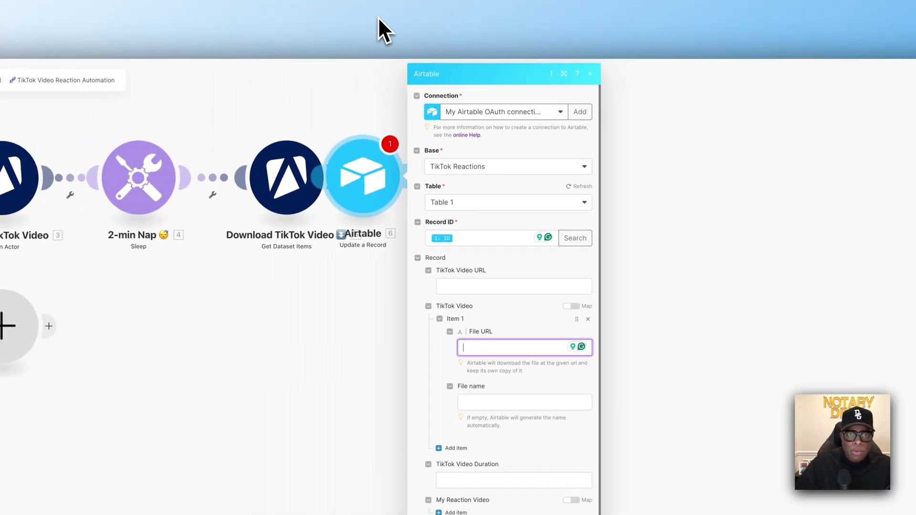
click(382, 18)
click(374, 35)
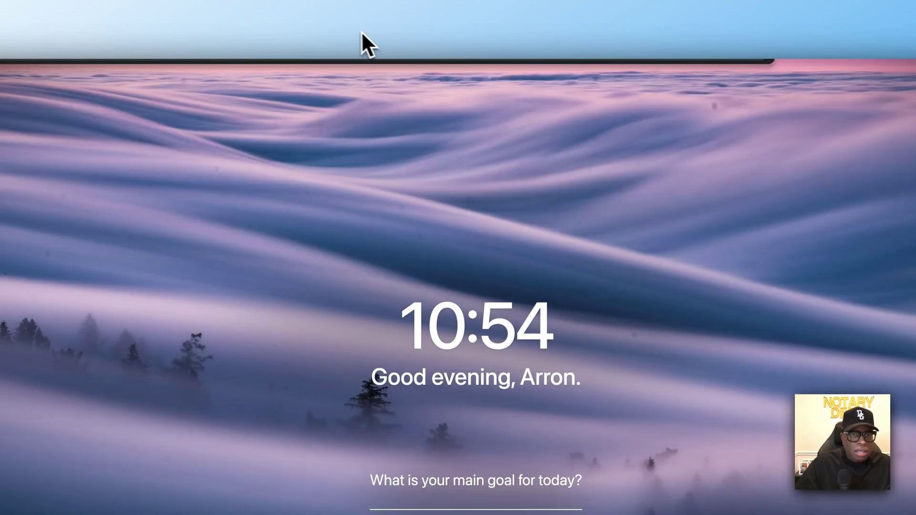
click(334, 17)
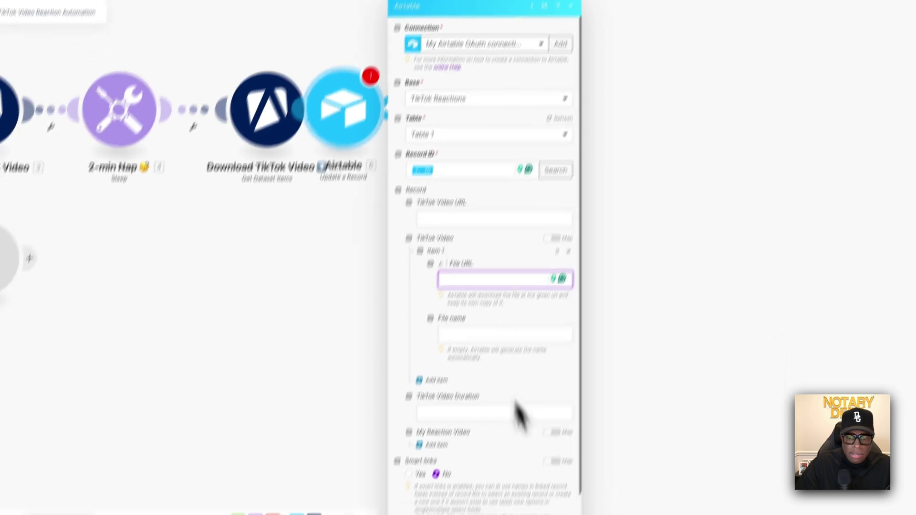
click(607, 458)
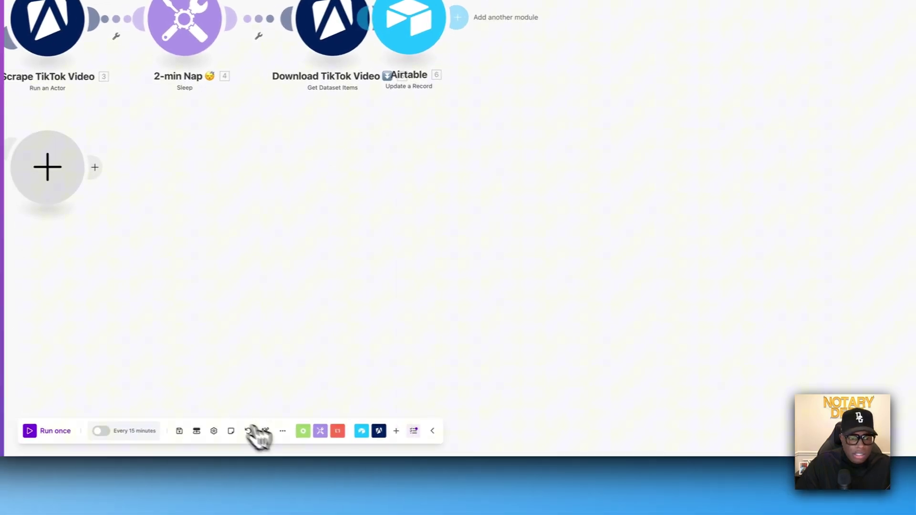
Auto-align the scenario's modules and check the scenario's notes
click(263, 430)
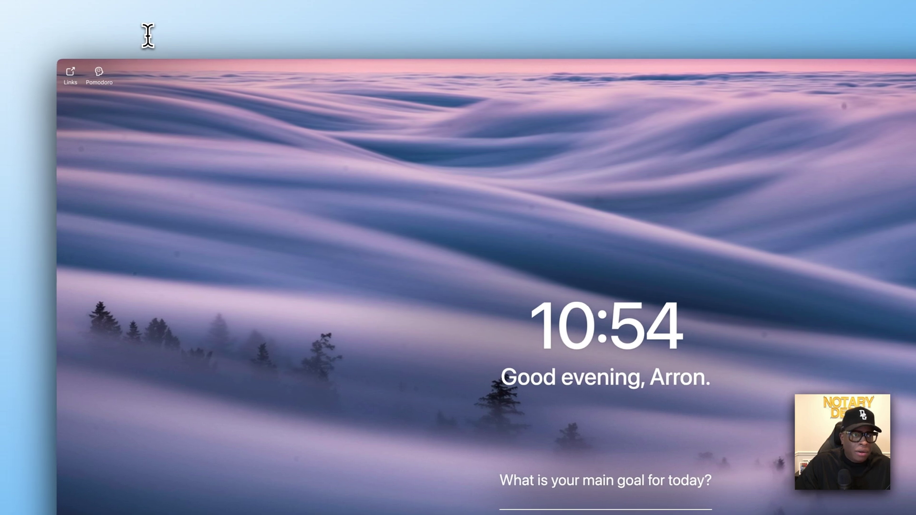
mouse_move(178, 36)
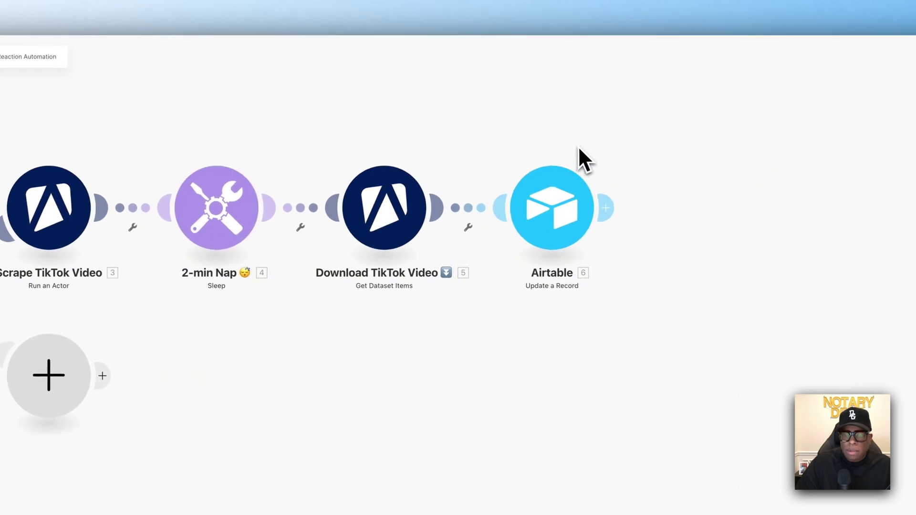
scroll(573, 196, right, 3)
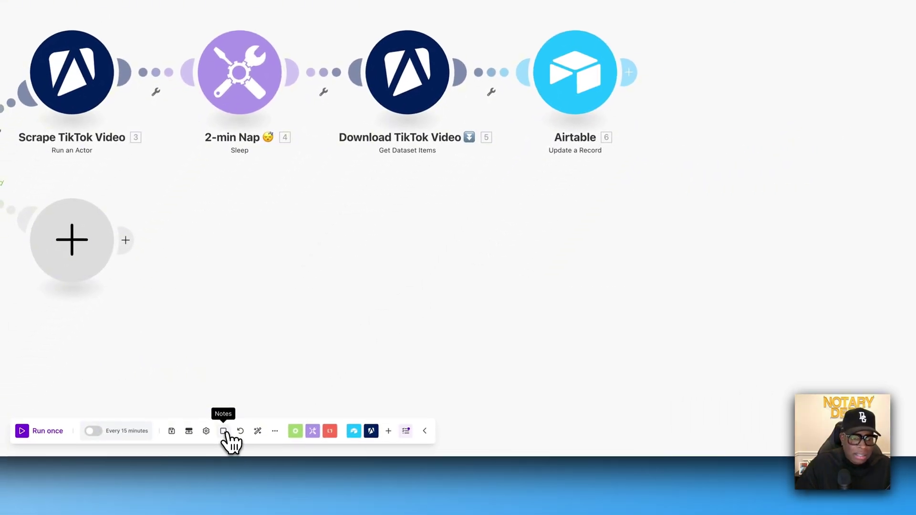
click(224, 431)
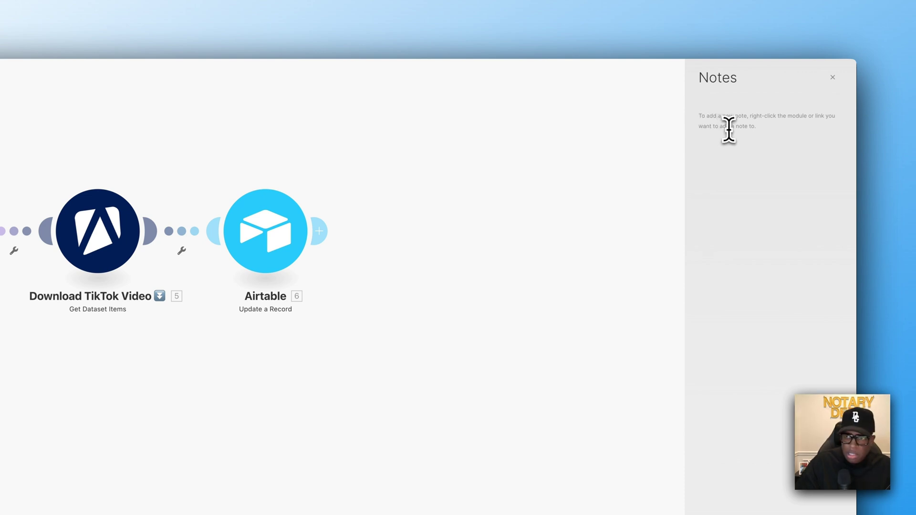
click(833, 77)
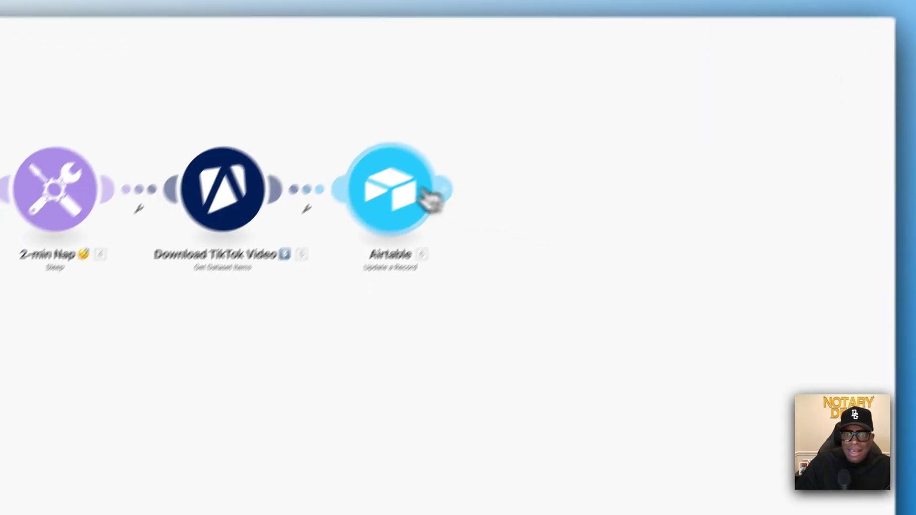
Set the File URL of TikTok Video Item 1 in the Airtable update module to {{5.videoMeta.downloadAddr}}
click(413, 150)
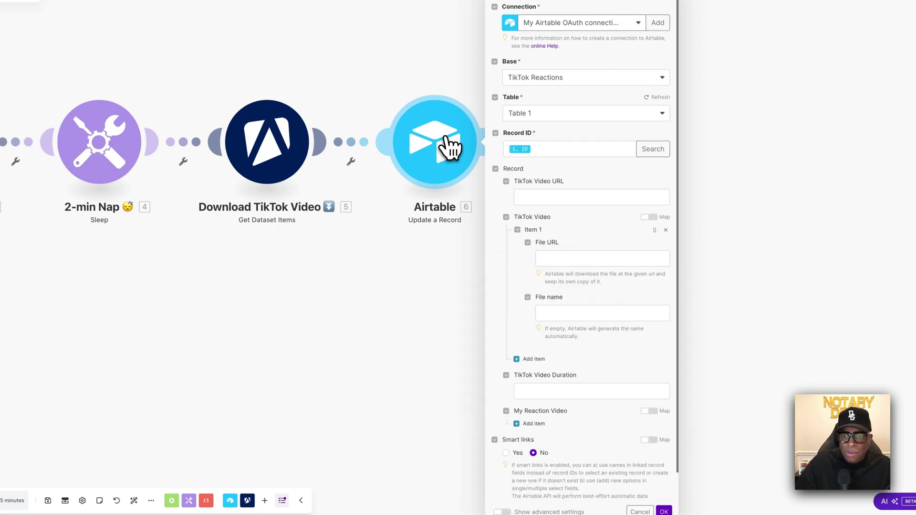
click(565, 258)
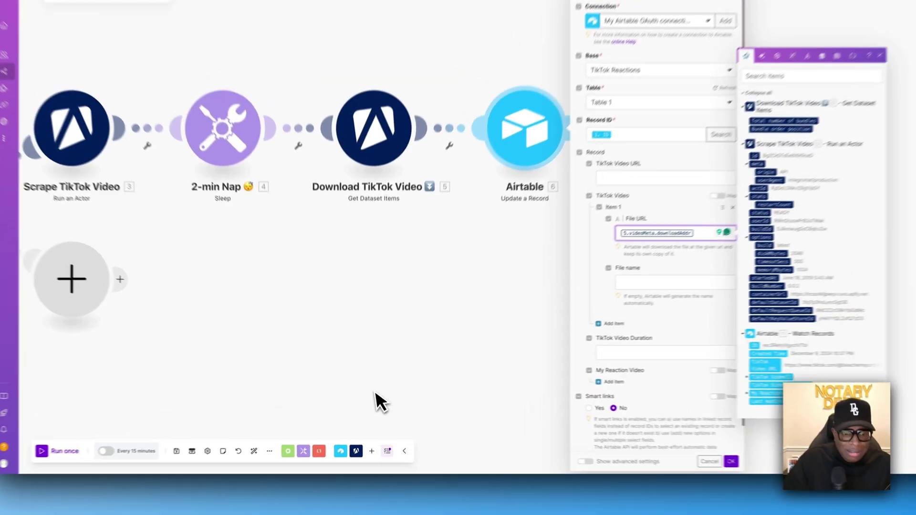
click(368, 387)
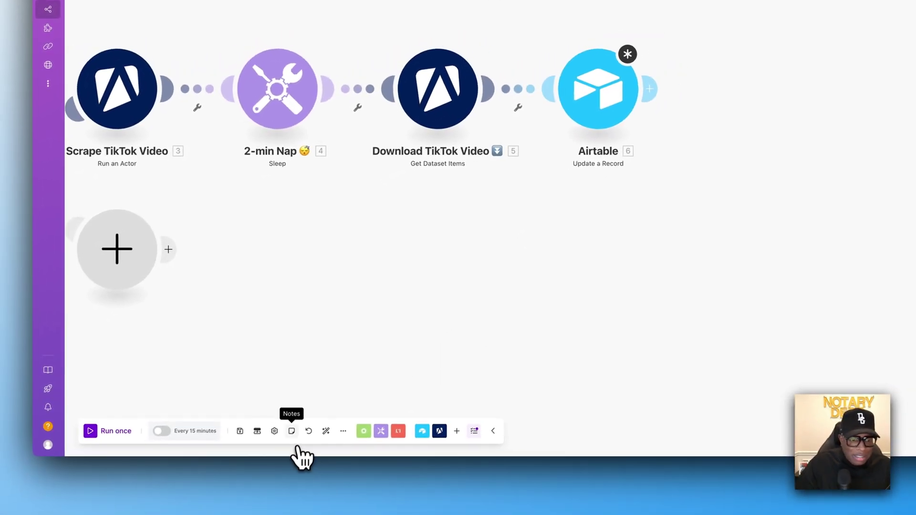
Attach a note to the Airtable Update a Record module containing {{5.videoMeta.downloadAddr}}
click(287, 433)
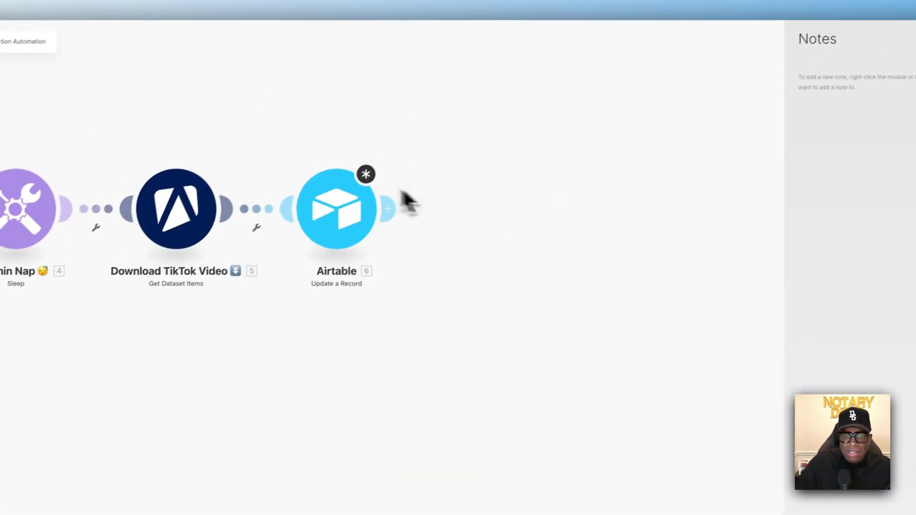
click(465, 125)
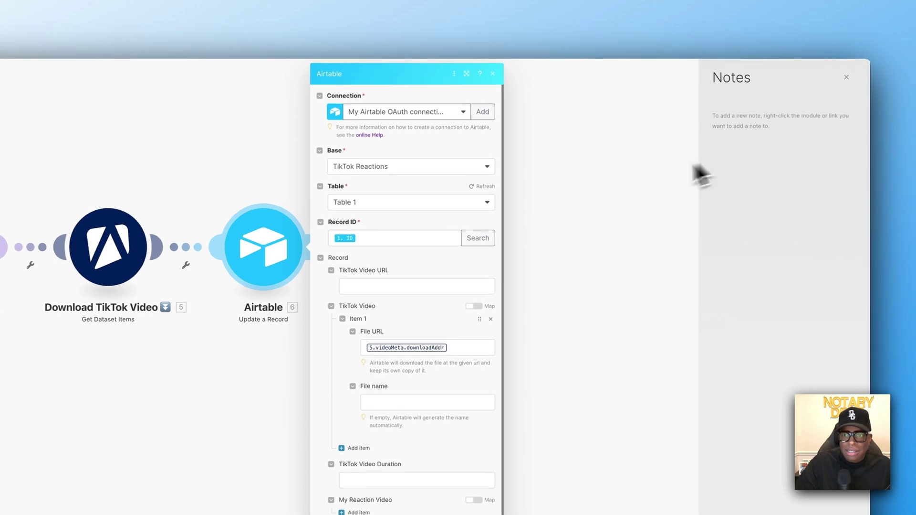
click(569, 147)
right_click(295, 251)
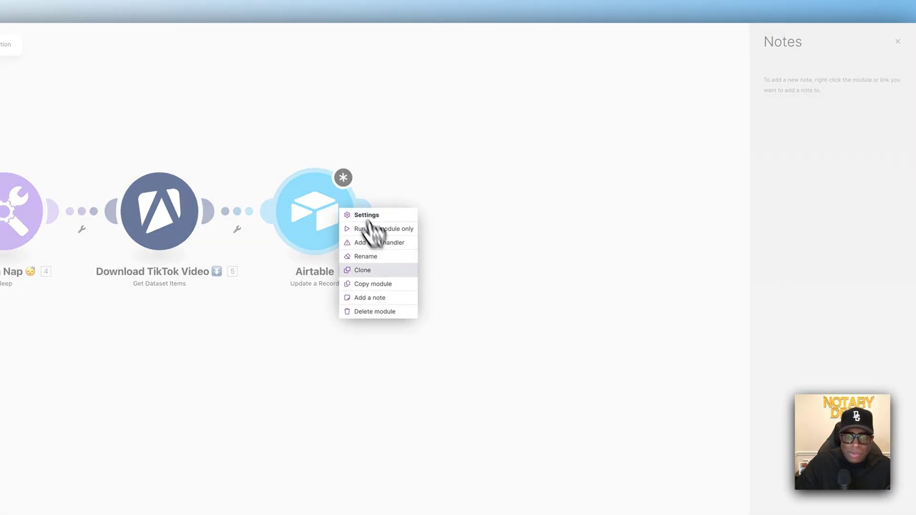
click(382, 298)
text({{5.videoMeta.downloadAddr}})
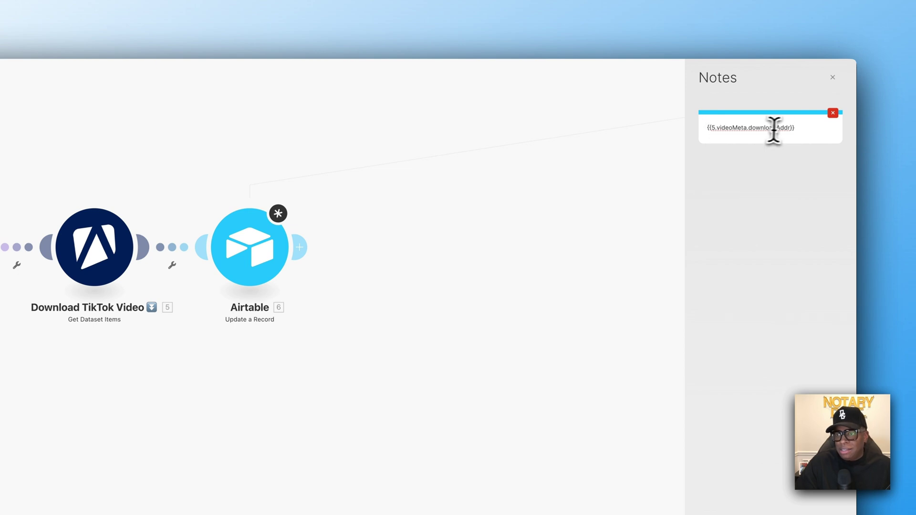
Copy the Airtable module's Record ID mapping and add it to the note as a second line, {{1.id}}
click(263, 266)
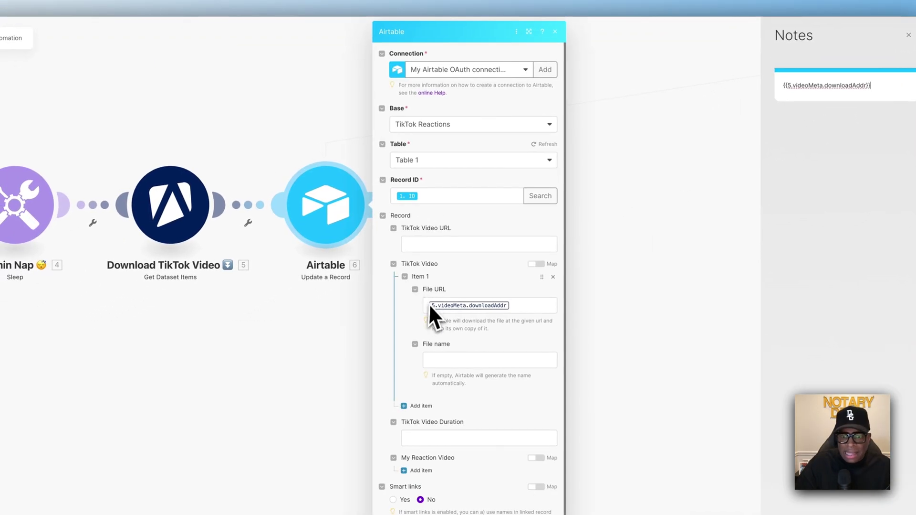
click(433, 196)
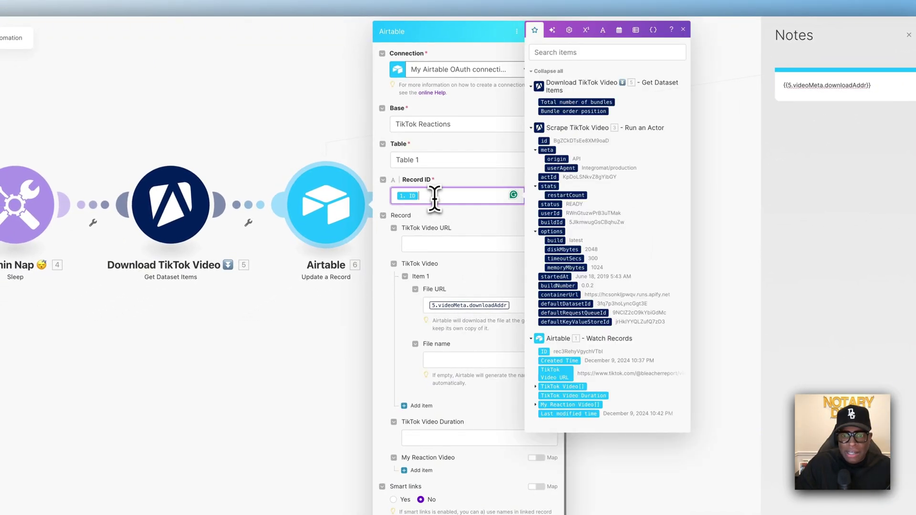
drag(397, 198, 411, 196)
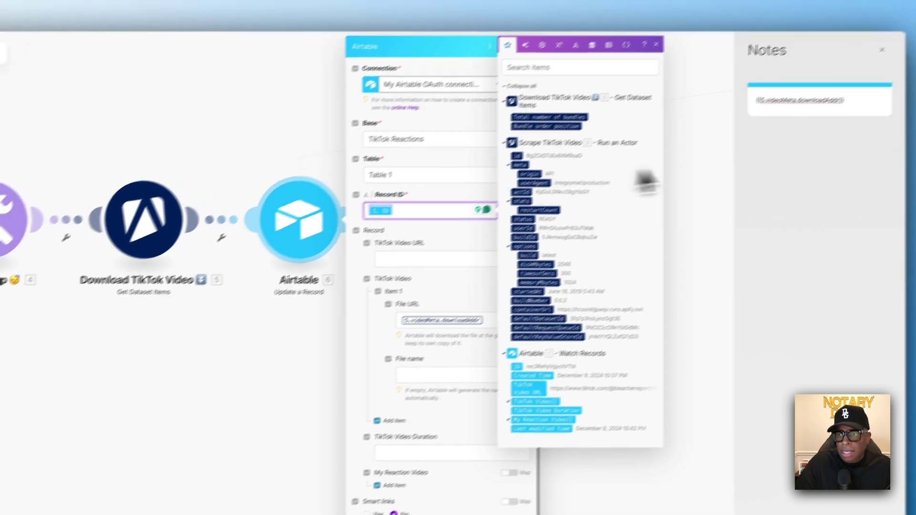
click(886, 88)
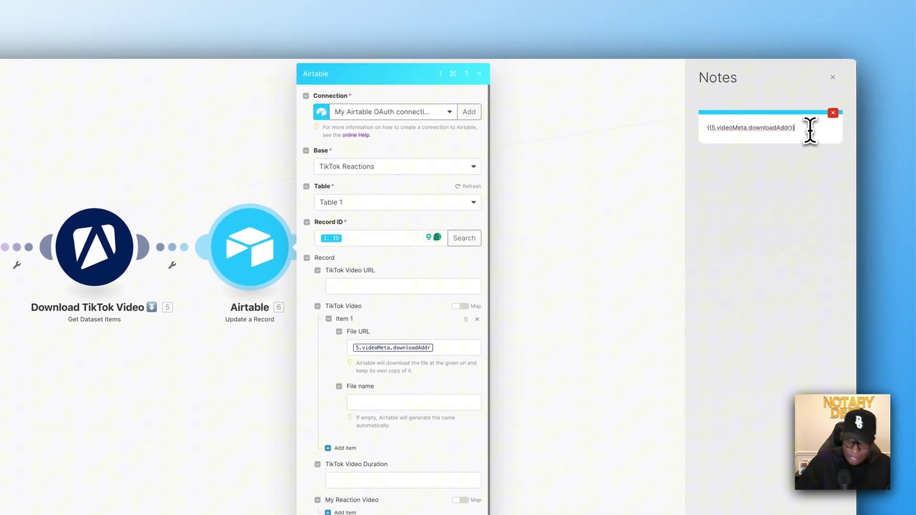
key(Return)
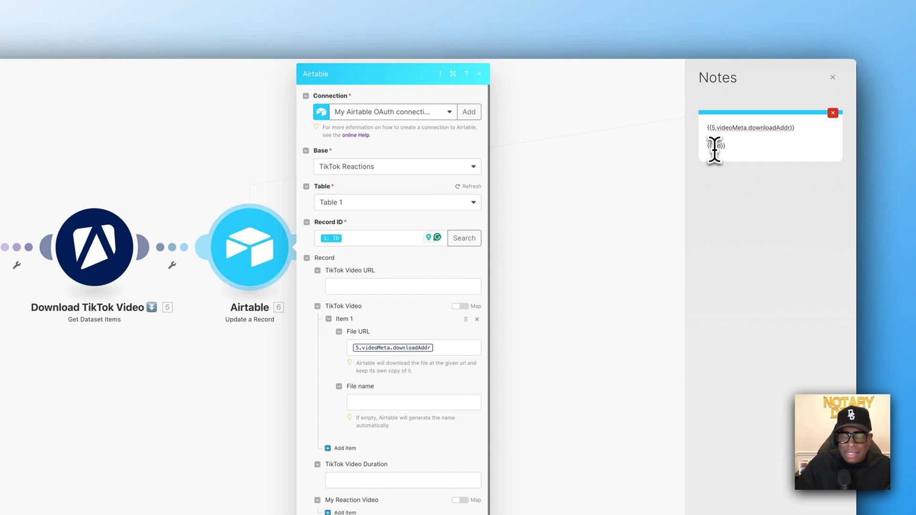
scroll(655, 186, down, 5)
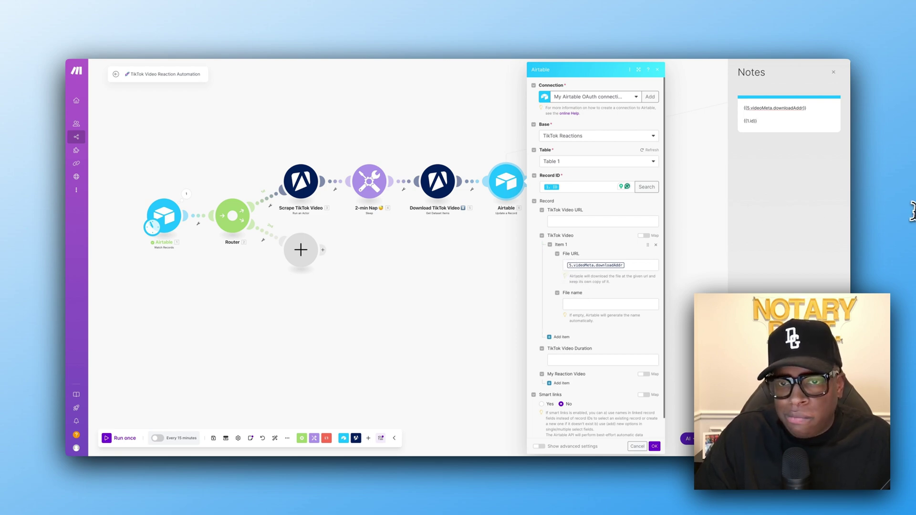
scroll(609, 210, down, 1)
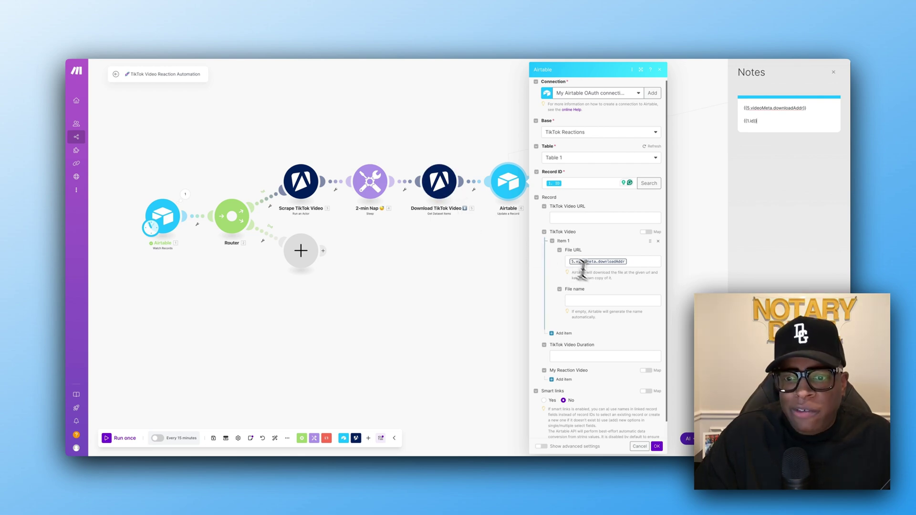
click(599, 300)
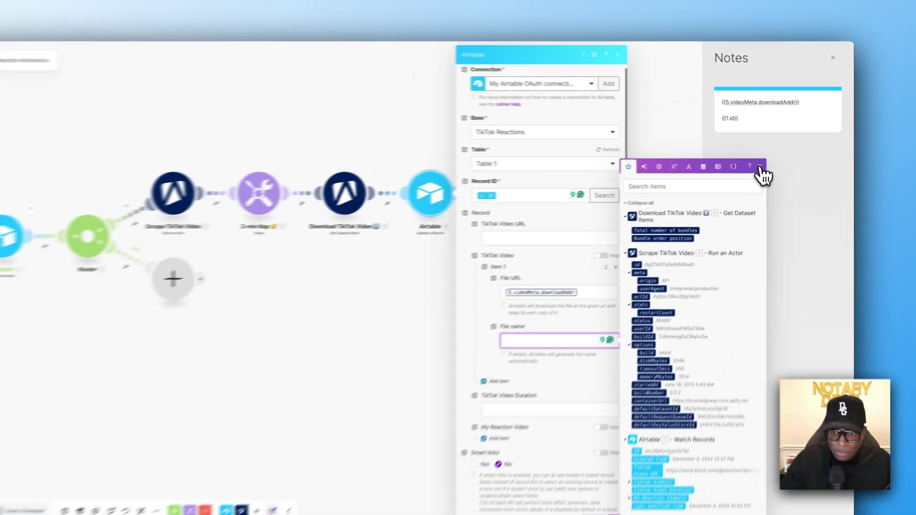
click(775, 161)
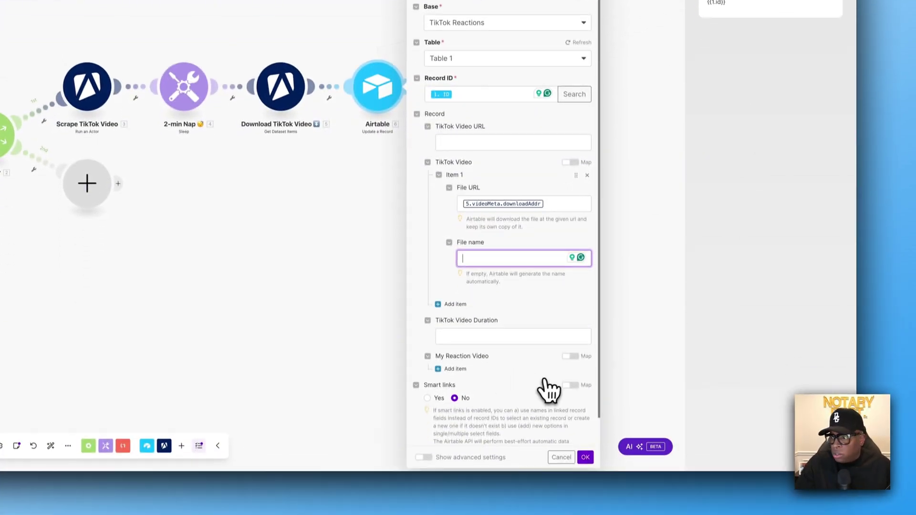
click(466, 333)
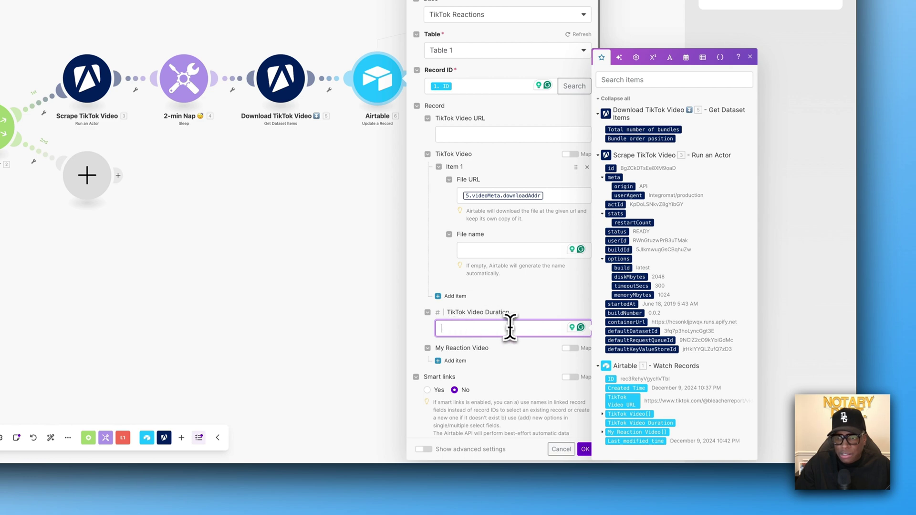
key(Escape)
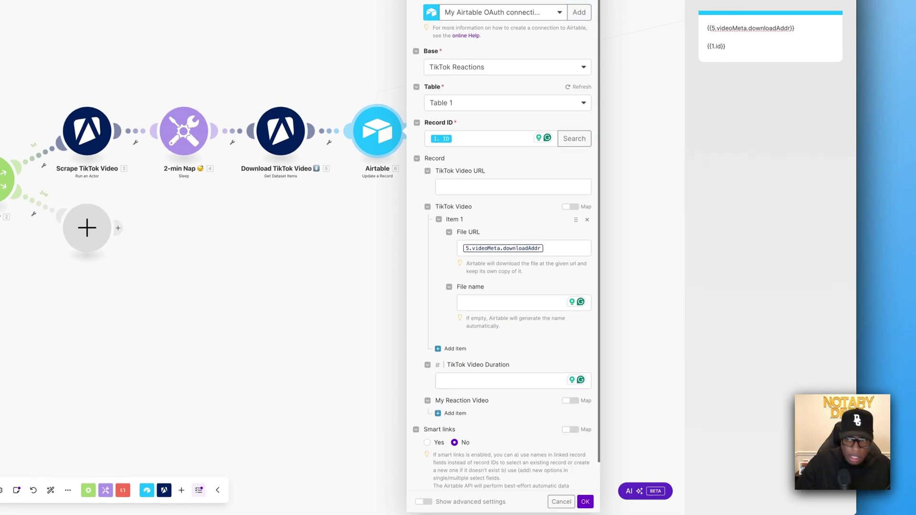
Replace the Airtable module's note text with {{5.videoMeta.duration}}
click(749, 47)
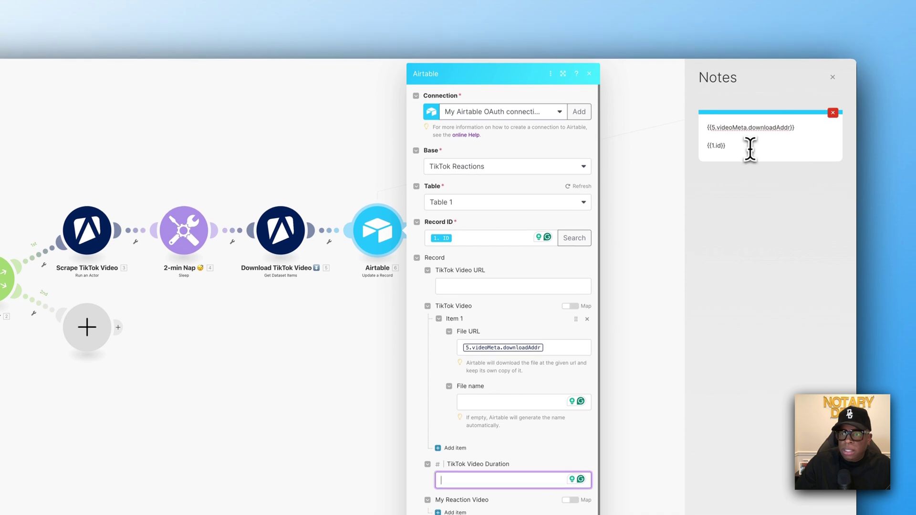
drag(713, 143, 686, 118)
text({{8.videoMeta.duration}})
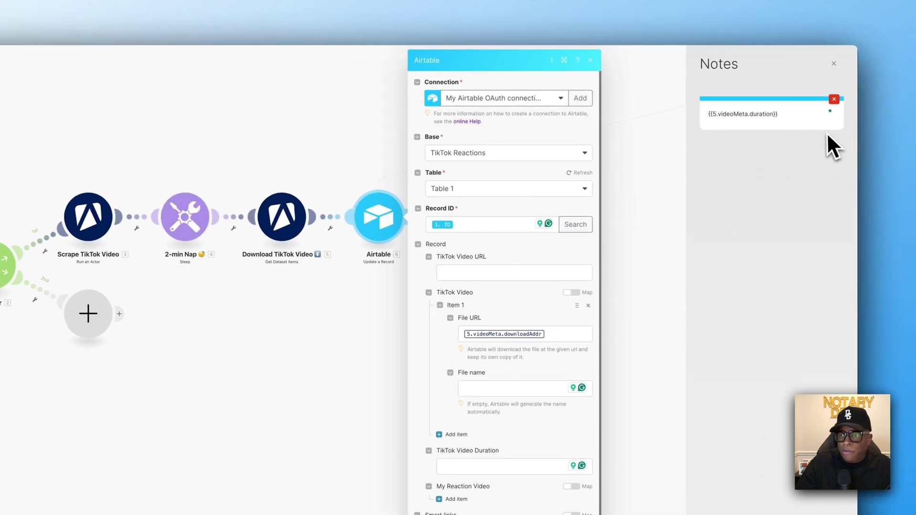
Copy the note's expression into TikTok Video Duration as {{5.videoMeta.duration}} and save the Airtable update module's settings
key(ctrl+a)
key(ctrl+c)
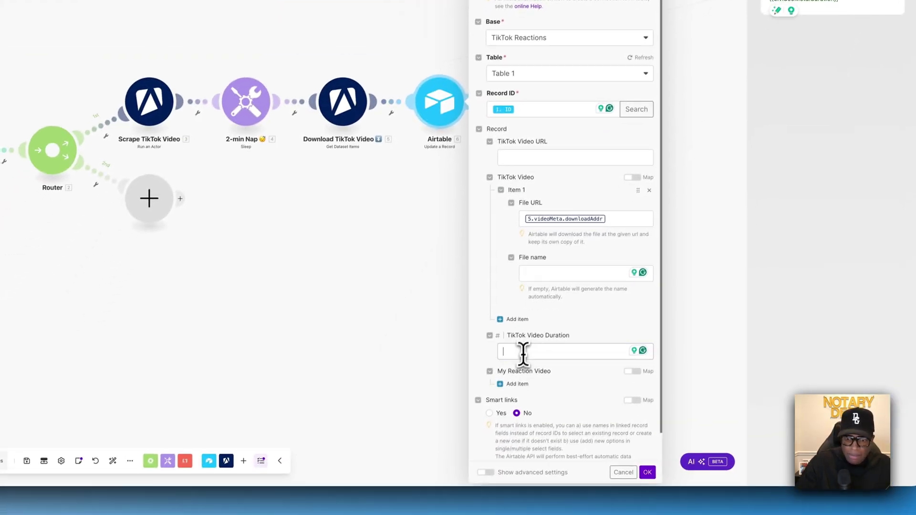
click(466, 465)
key(ctrl+v)
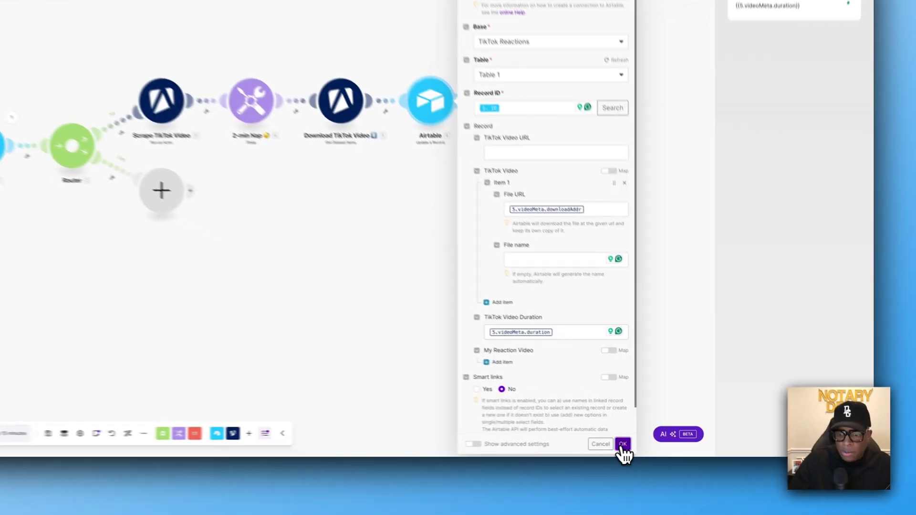
click(657, 445)
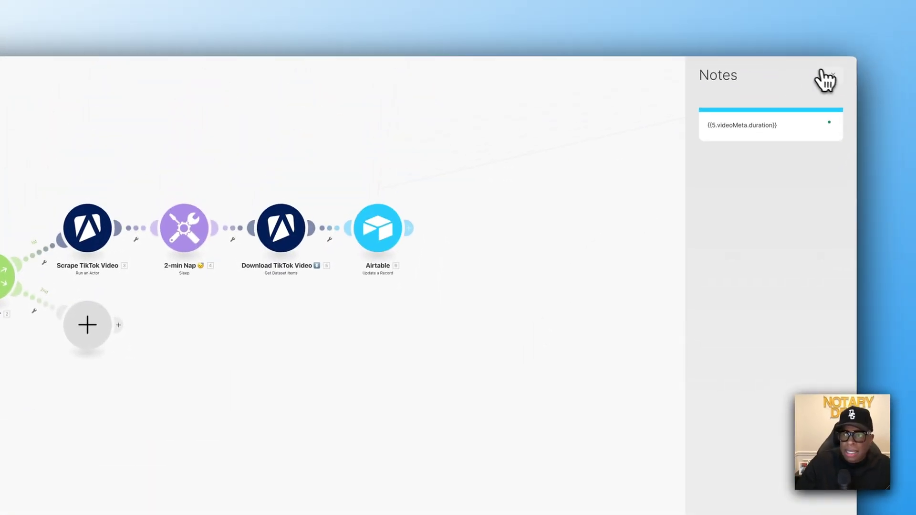
Close the scenario notes and delete the empty module on the router's second route
click(838, 51)
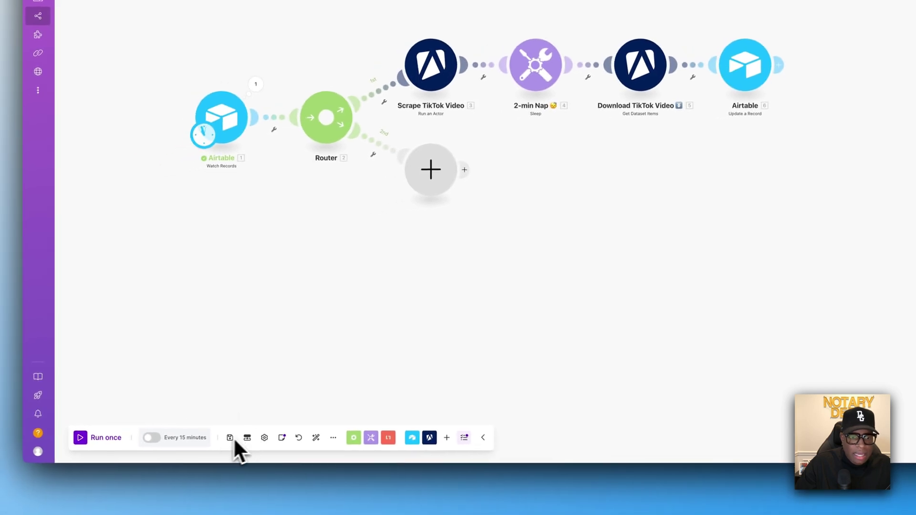
right_click(415, 189)
click(473, 204)
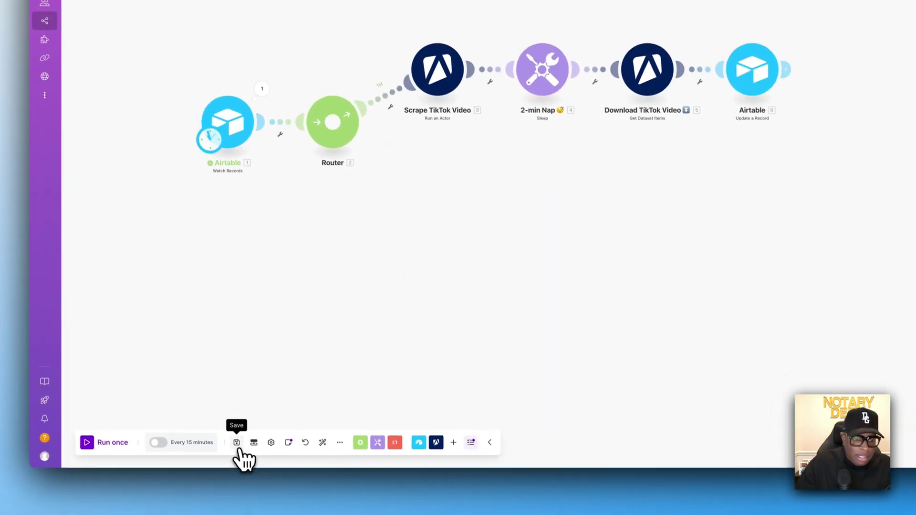
Set the Airtable Watch Records trigger to start from the manually chosen 12/09/2024 10:42 PM record and run the scenario once
right_click(233, 115)
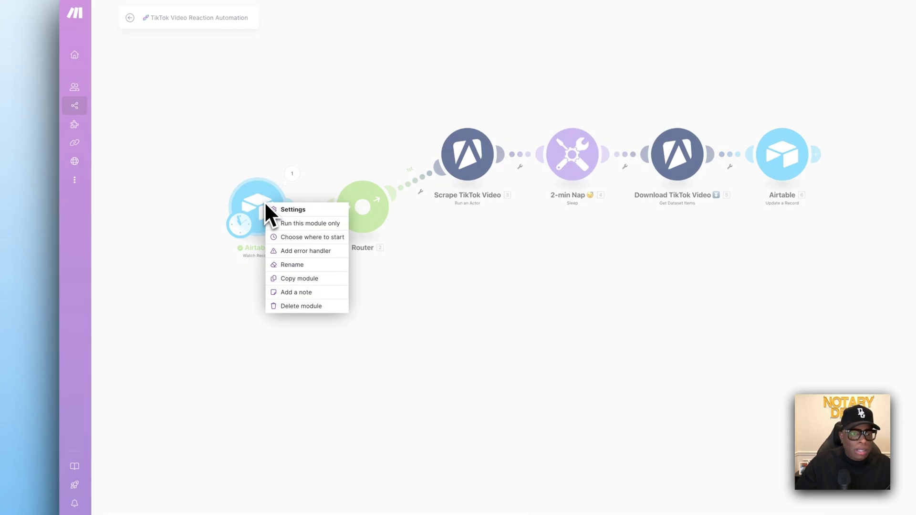
click(315, 238)
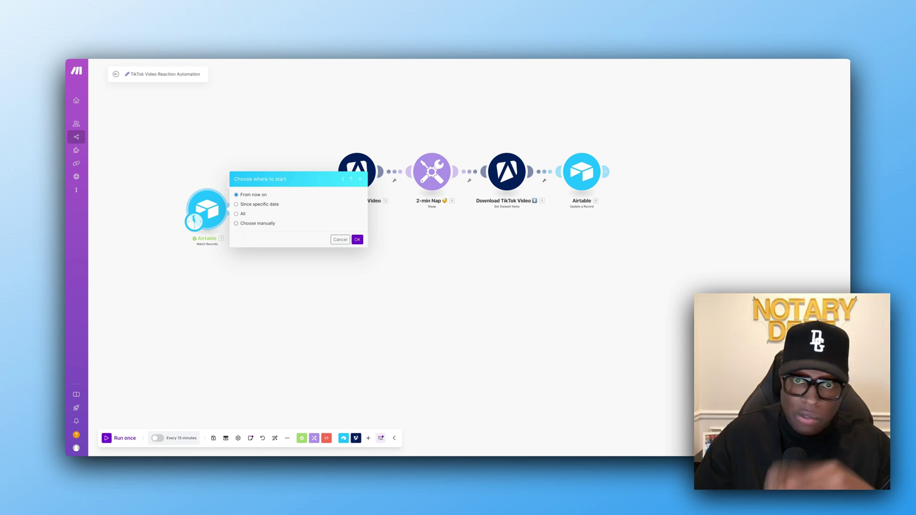
click(236, 223)
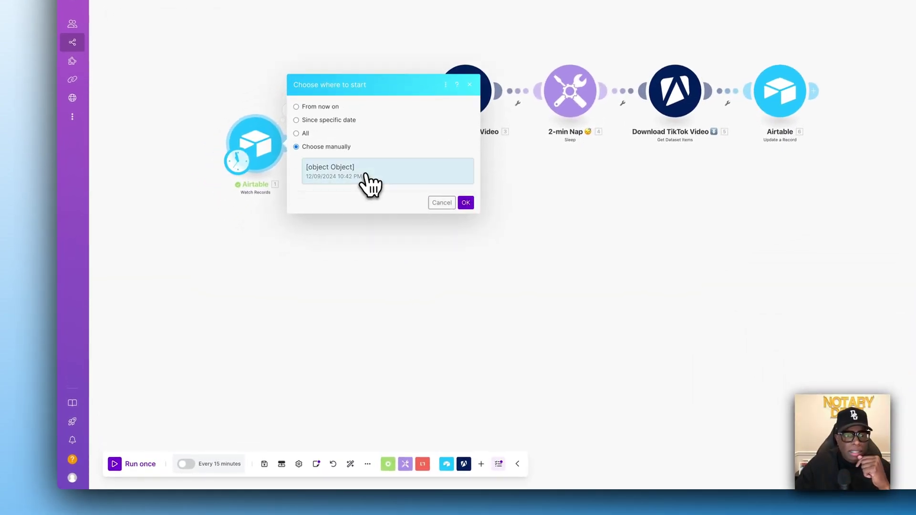
click(466, 202)
click(156, 444)
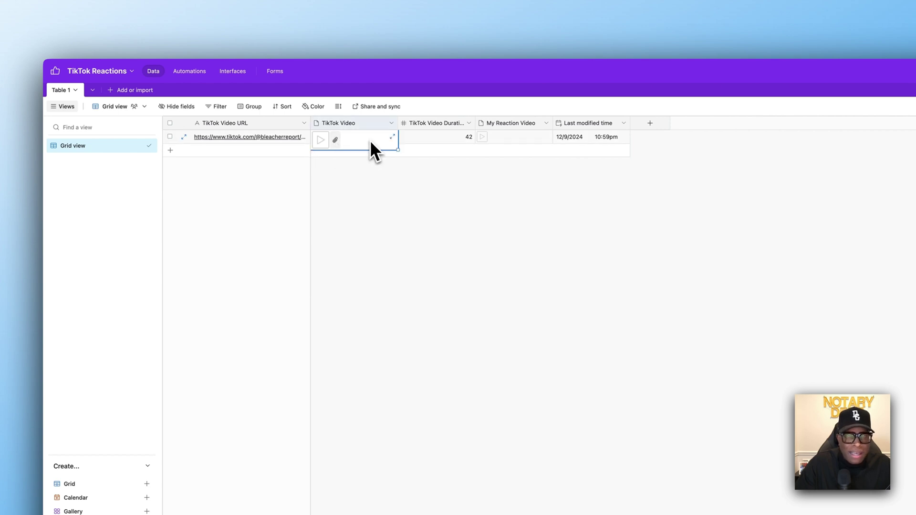
In Airtable's TikTok Reactions base, preview the downloaded file in the record's TikTok Video field and close the preview
click(391, 138)
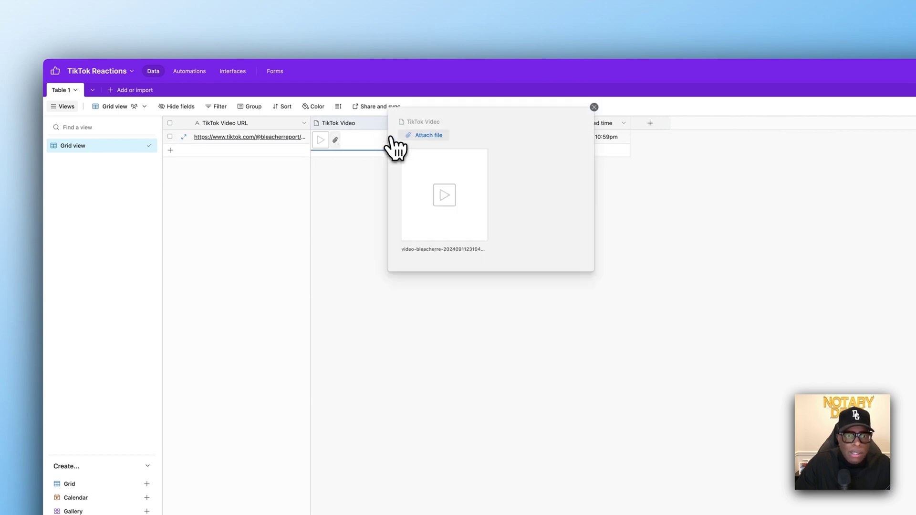
click(445, 207)
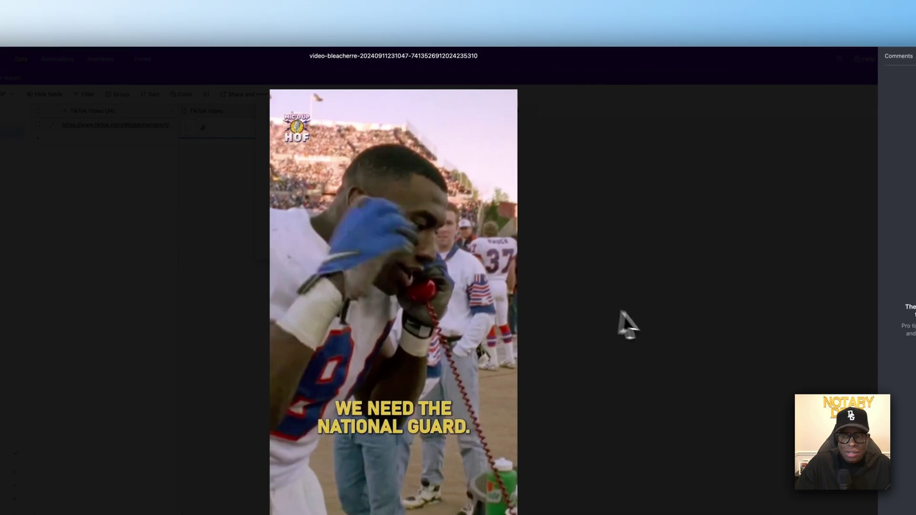
click(620, 323)
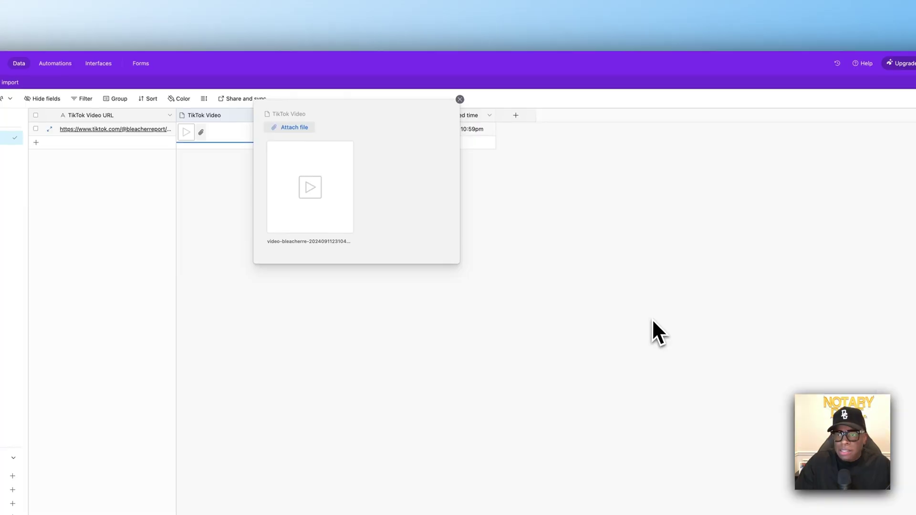
click(460, 99)
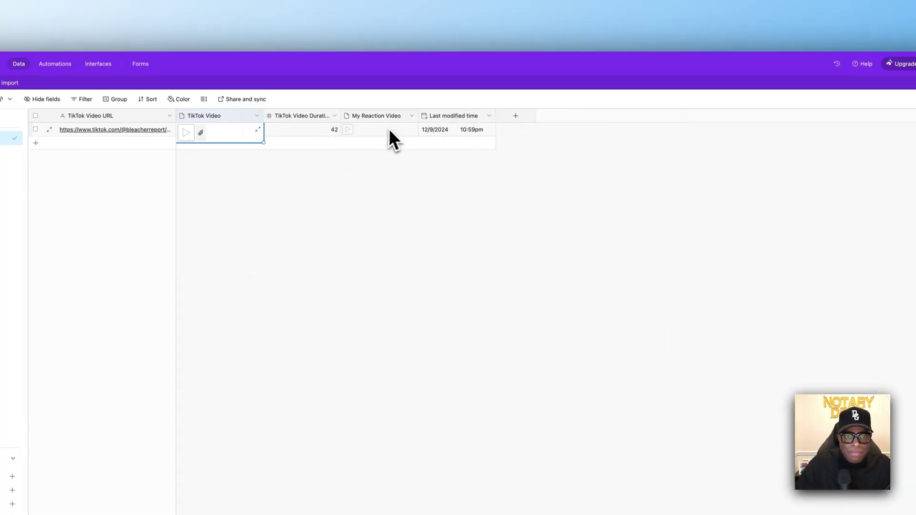
Preview the Low_Res_Reaction.mov attachment in the record's My Reaction Video field, close it and return to the Make scenario
click(385, 141)
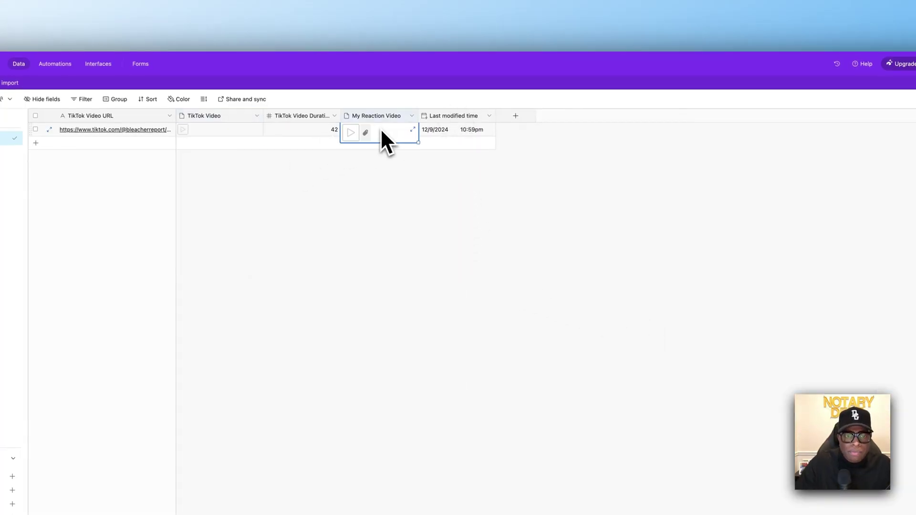
click(413, 129)
click(461, 192)
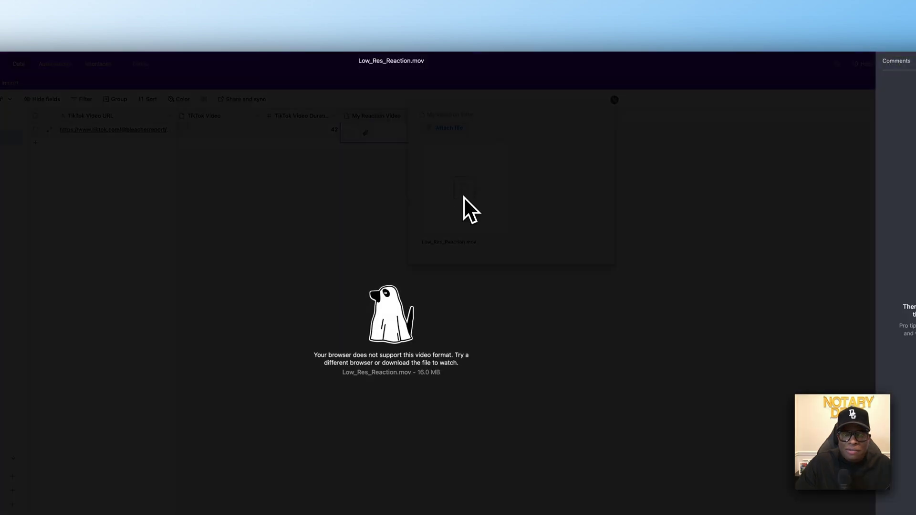
click(527, 139)
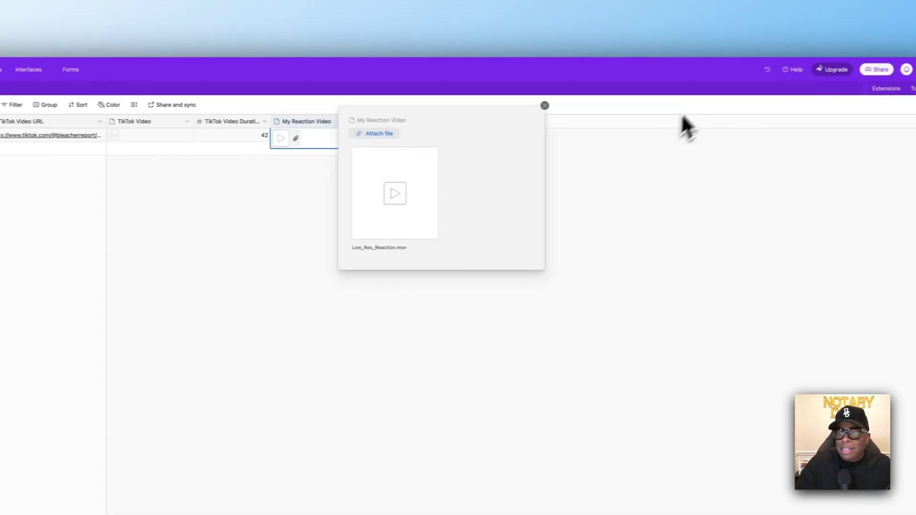
click(525, 107)
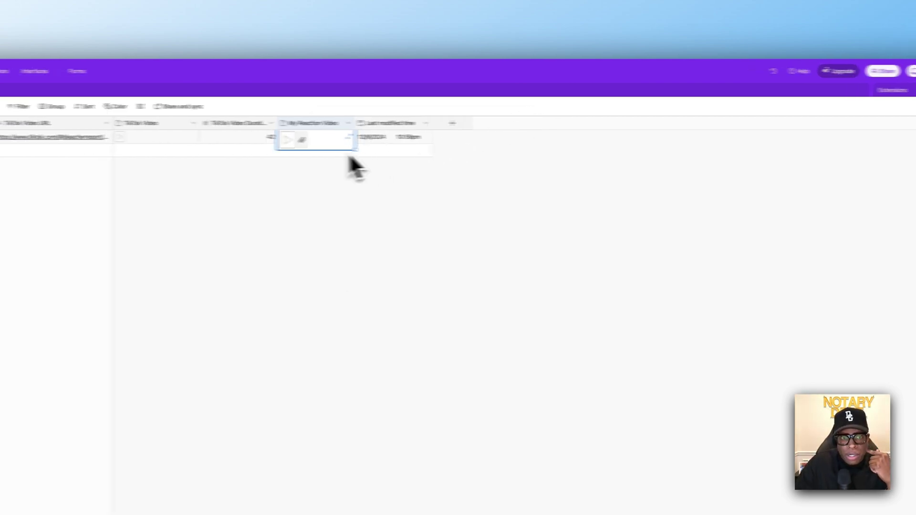
click(327, 238)
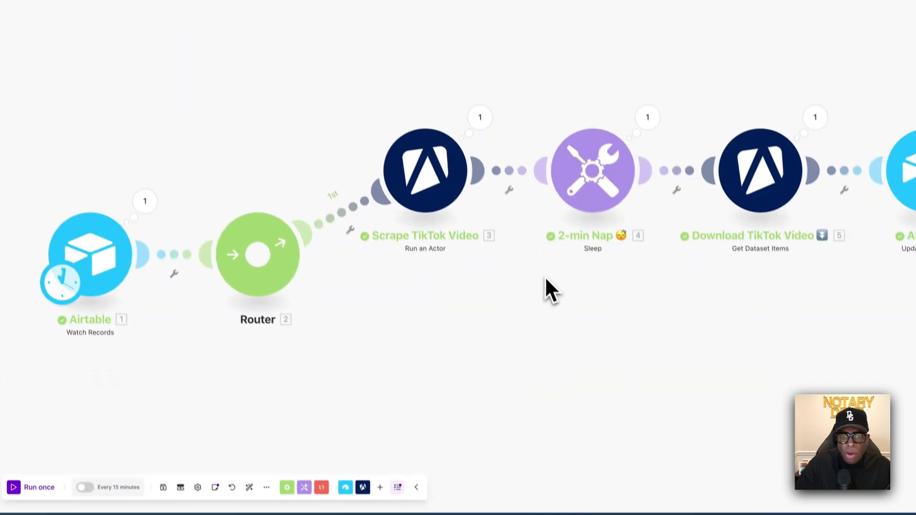
scroll(477, 287, down, 2)
click(293, 262)
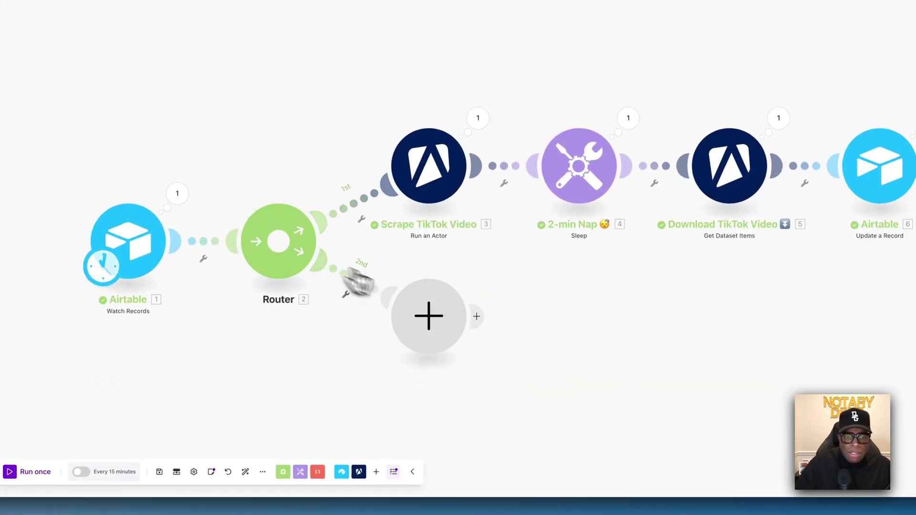
click(422, 322)
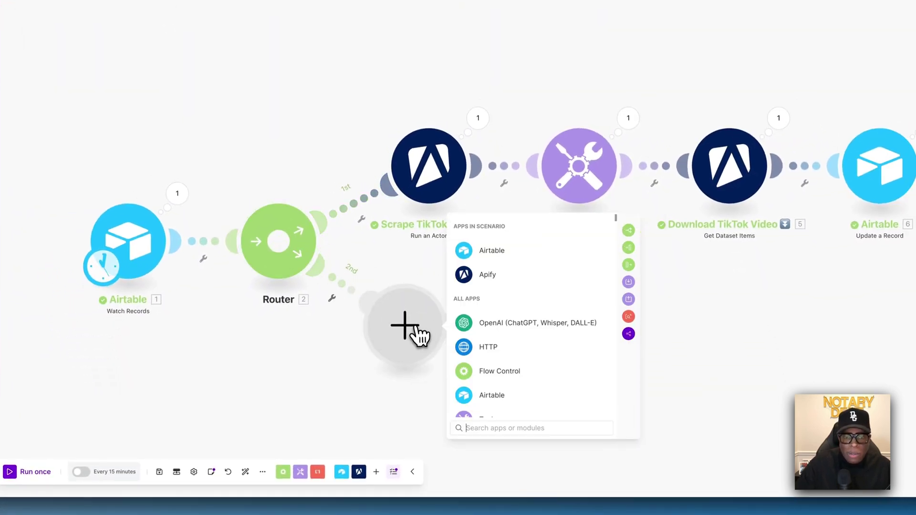
key(Escape)
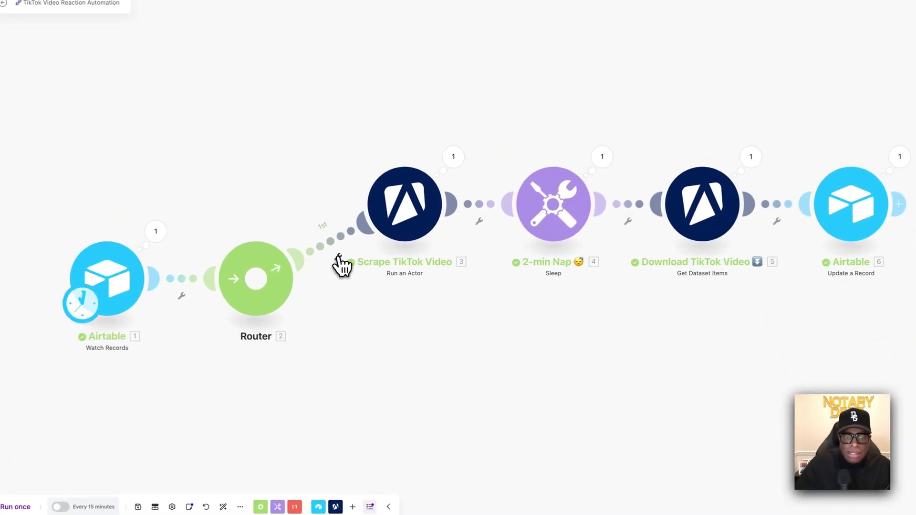
Set up a filter on the route between the Router and Scrape TikTok Video, labelled "Video Downloaded?"
click(338, 256)
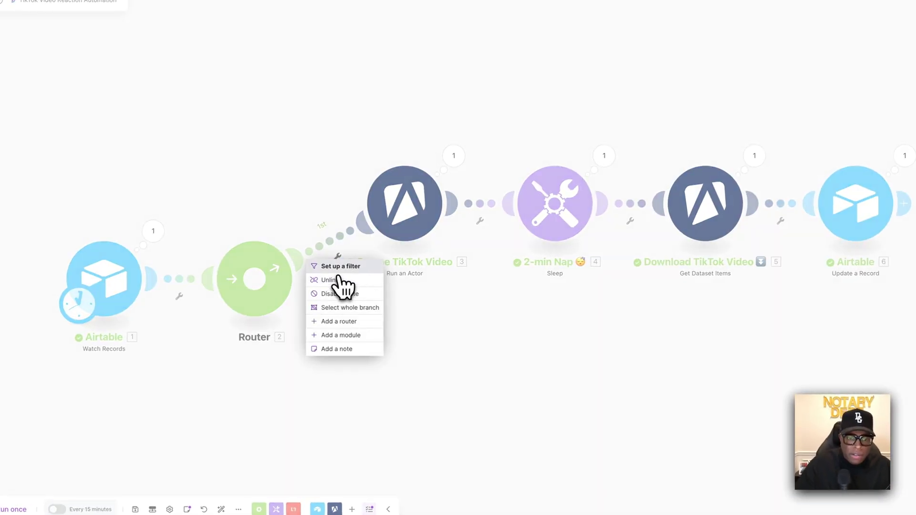
click(340, 266)
click(384, 179)
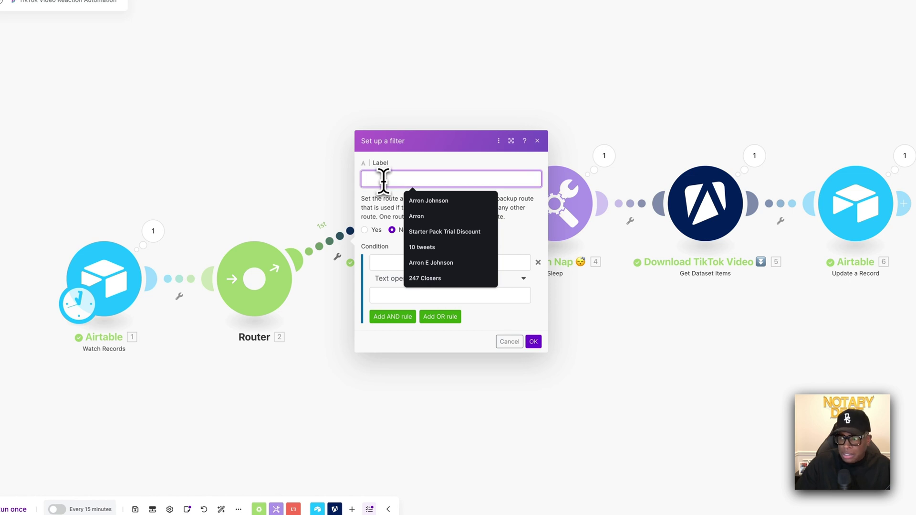
text(Vid)
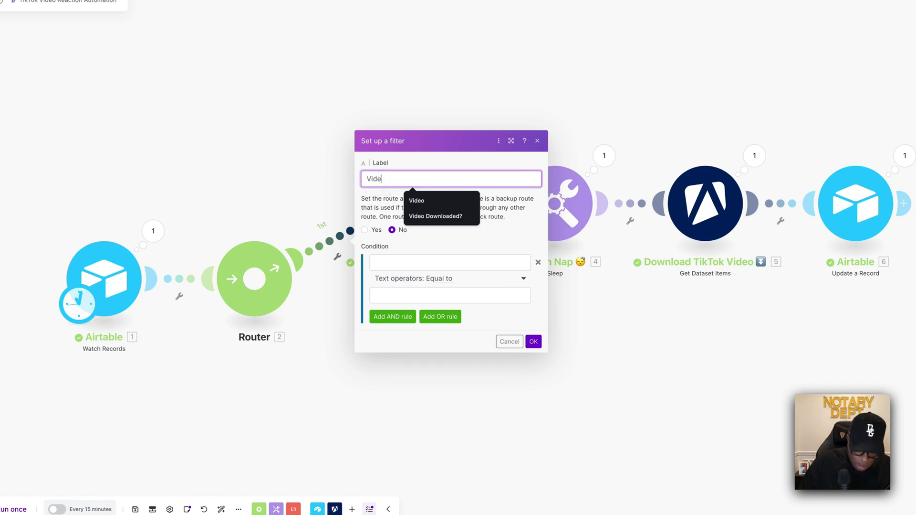
text(e)
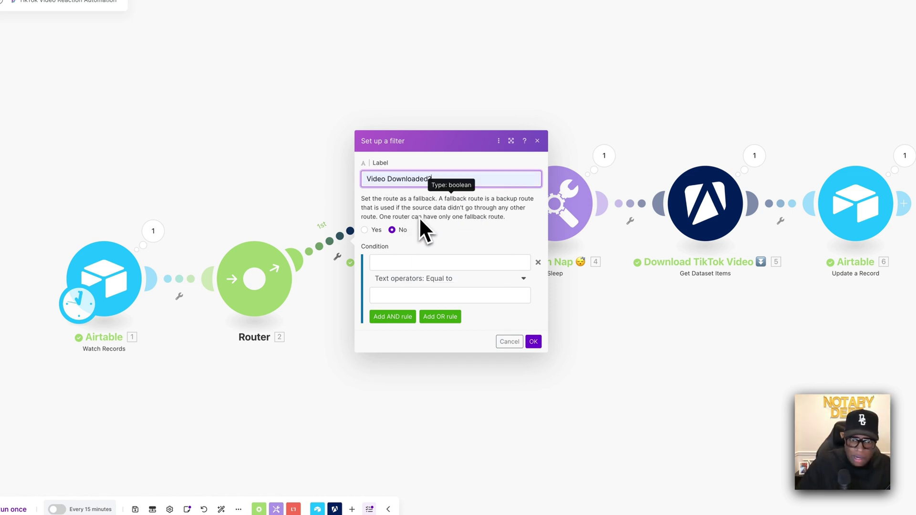
click(419, 216)
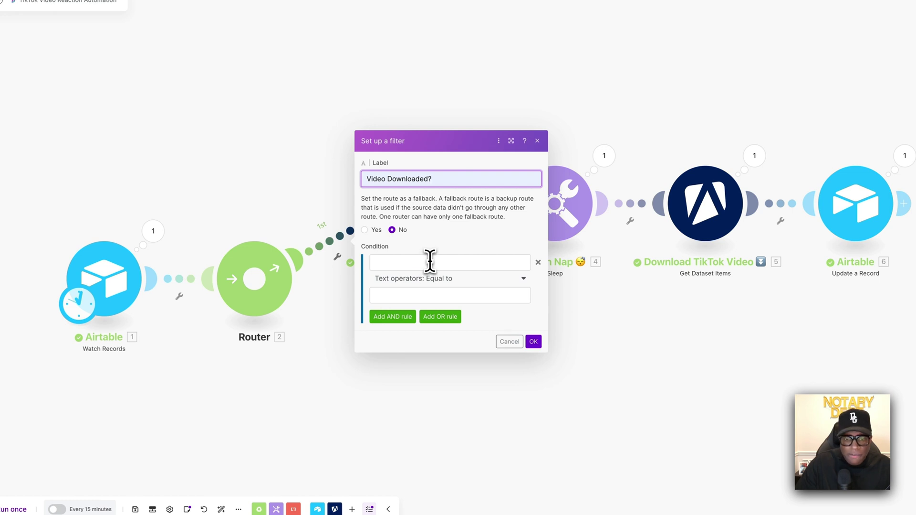
Set the "Video Downloaded?" filter condition to TikTok Video[]: URL from Watch Records with the operator Does not exist, and save it
click(430, 260)
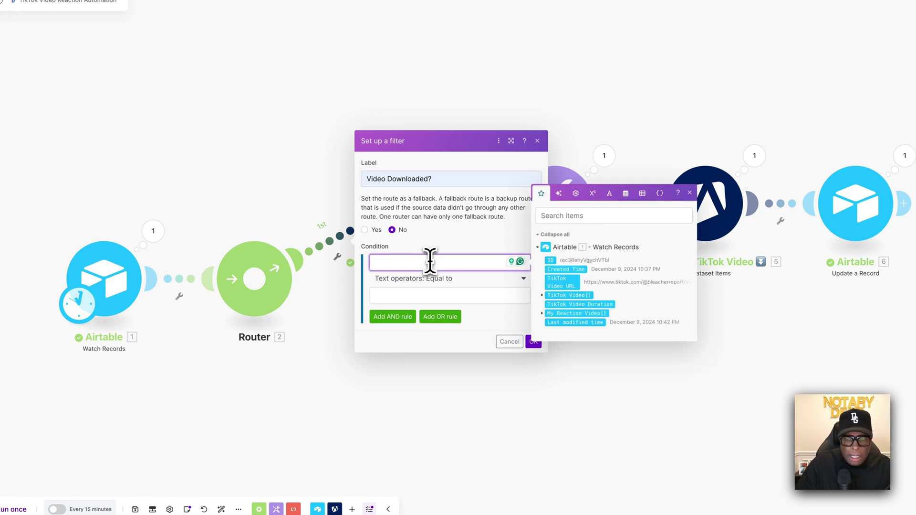
click(544, 294)
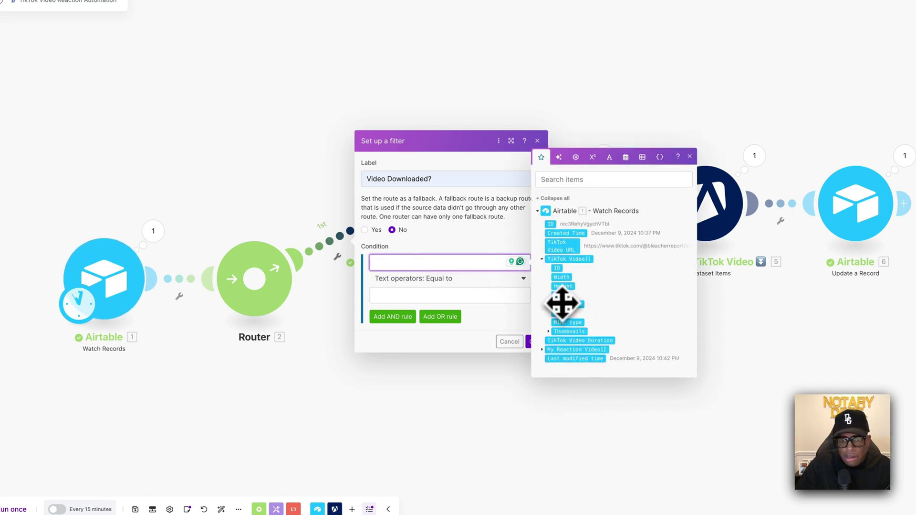
click(563, 303)
click(476, 281)
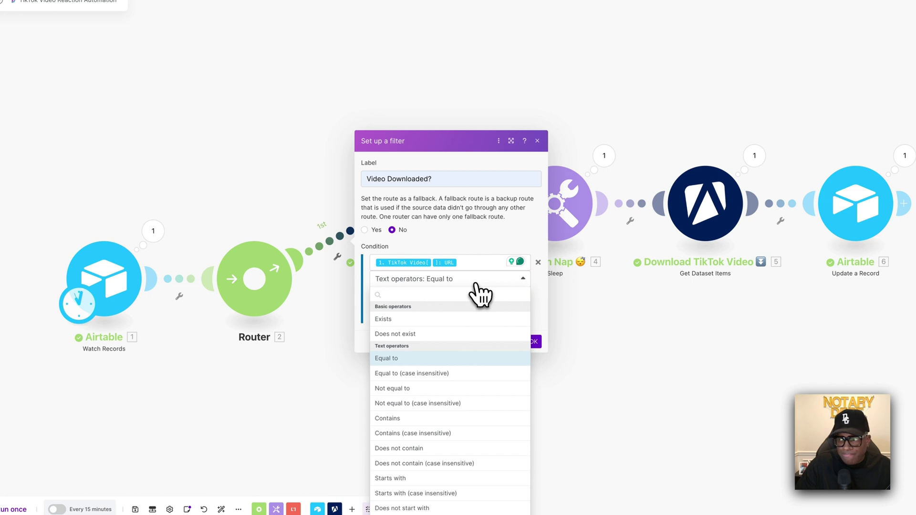
click(412, 333)
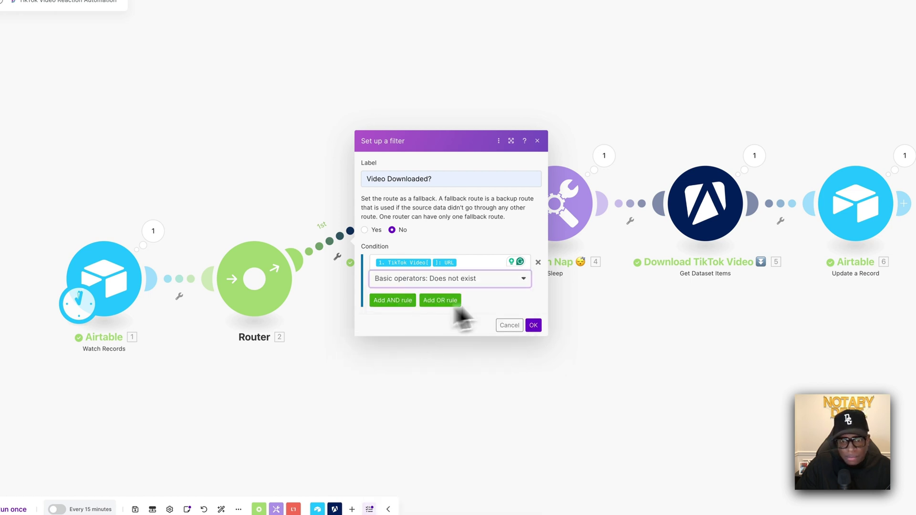
click(533, 325)
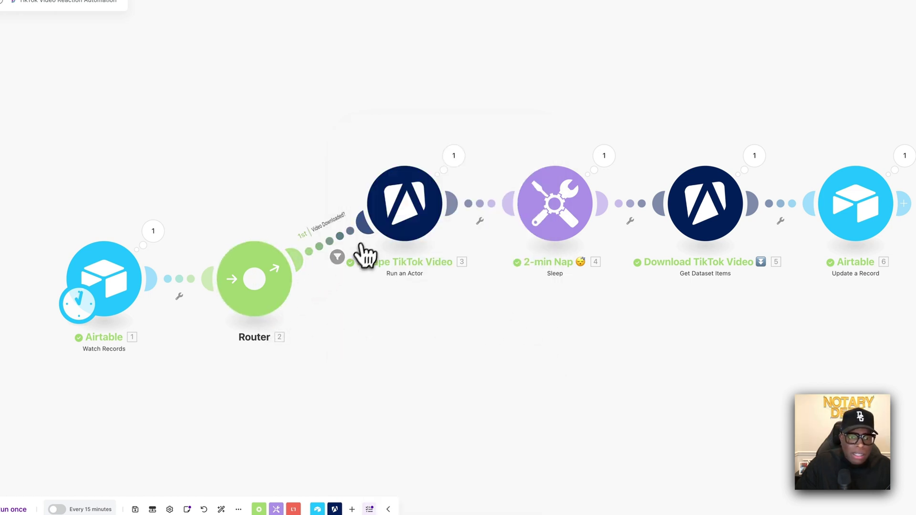
Review the "Video Downloaded?" filter, close it, and inspect the record's TikTok Video attachment in Airtable's TikTok Reactions base
click(342, 258)
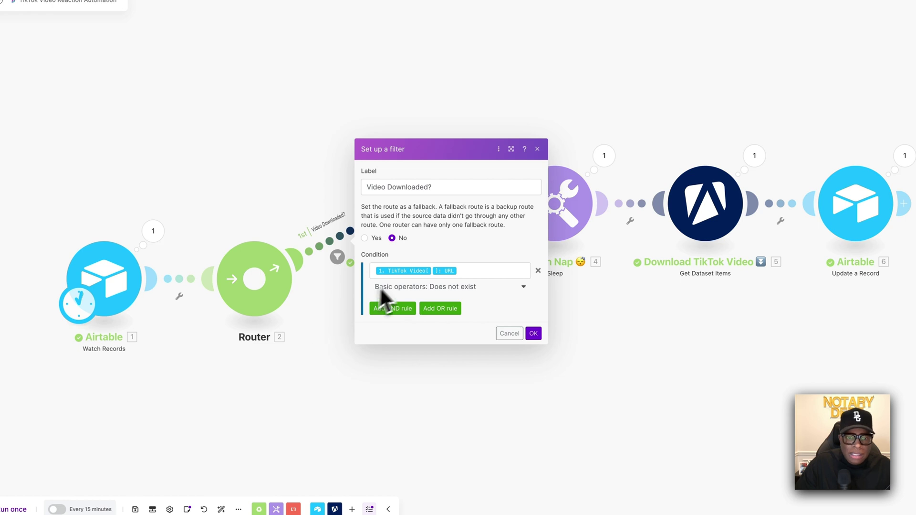
click(351, 279)
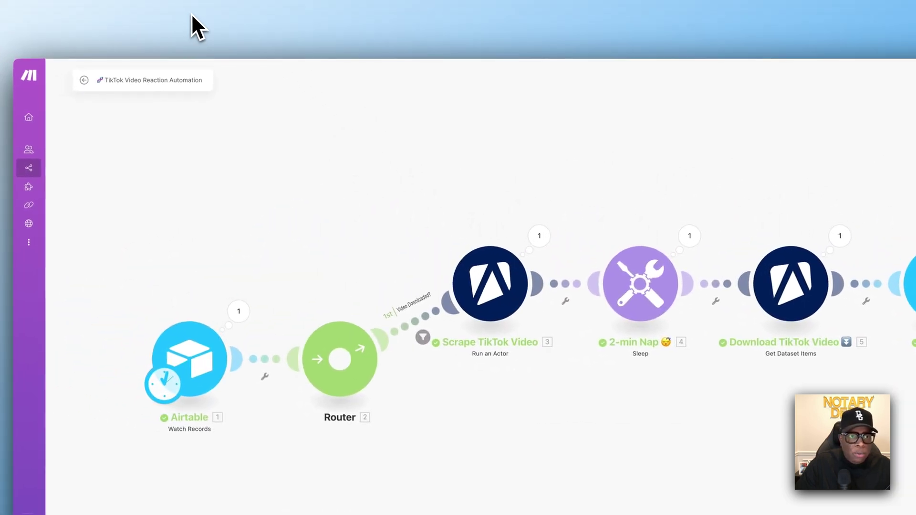
click(191, 13)
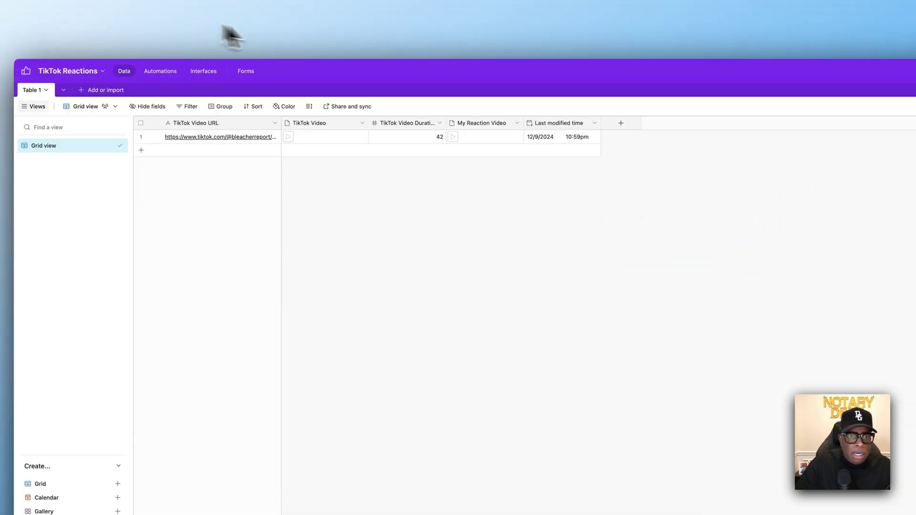
click(323, 137)
drag(365, 147, 368, 144)
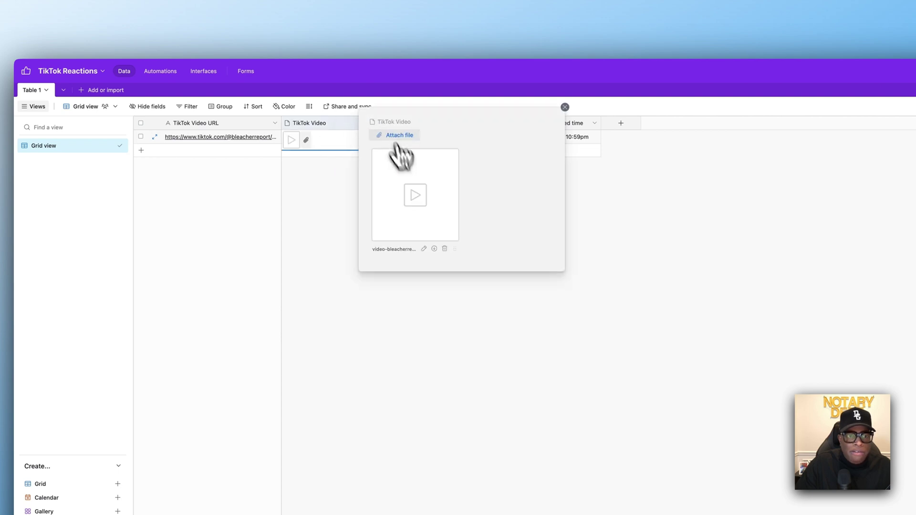
click(564, 107)
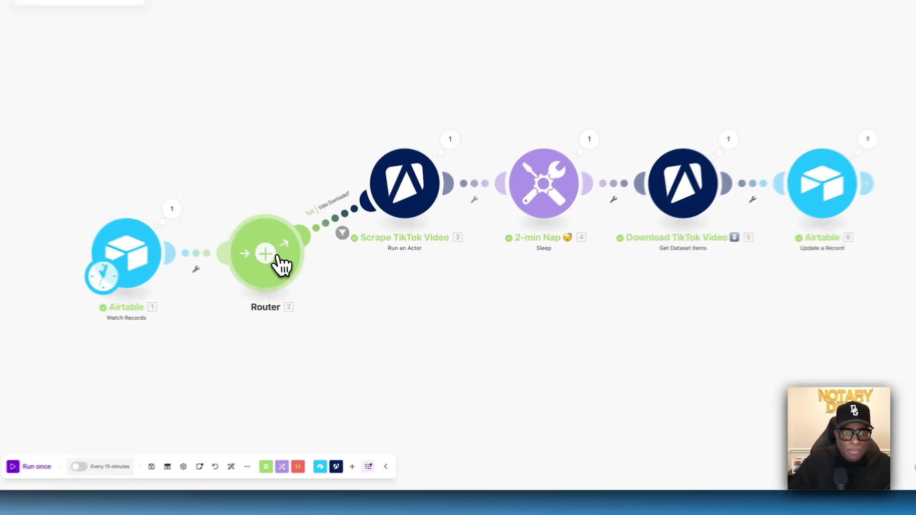
In the Make scenario, add a second route to the Router with an Airtable Get a Record module
click(281, 263)
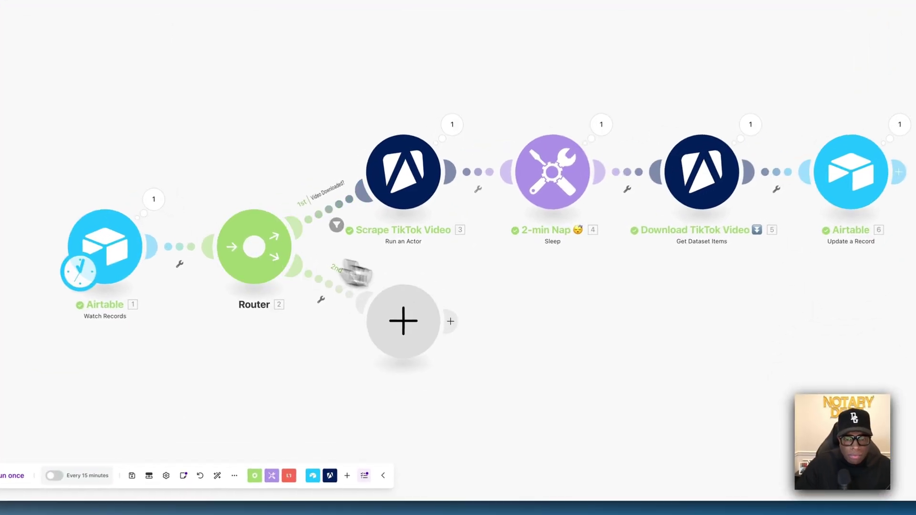
click(405, 329)
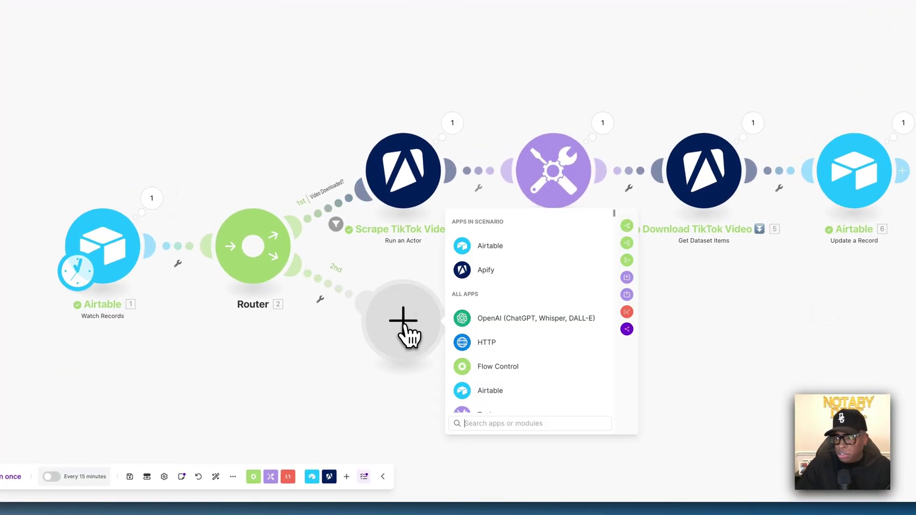
click(506, 247)
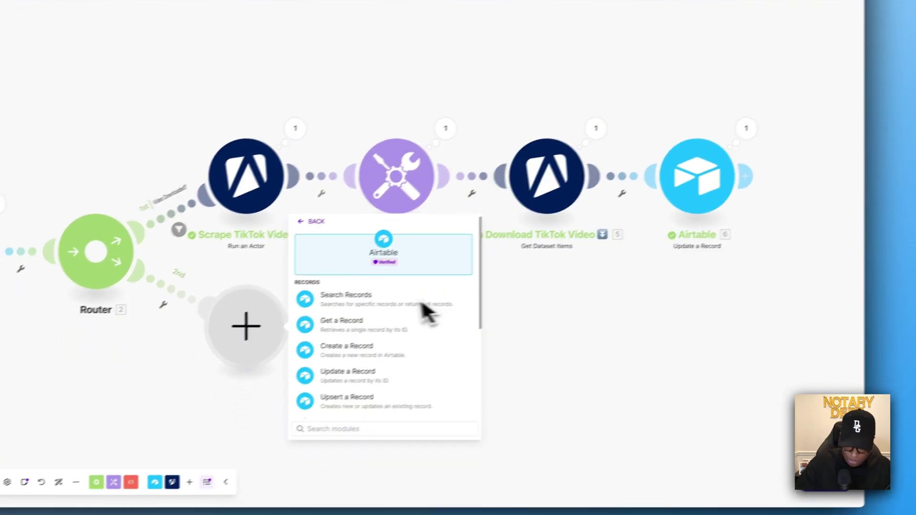
click(334, 380)
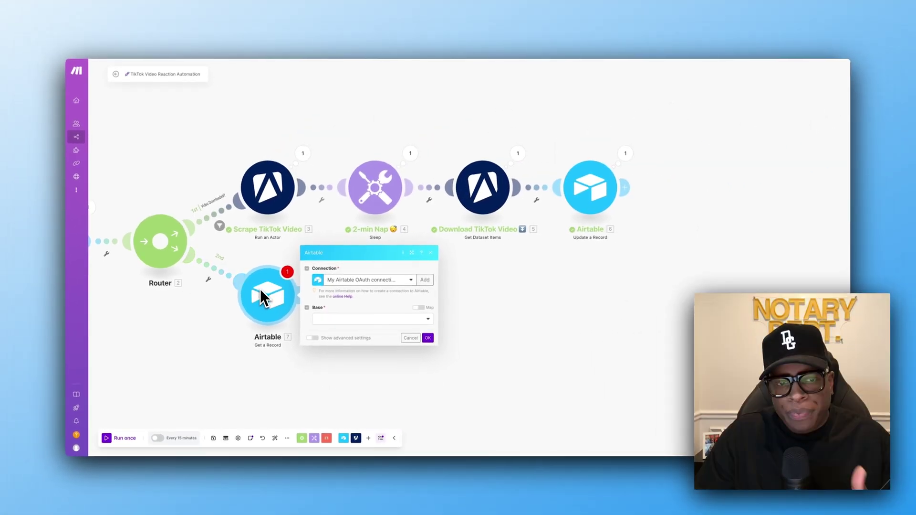
Configure Get a Record with the TikTok Reactions base, Table 1 and the ID from Watch Records as Record ID, and save it
scroll(259, 290, up, 1)
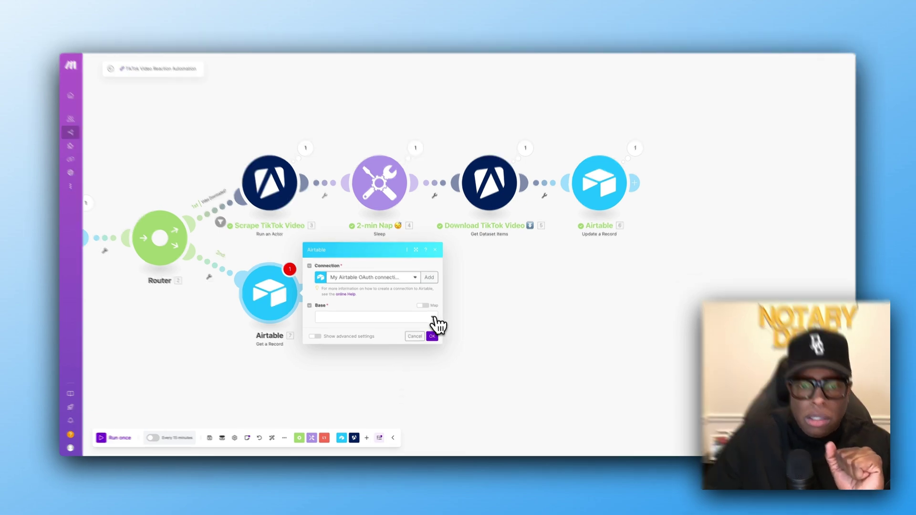
click(435, 320)
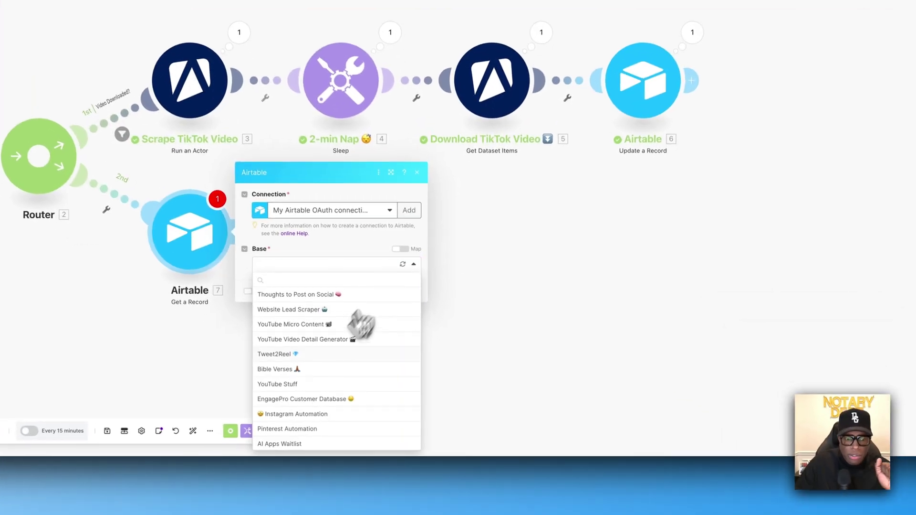
scroll(358, 328, down, 2)
click(314, 429)
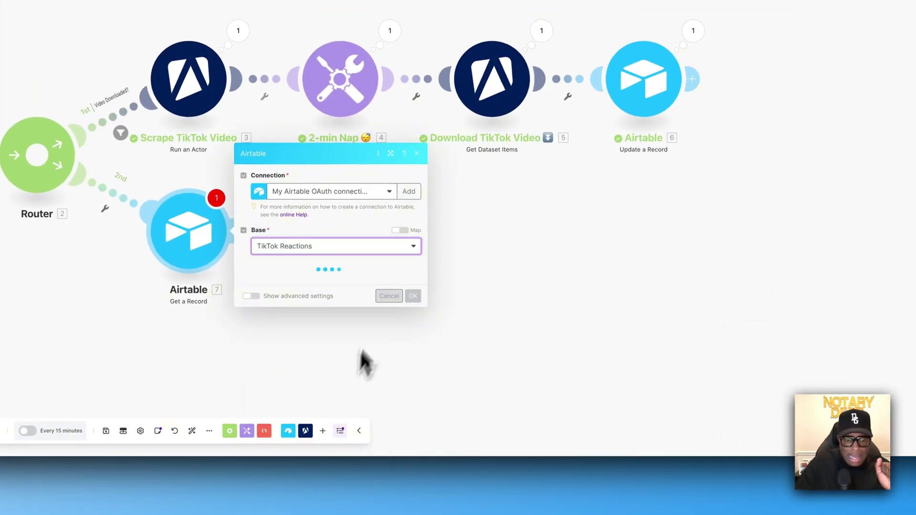
click(304, 282)
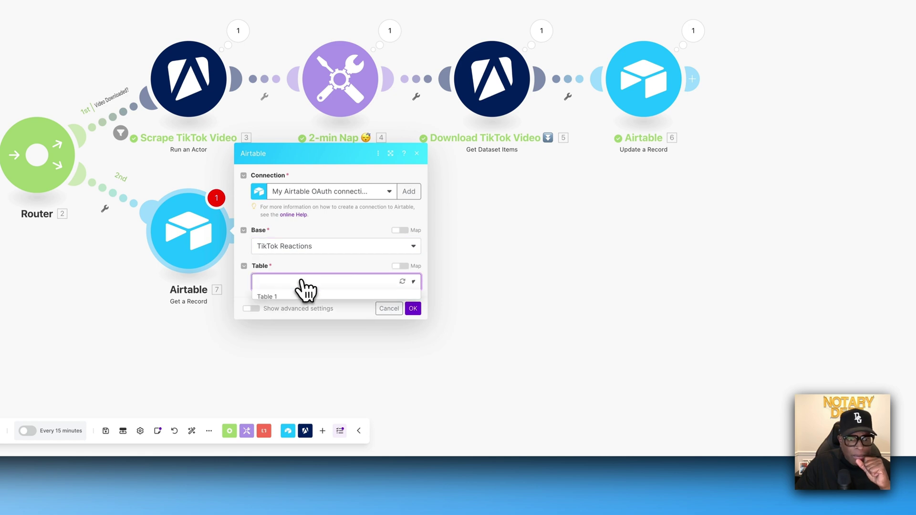
click(290, 296)
click(276, 299)
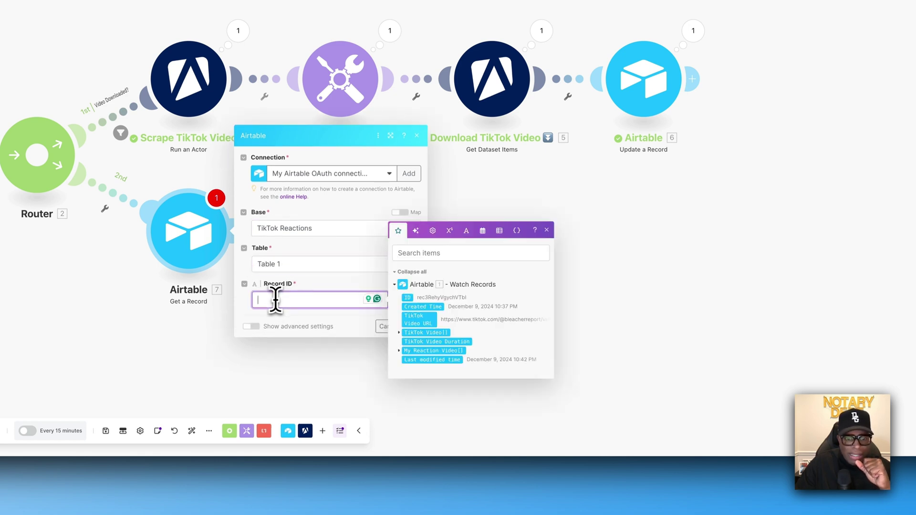
click(411, 298)
click(392, 326)
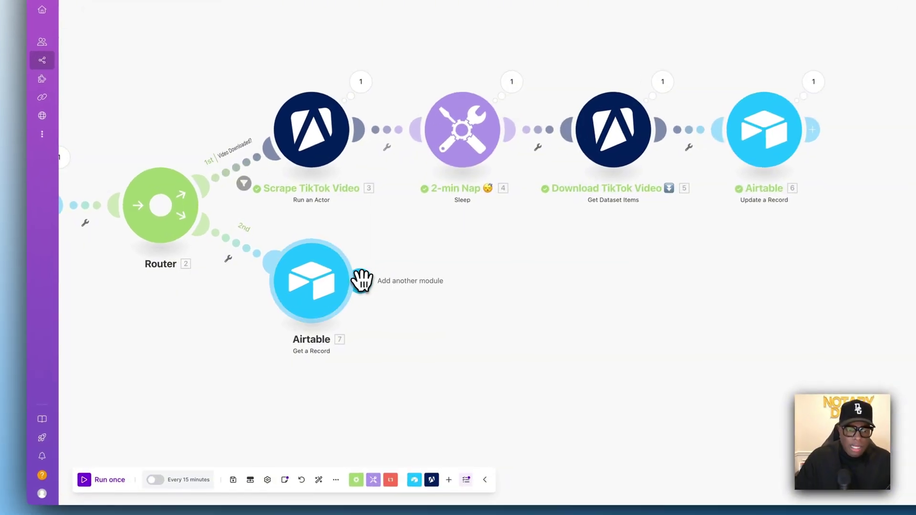
Add a Cloudinary Upload a Resource module after the Airtable Get a Record module
click(306, 294)
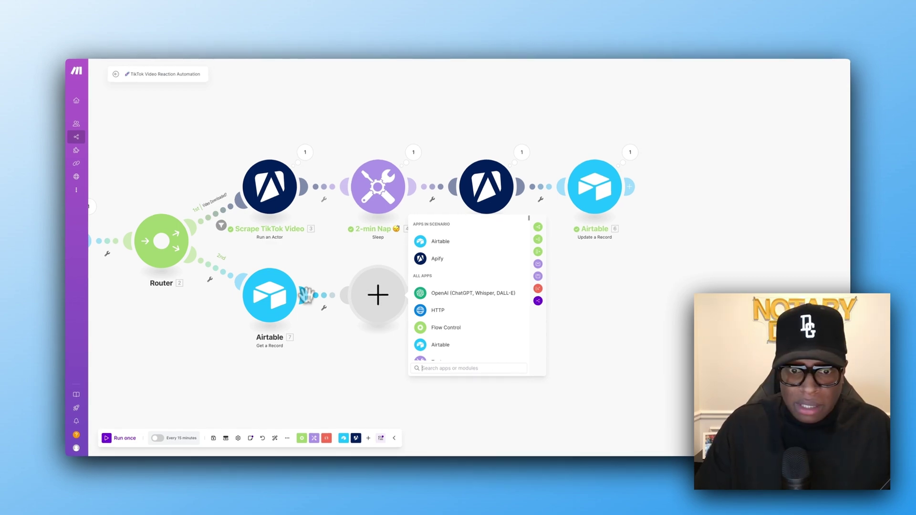
click(429, 368)
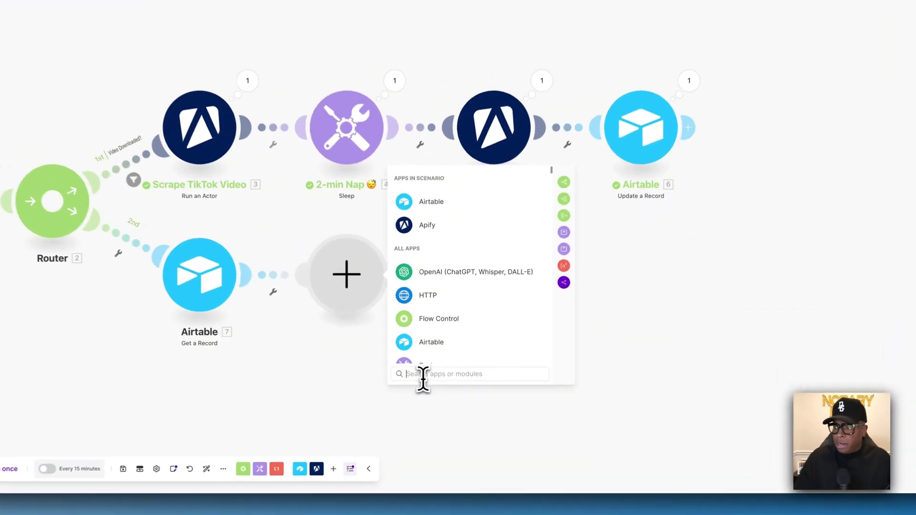
text(cloud)
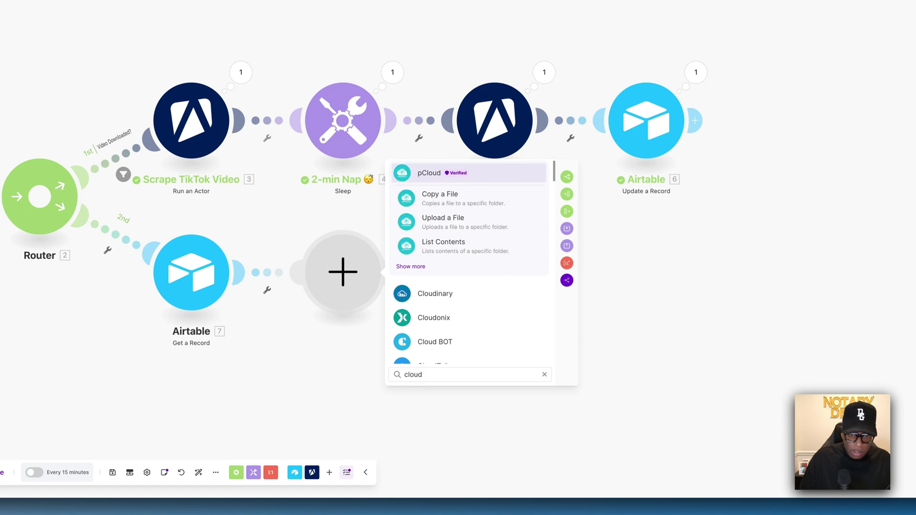
click(422, 297)
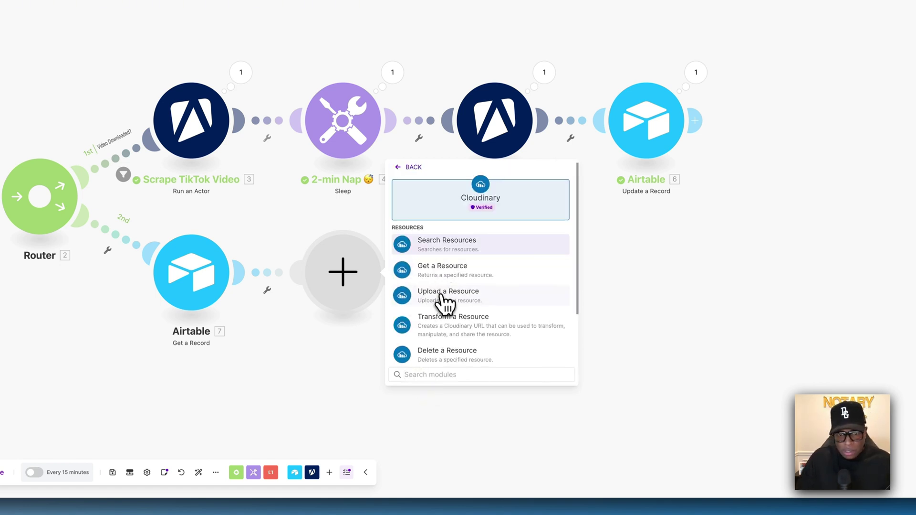
click(443, 297)
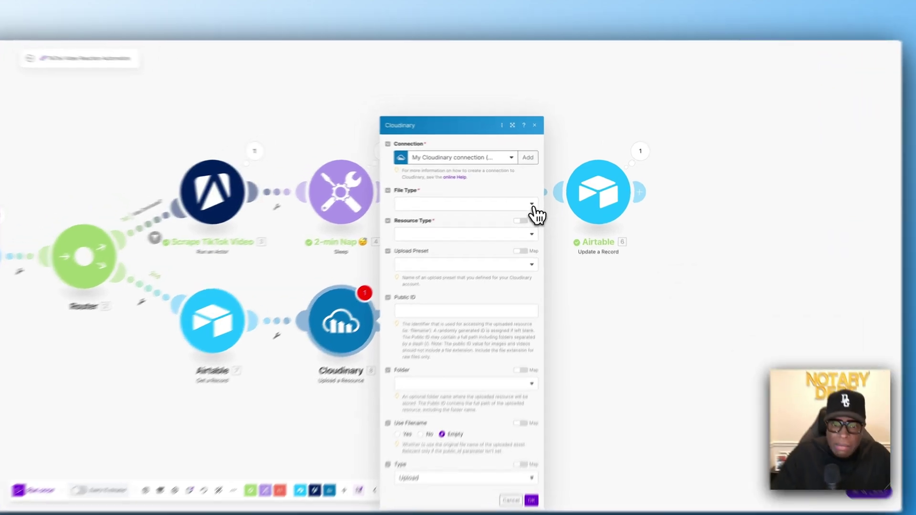
Set the Cloudinary file type to URL Where The File Stored and map File to TikTok Video[]: URL from Get a Record
click(539, 196)
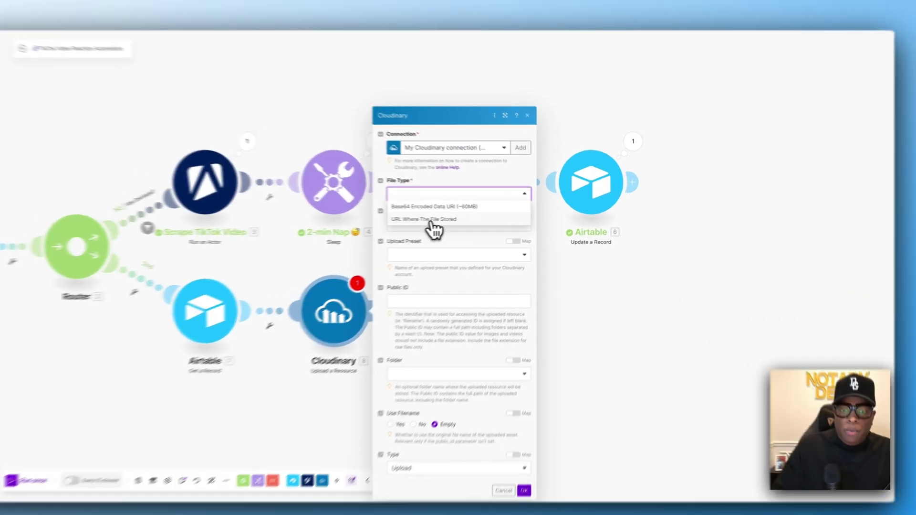
click(460, 218)
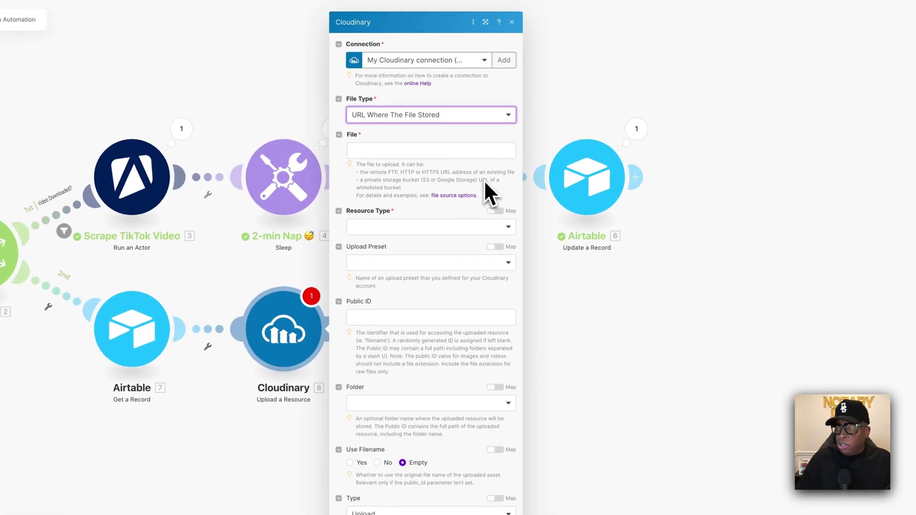
click(418, 149)
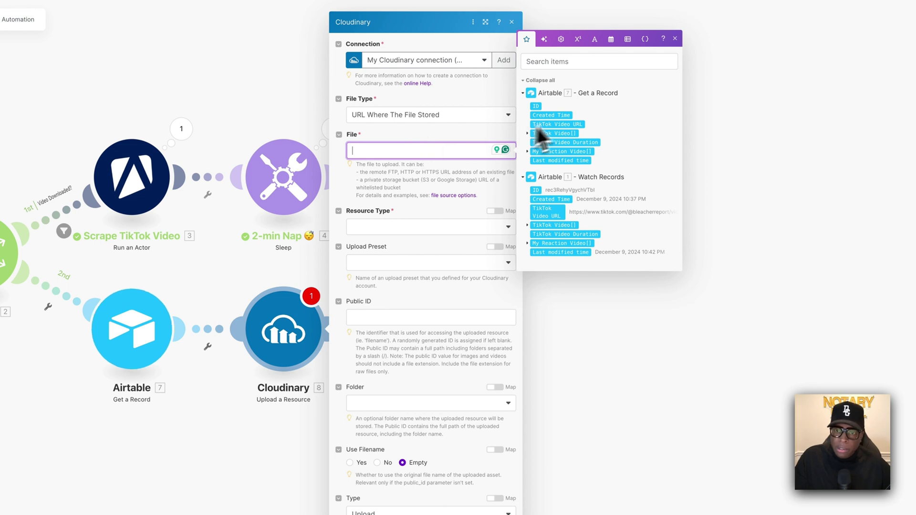
click(534, 176)
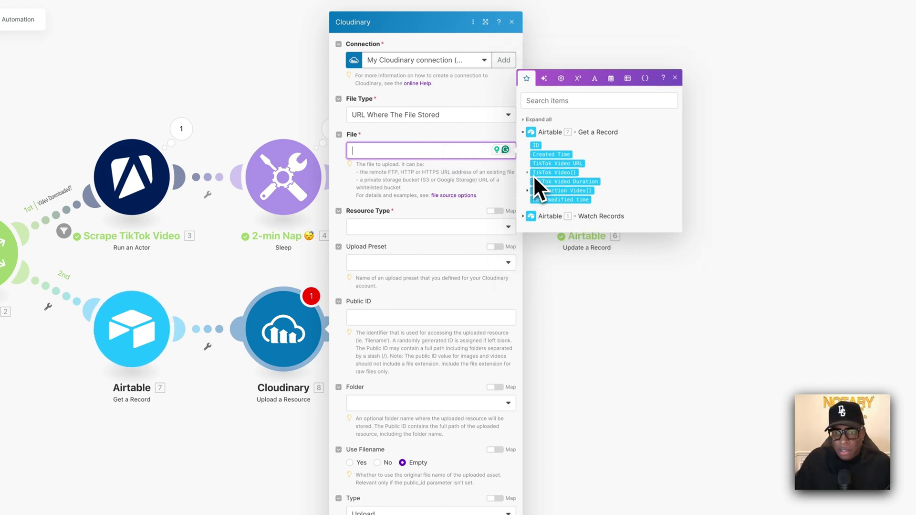
click(531, 173)
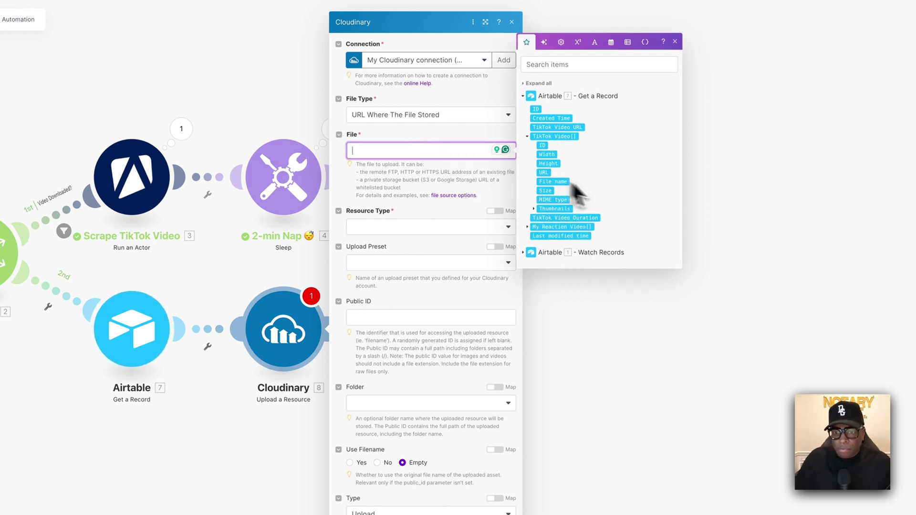
click(544, 173)
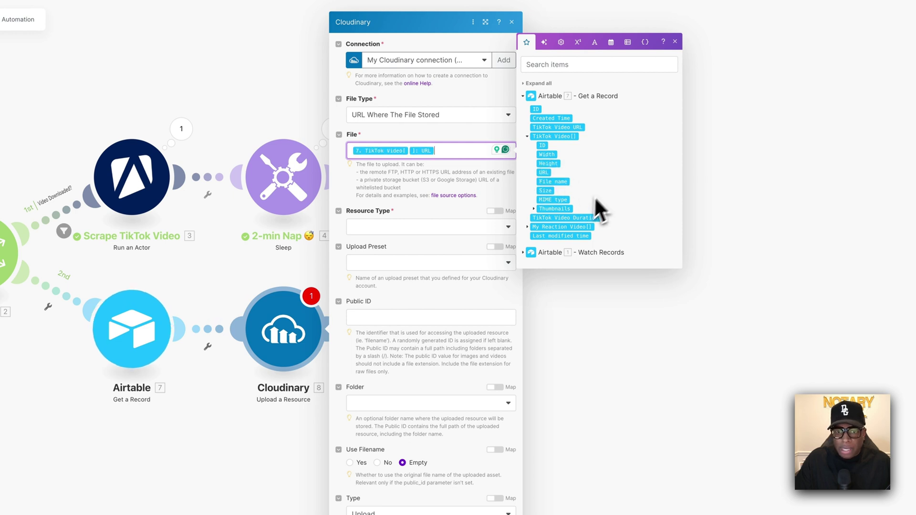
Set the Cloudinary upload's resource type to video and its folder to vertical_videos, and save the module
click(423, 228)
click(377, 256)
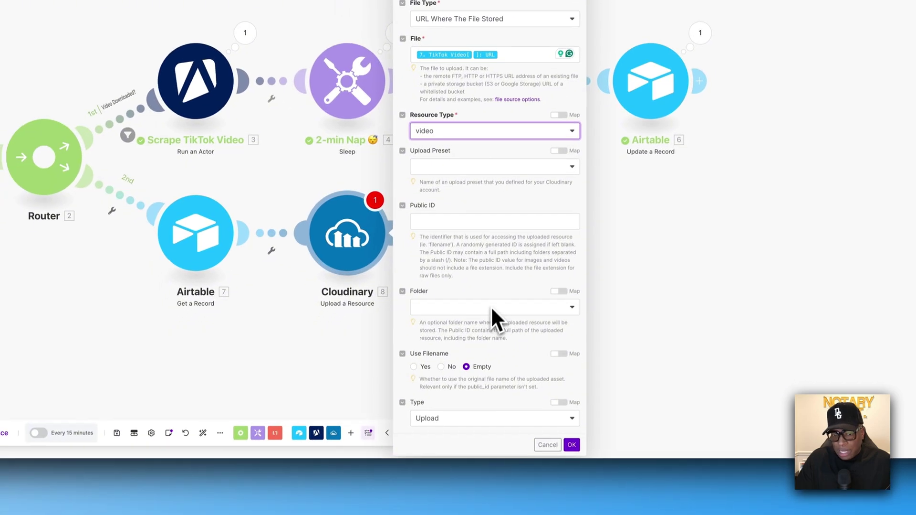
click(430, 403)
click(463, 333)
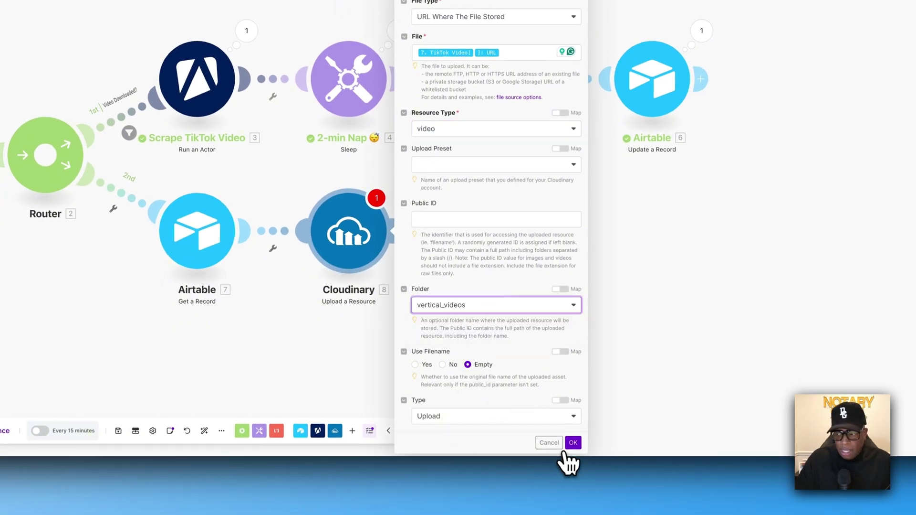
click(572, 443)
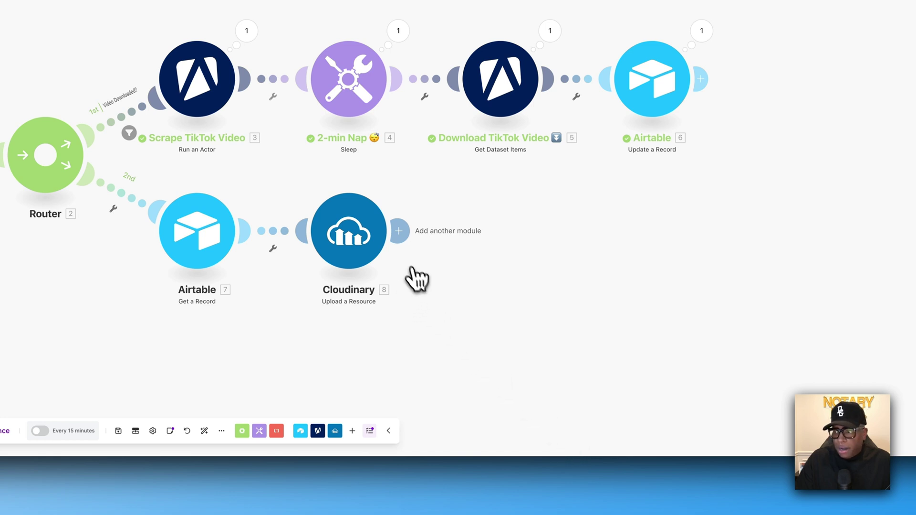
Rename the Cloudinary upload module to "Upload TikTok Video ⏫", including the up-arrow emoji
right_click(360, 237)
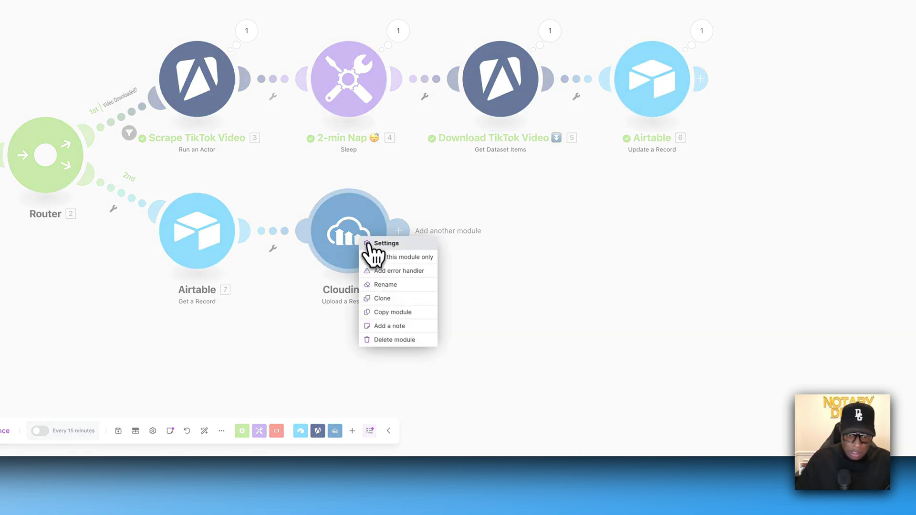
click(382, 285)
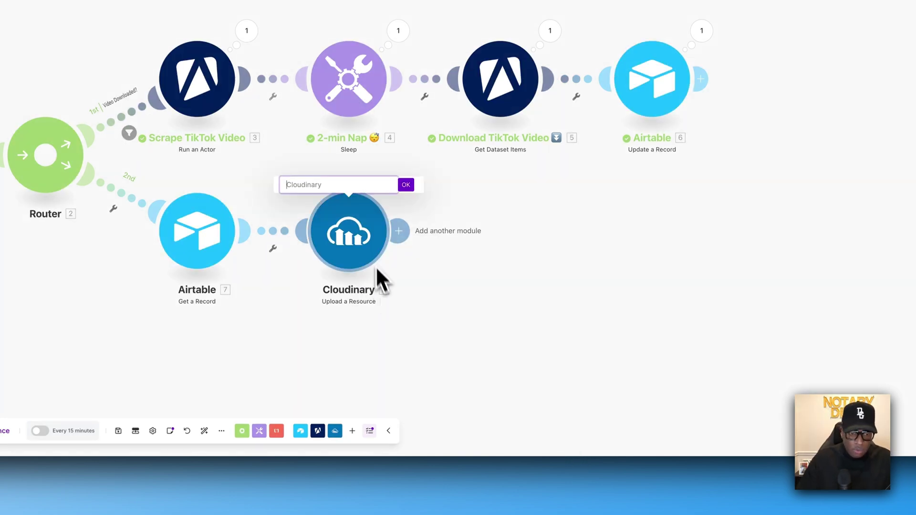
text(Upload T)
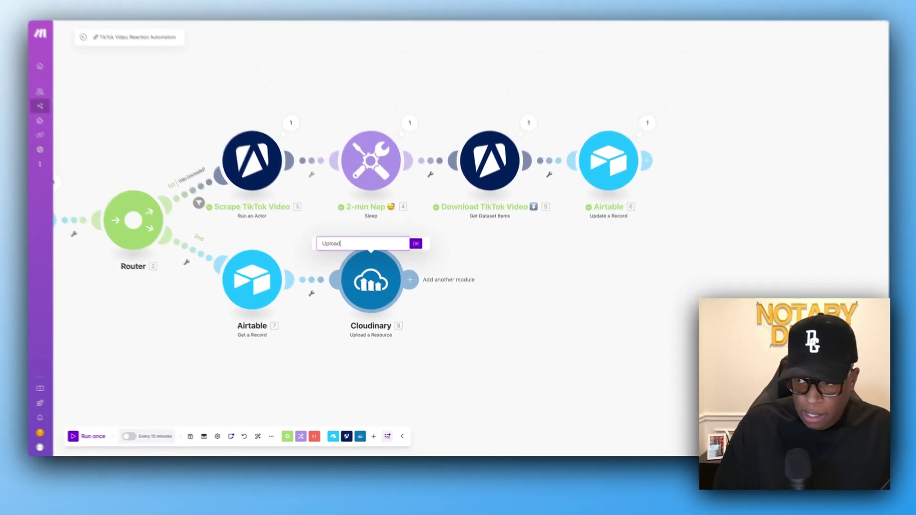
text(ikT)
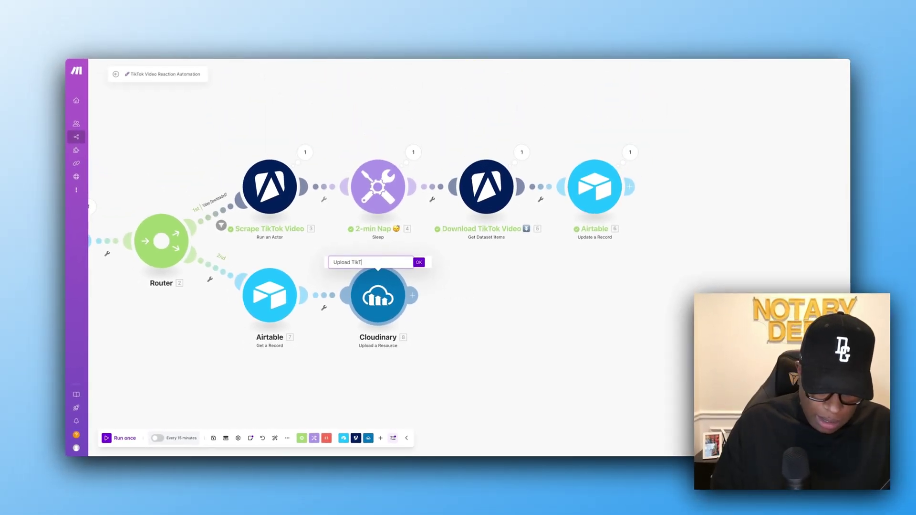
text(ok Video)
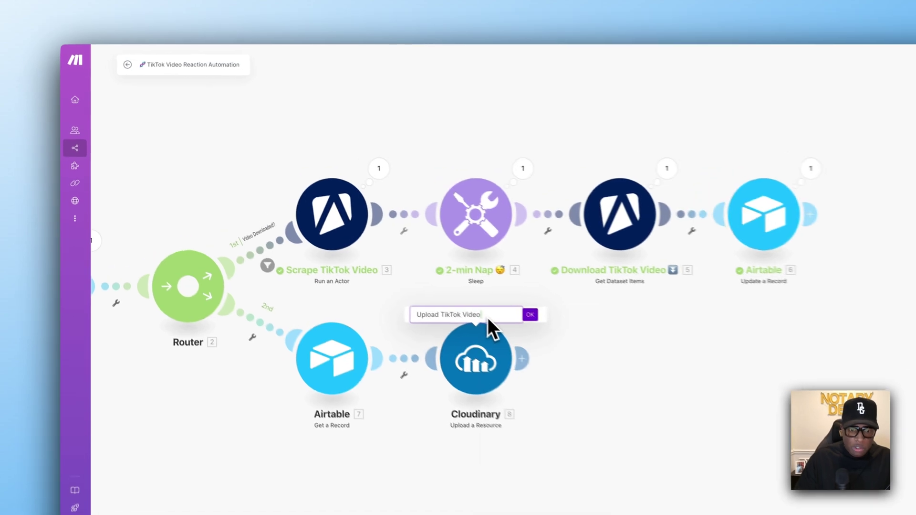
right_click(491, 316)
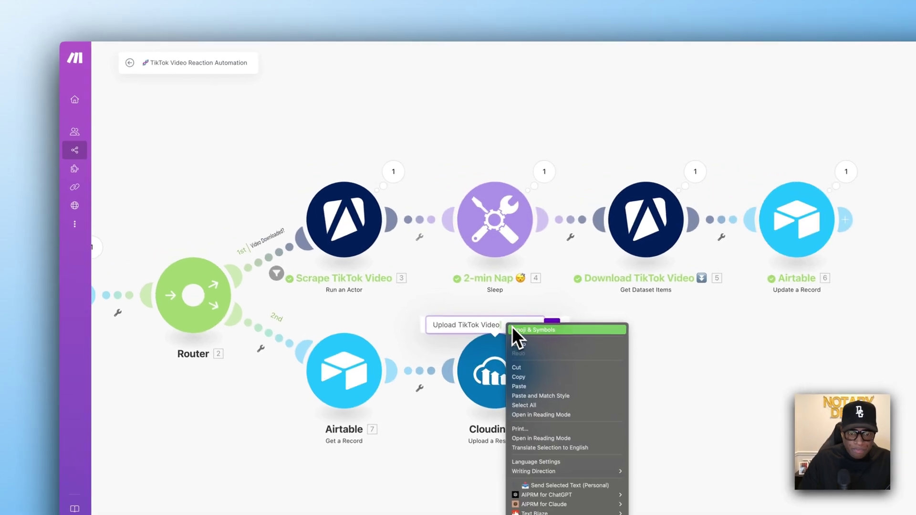
click(495, 319)
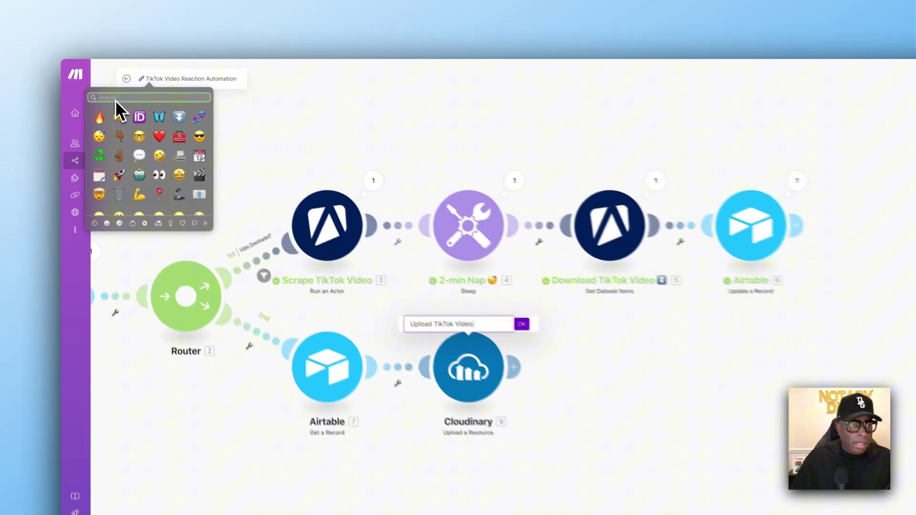
text(up)
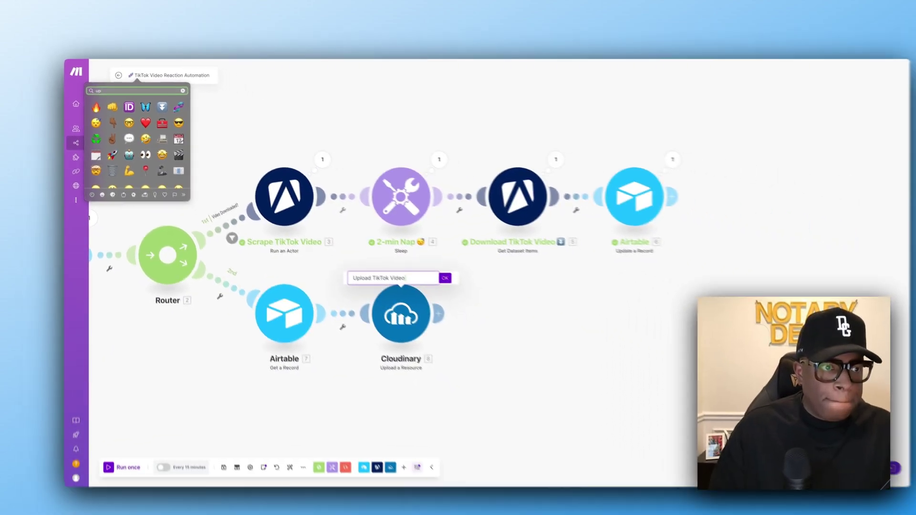
scroll(137, 127, down, 5)
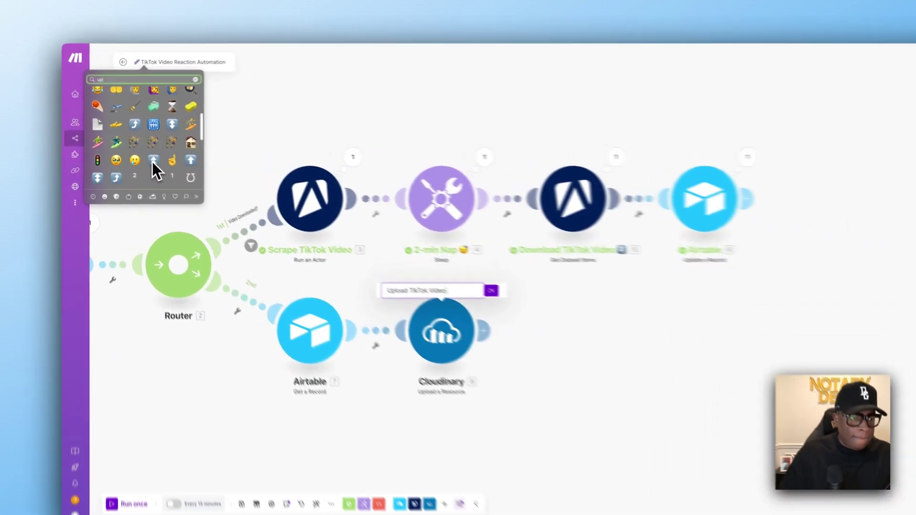
click(141, 155)
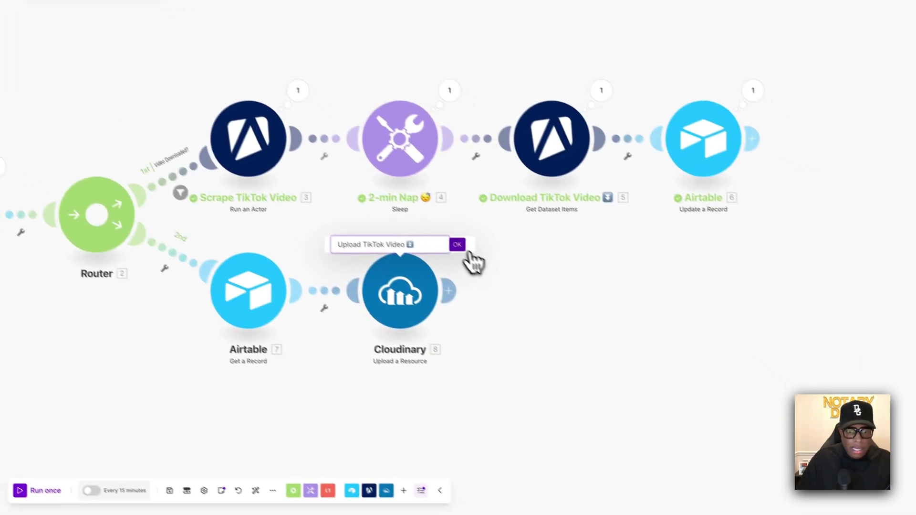
click(553, 314)
Clone the Upload TikTok Video module, place the copy after it and rename the copy to "Upload My Reaction Video ⏫"
right_click(336, 279)
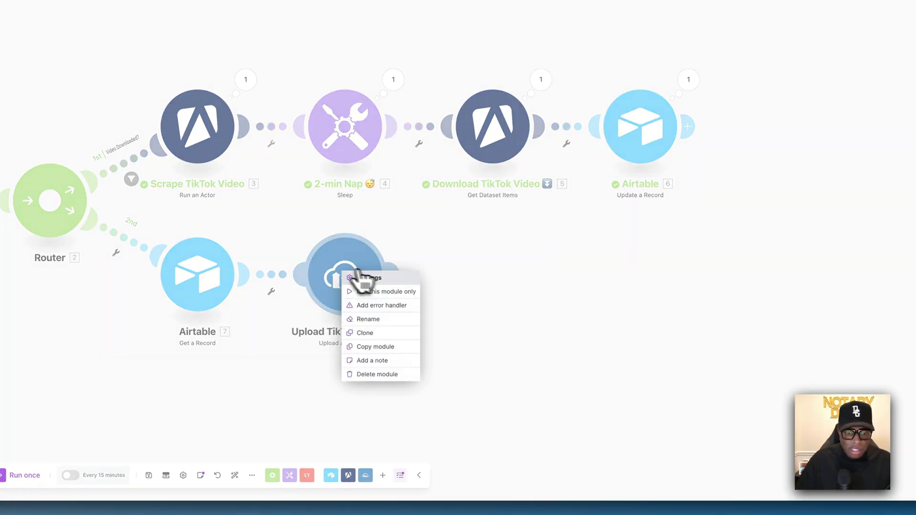
click(384, 336)
click(503, 283)
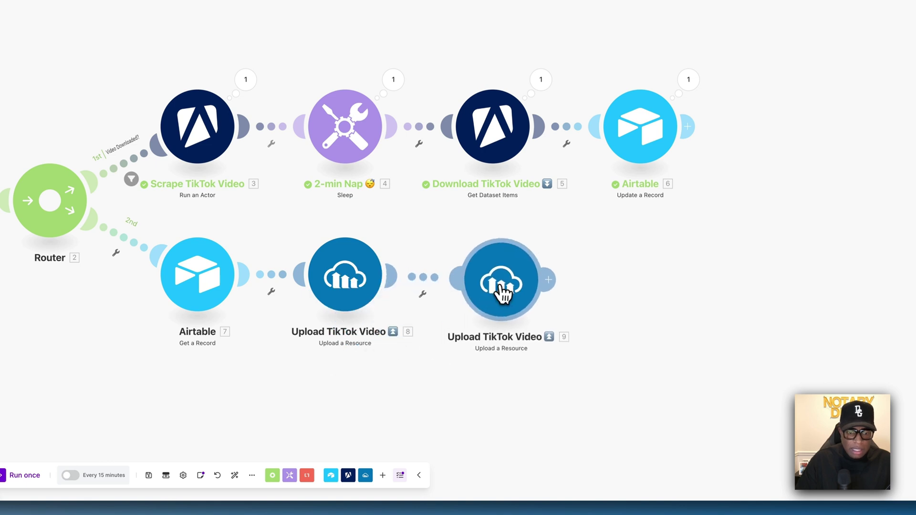
right_click(503, 286)
click(539, 333)
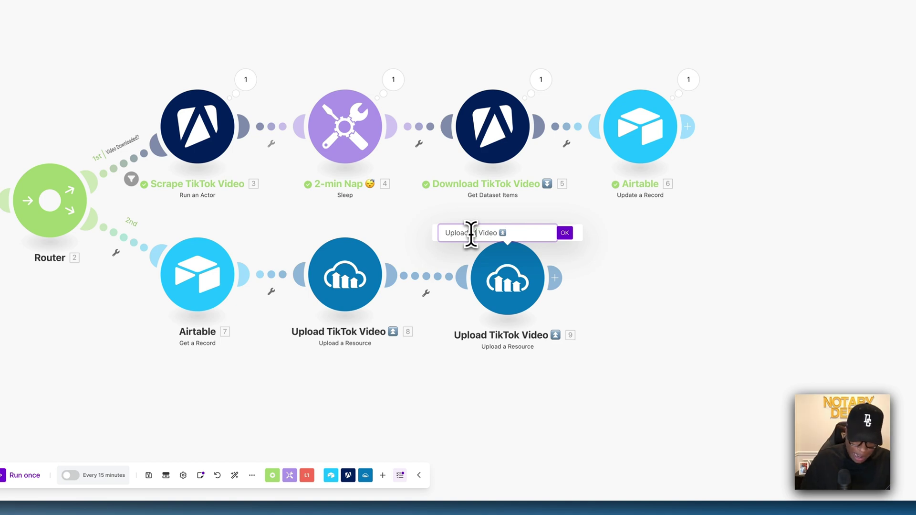
text(My Reactio)
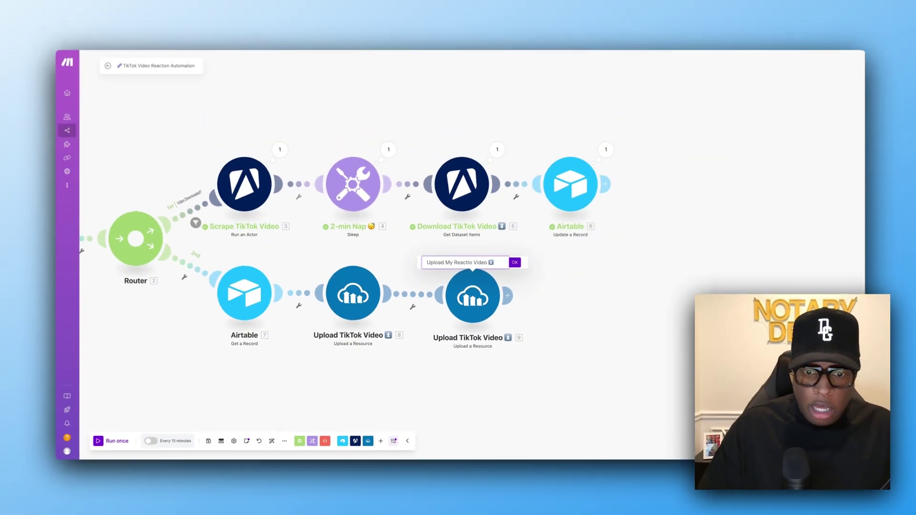
text(n)
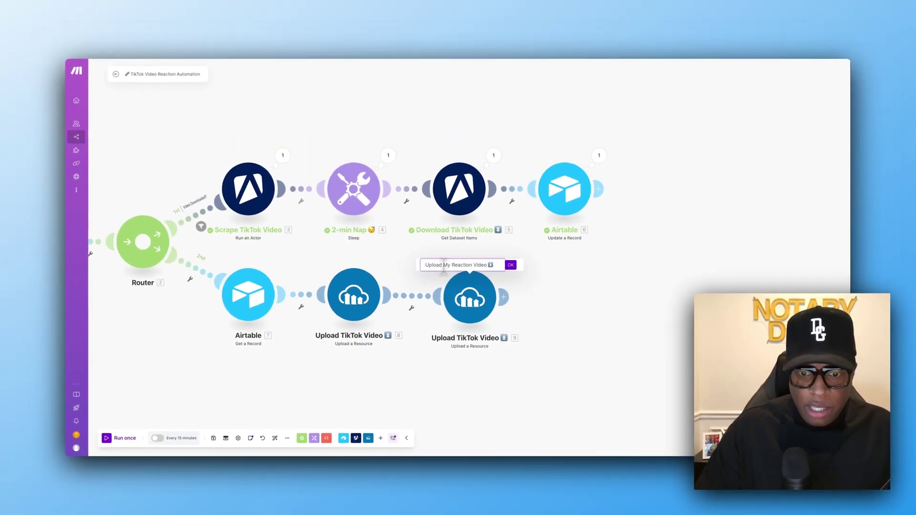
click(511, 264)
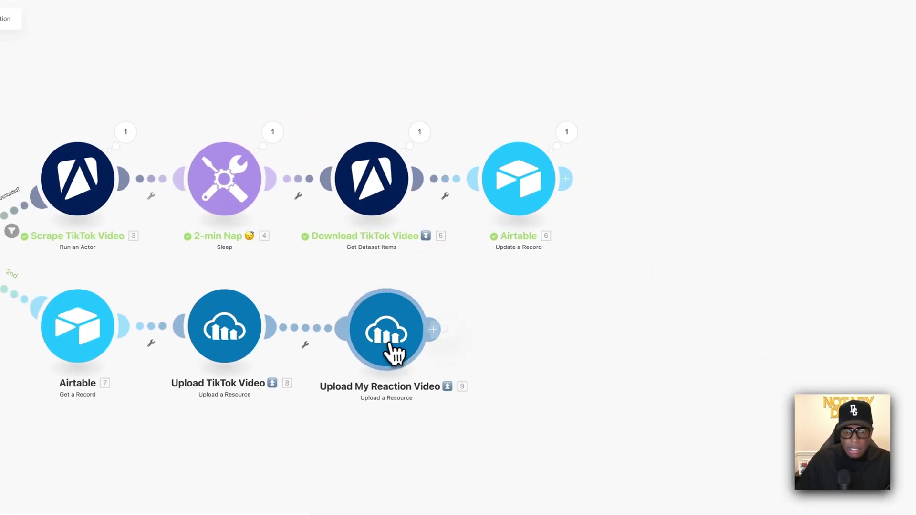
Map the File of Upload My Reaction Video to My Reaction Video[]: URL from Get a Record and save the module
click(396, 353)
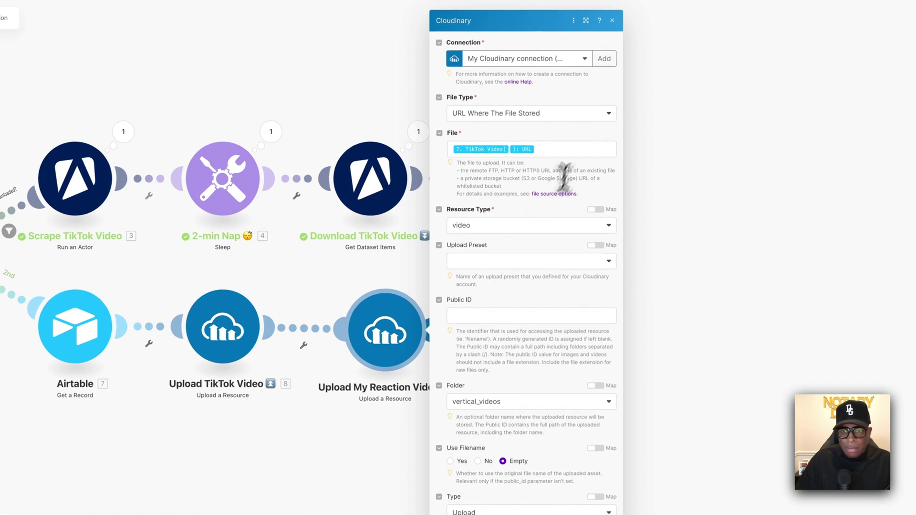
click(568, 152)
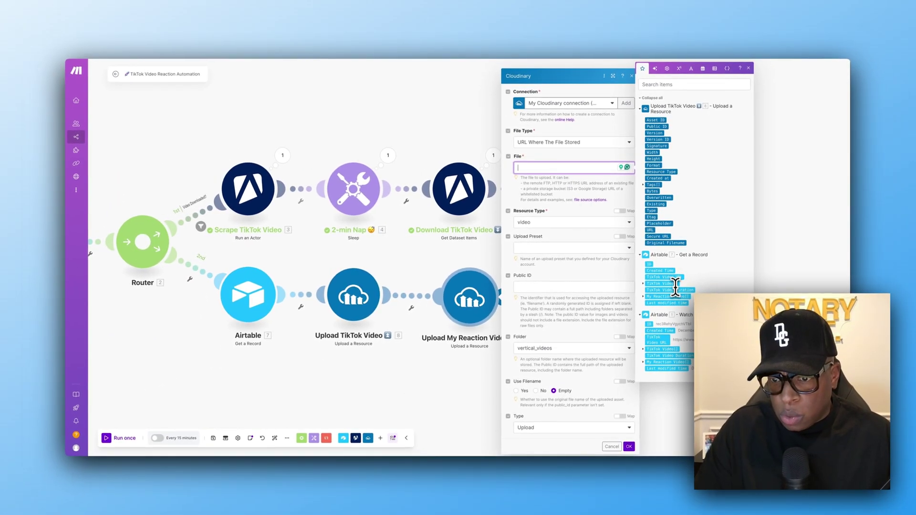
click(669, 296)
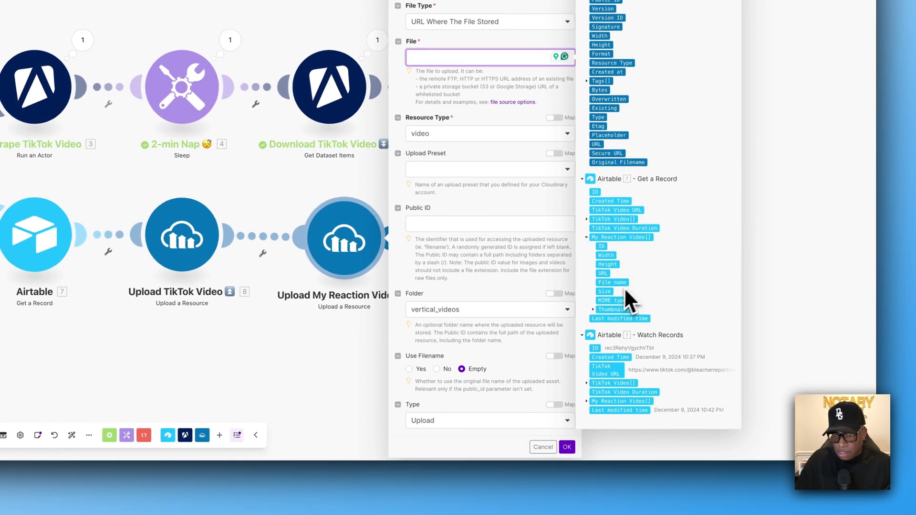
click(603, 273)
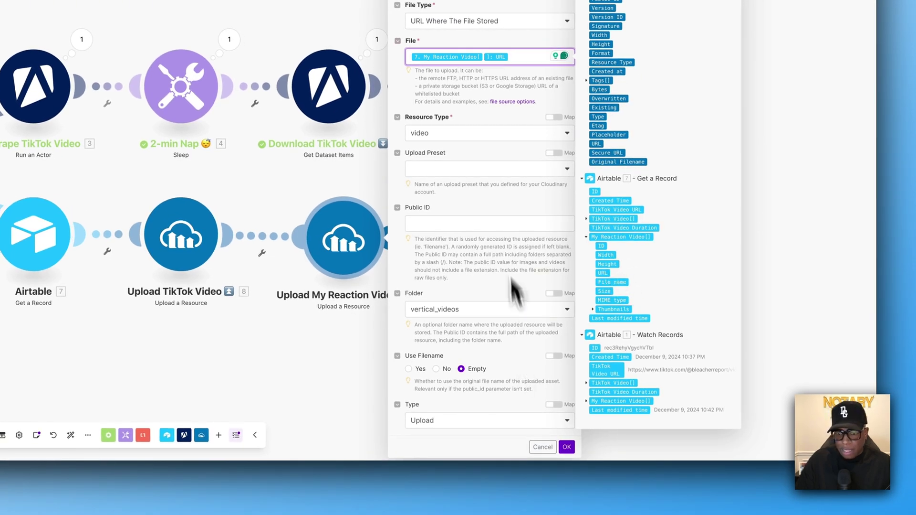
click(566, 446)
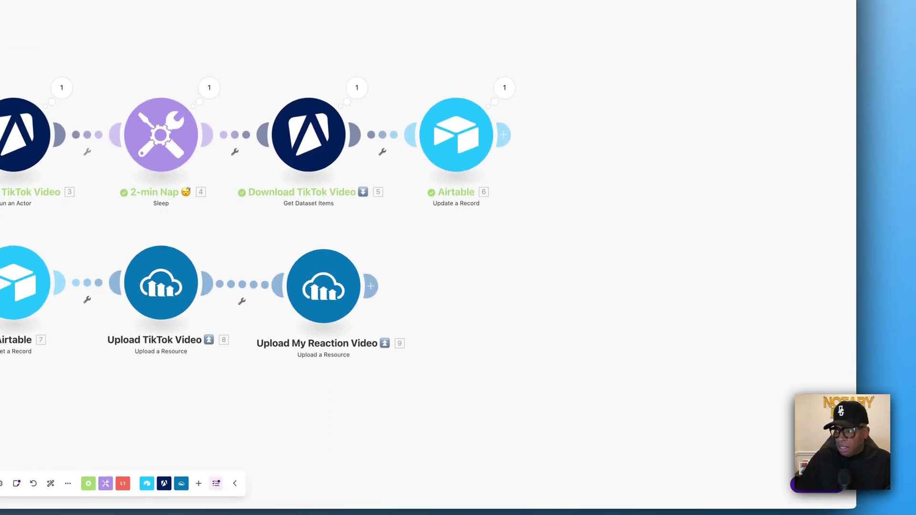
Paste the copied Video Transformation module onto the canvas, connect it after Upload My Reaction Video and align it with the second route
right_click(525, 288)
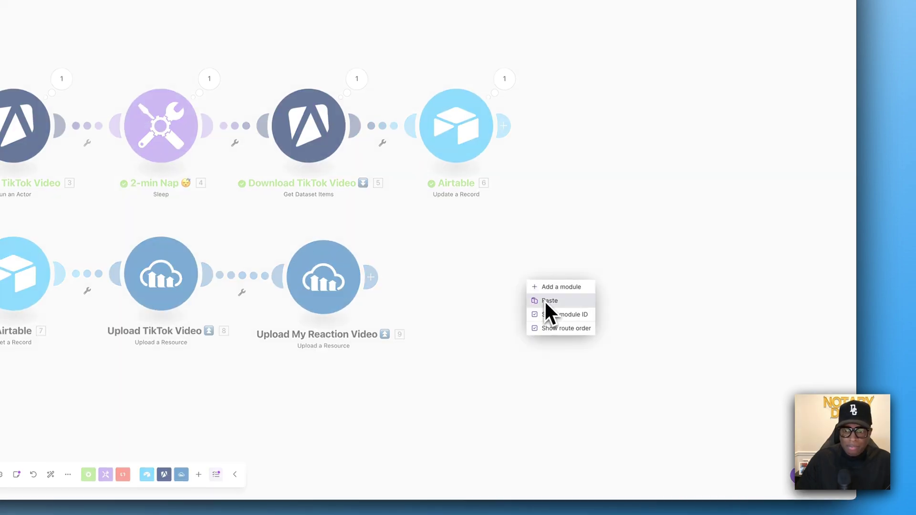
click(547, 300)
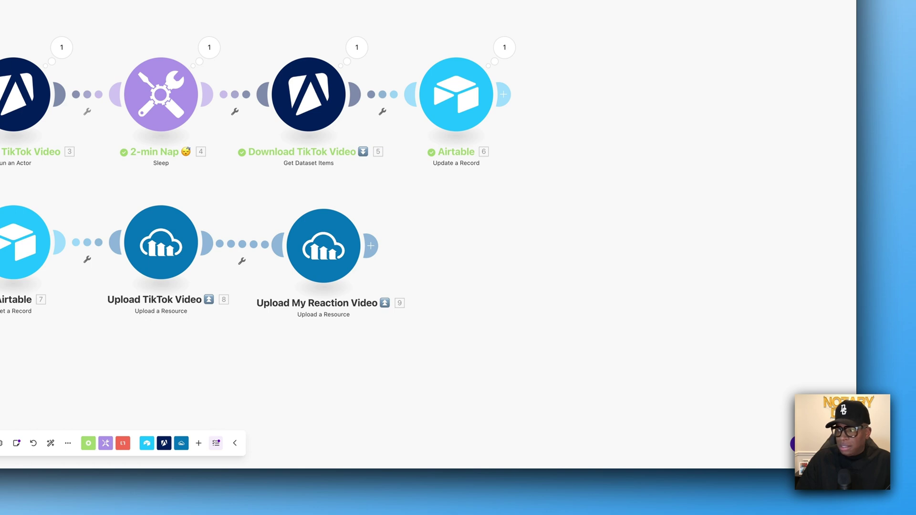
right_click(474, 263)
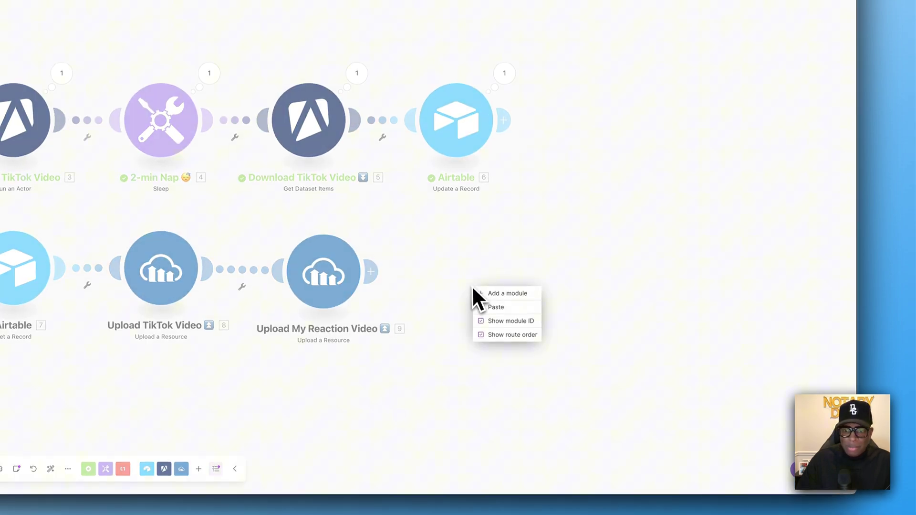
click(515, 310)
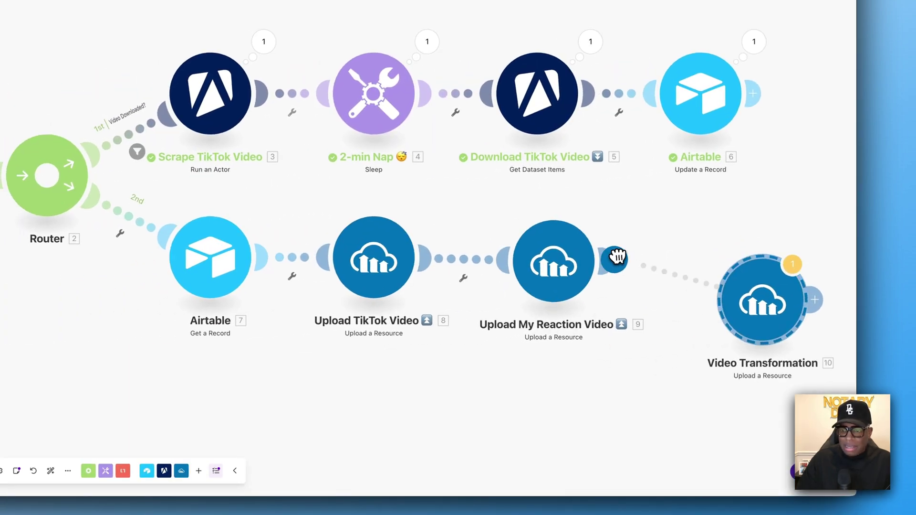
drag(716, 294, 582, 245)
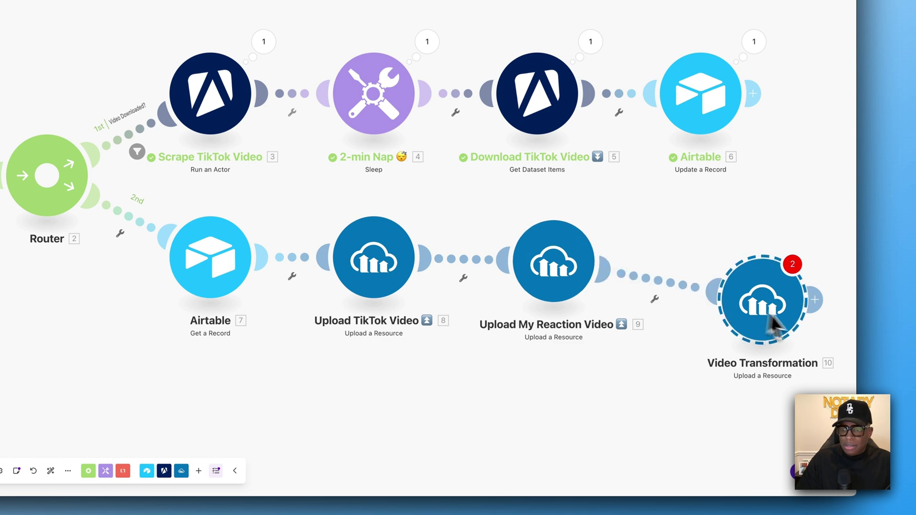
drag(757, 310, 750, 265)
scroll(732, 293, right, 2)
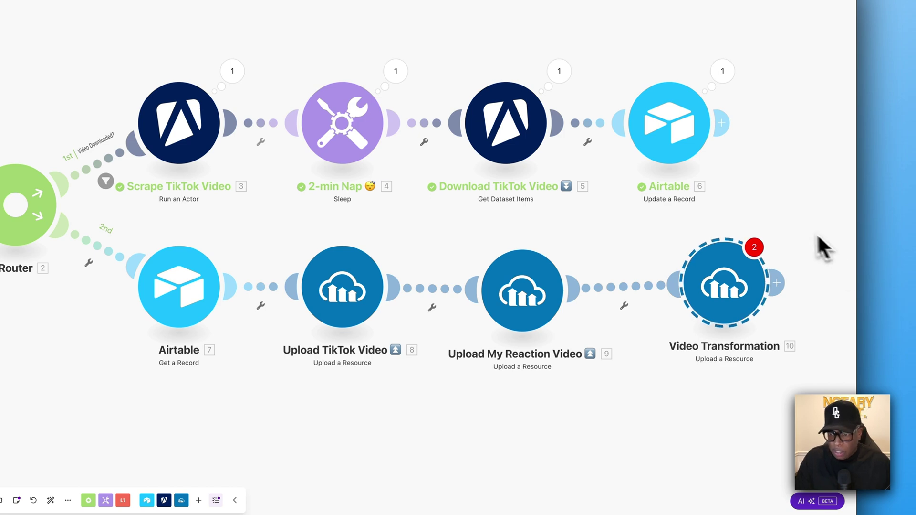
In Video Transformation's File URL, replace the 13.public_id token inside the replace function with Public ID from Upload TikTok Video
click(730, 277)
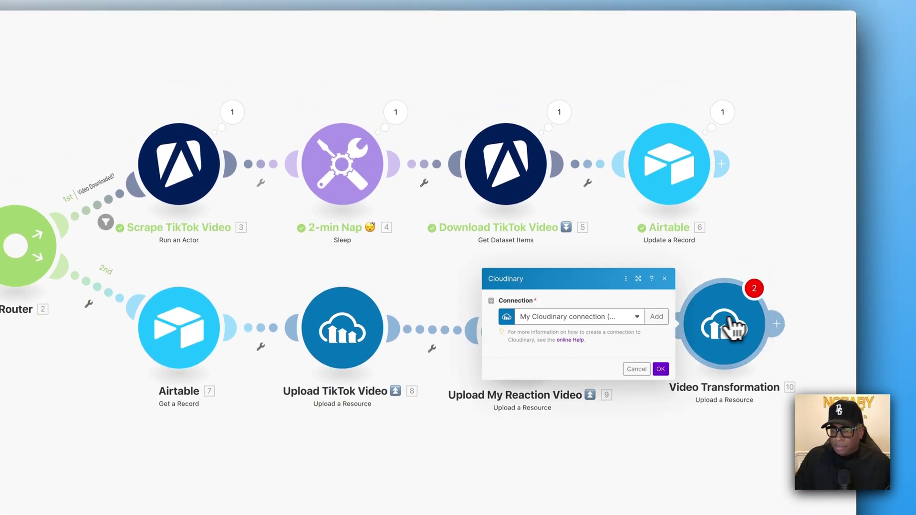
drag(768, 229, 635, 229)
drag(695, 223, 447, 231)
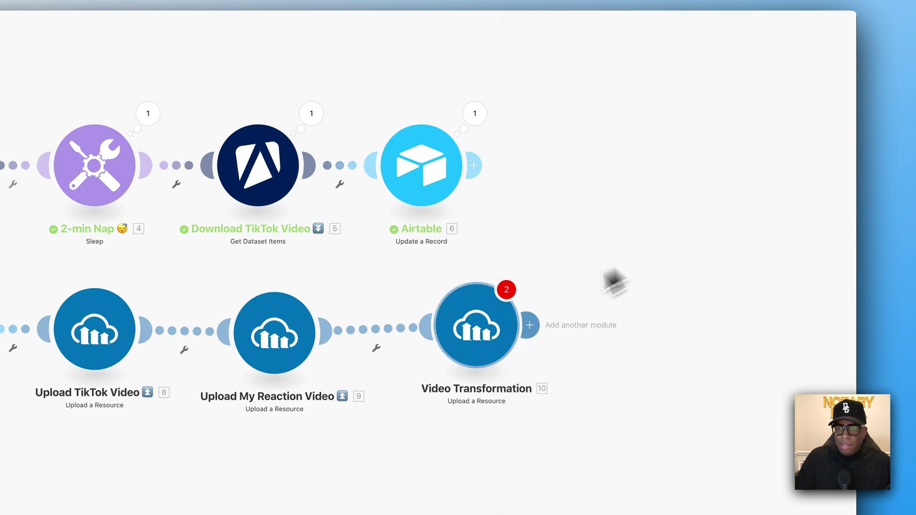
click(477, 325)
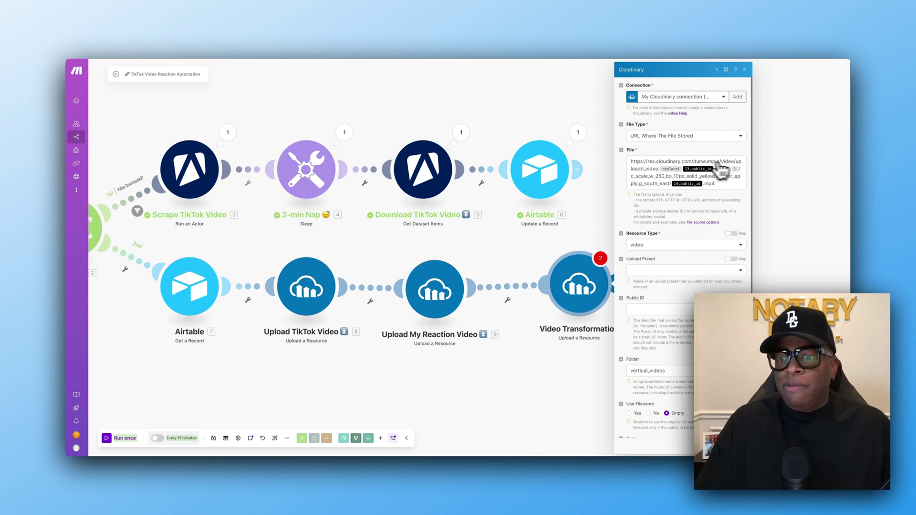
scroll(723, 172, down, 1)
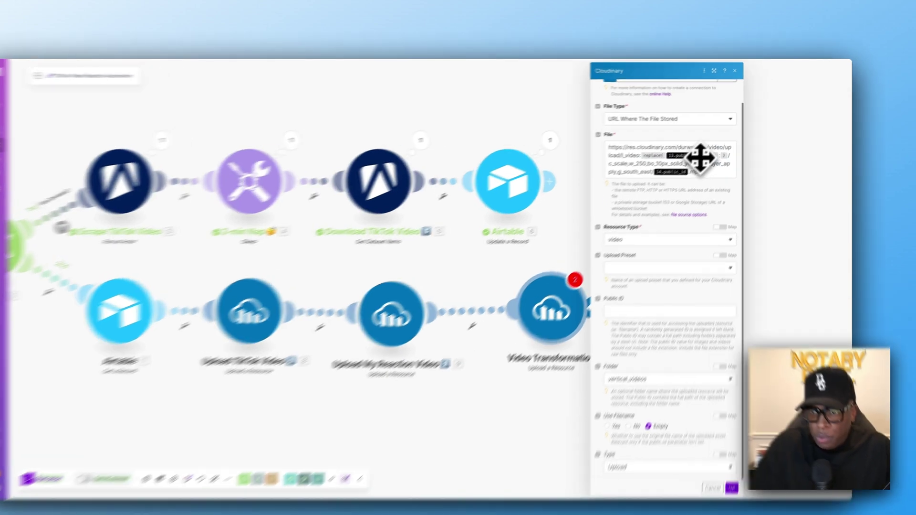
click(700, 157)
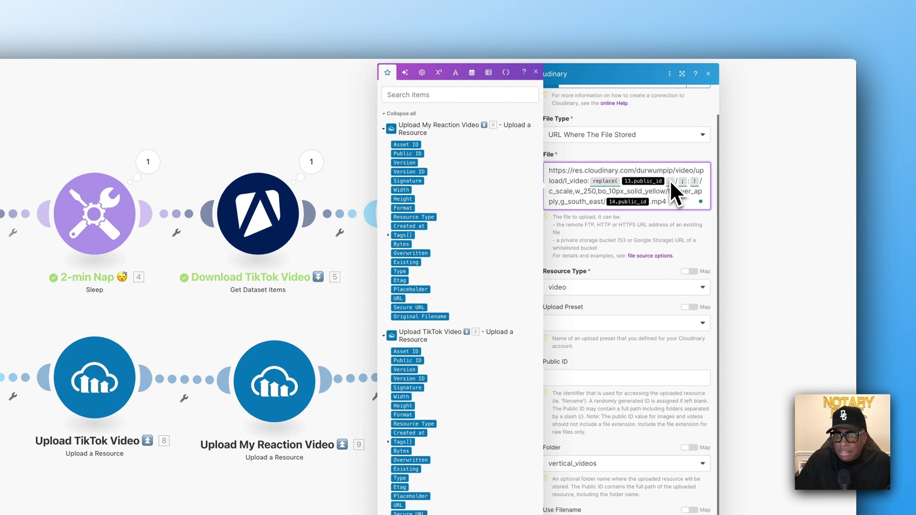
click(669, 180)
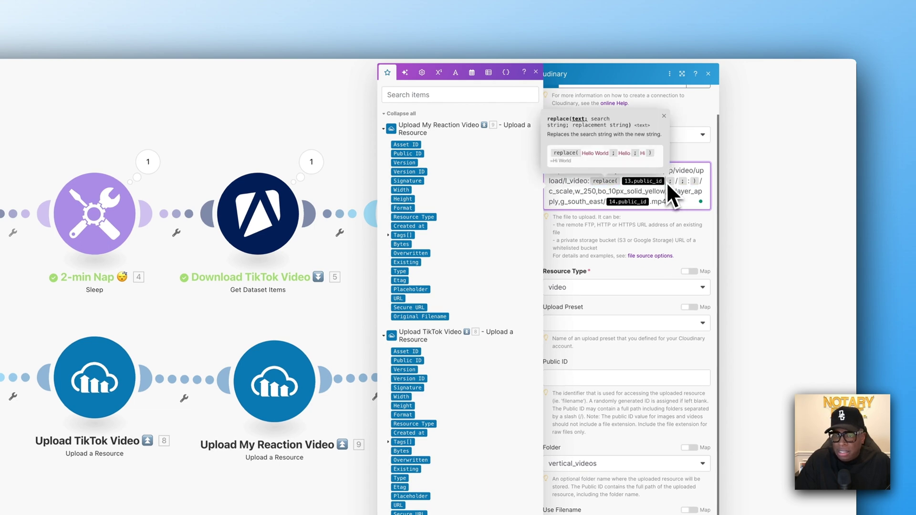
click(666, 182)
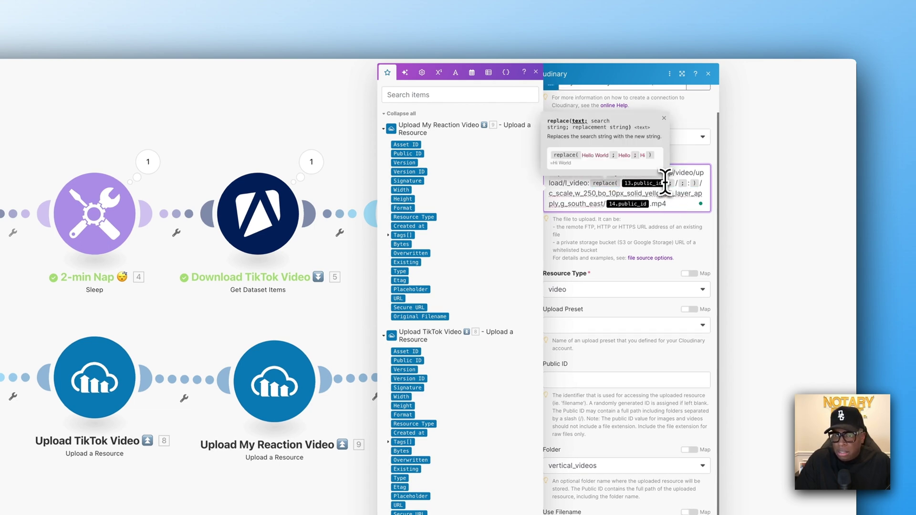
key(BackSpace)
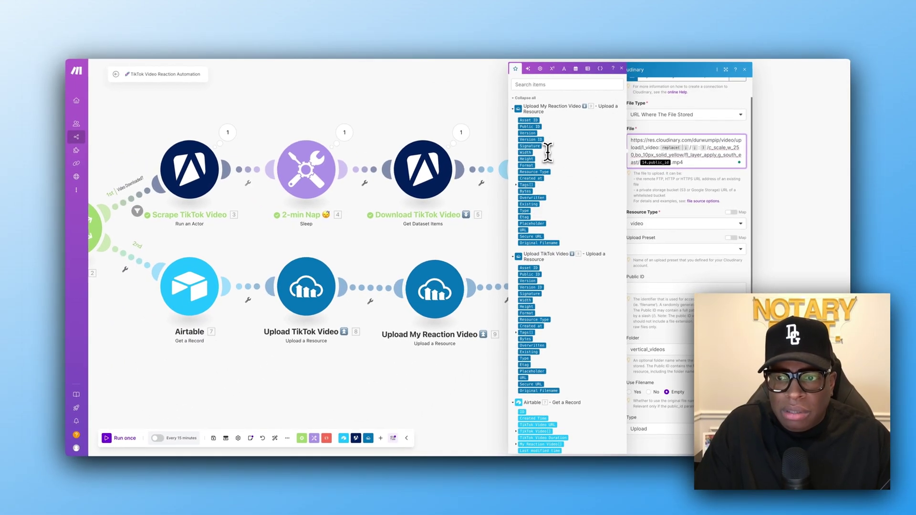
scroll(553, 258, down, 3)
scroll(553, 258, up, 3)
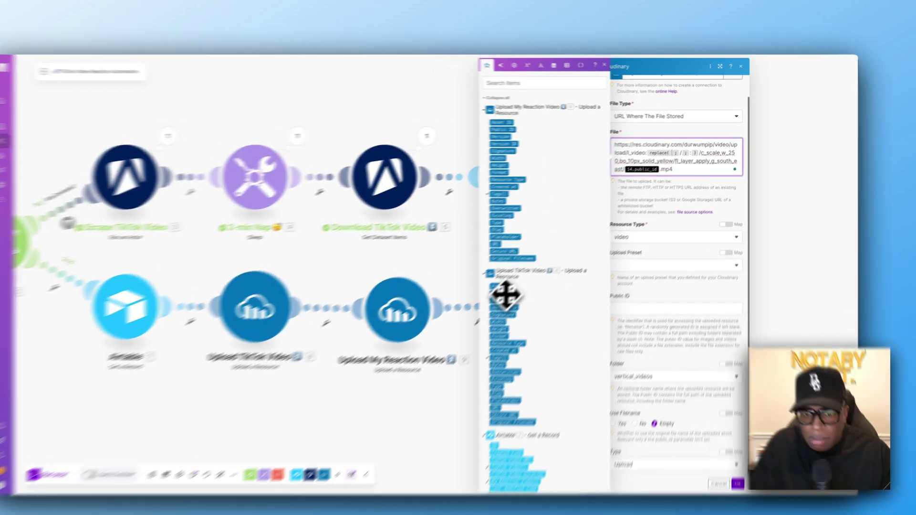
click(529, 274)
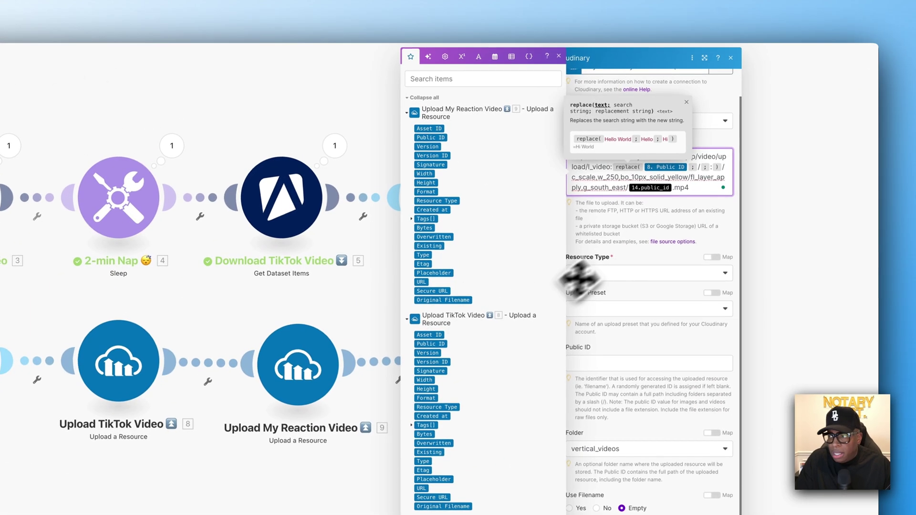
Replace the 14.public_id token before .mp4 with Asset ID from Upload My Reaction Video and save the Video Transformation module
click(675, 185)
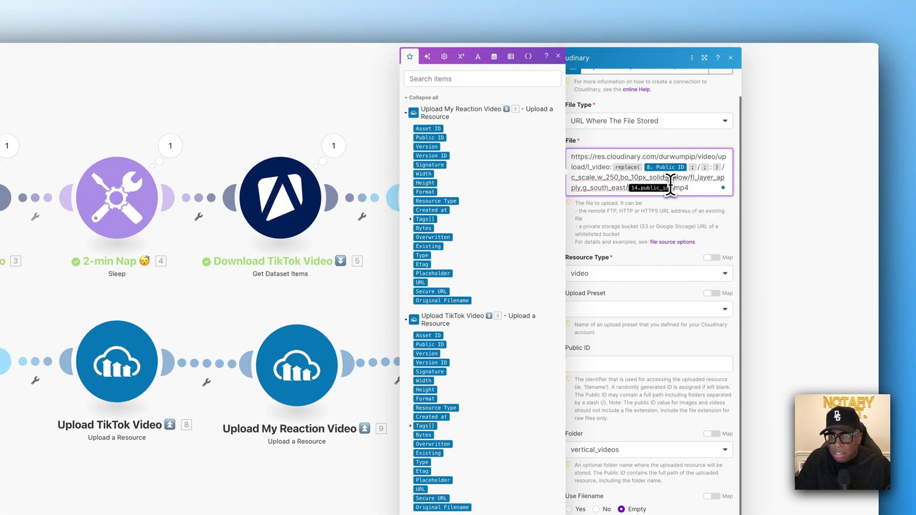
key(BackSpace)
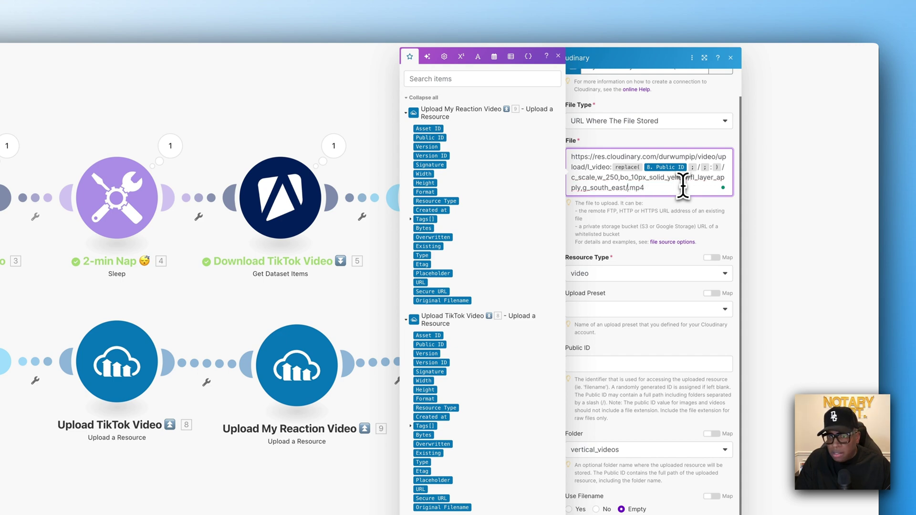
click(432, 128)
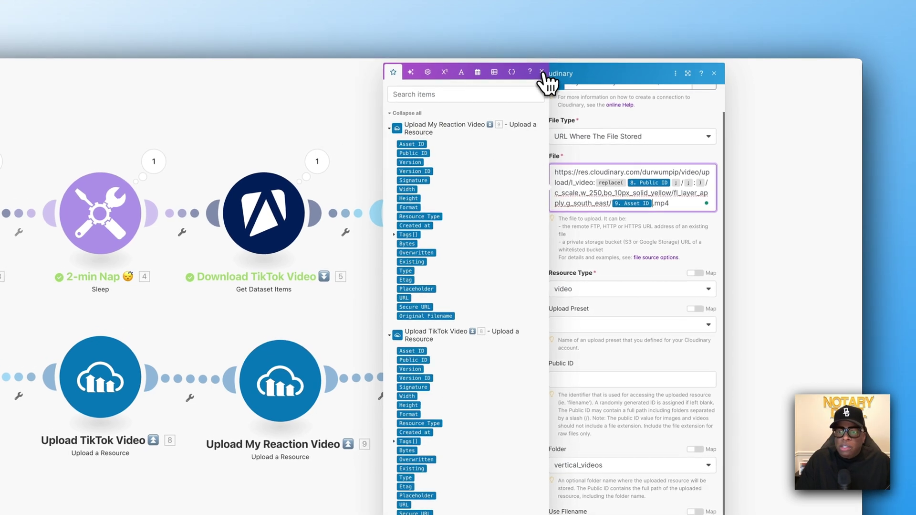
click(559, 56)
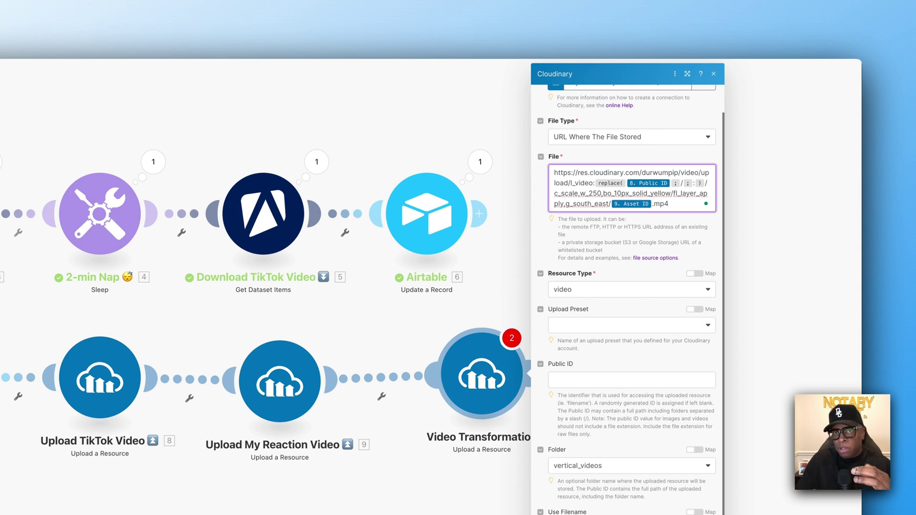
scroll(583, 205, down, 1)
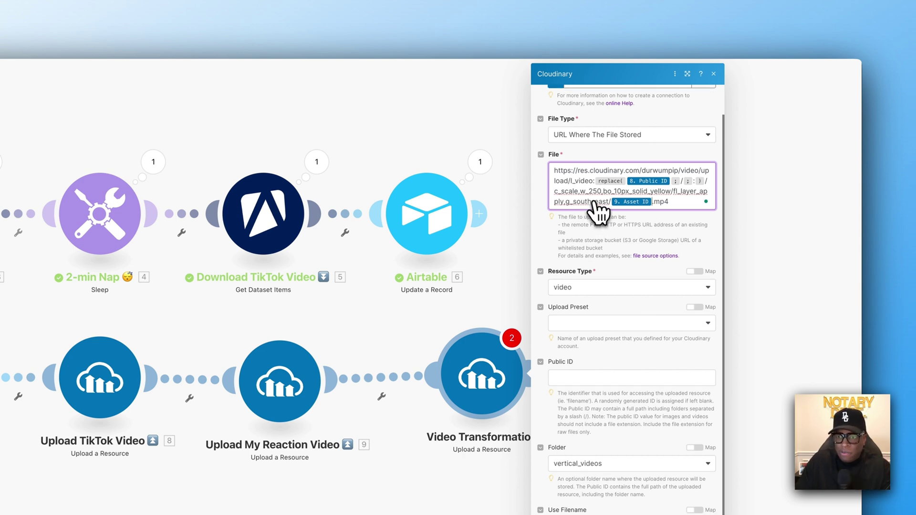
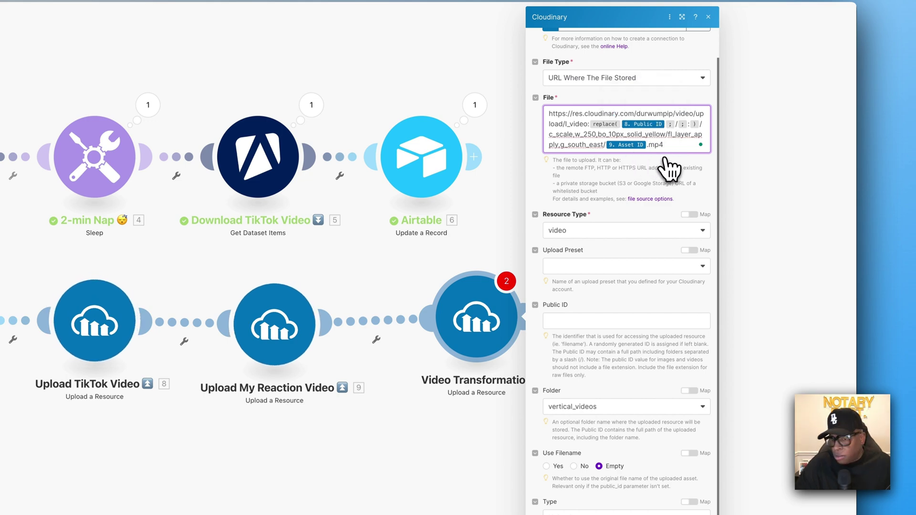
click(705, 446)
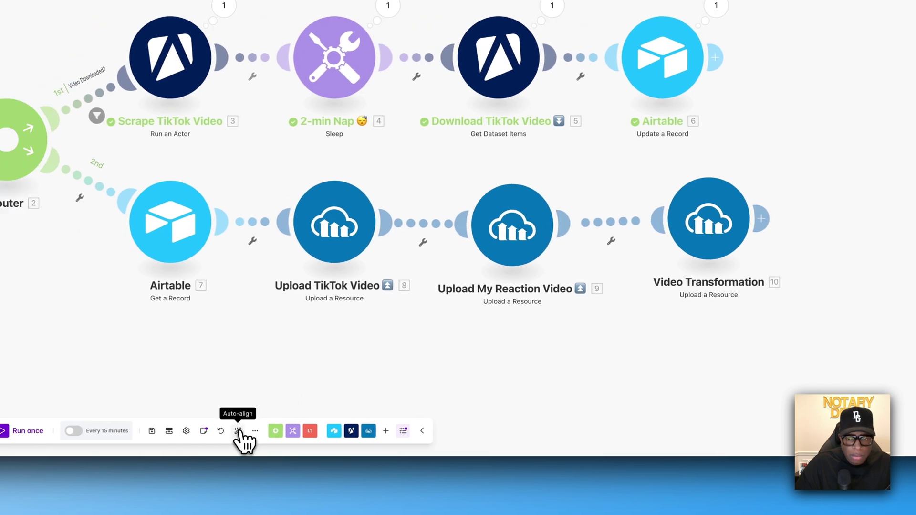
Auto-align the scenario's modules and start adding another module after Video Transformation
click(187, 431)
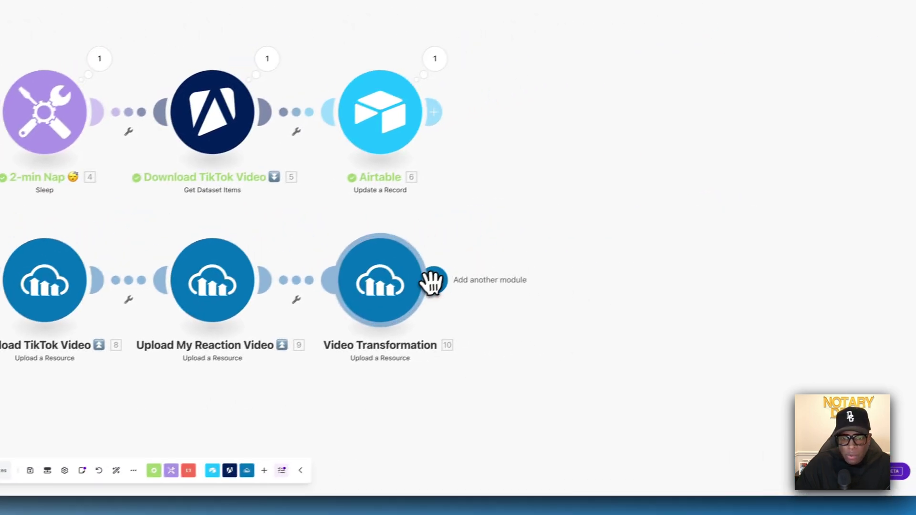
click(585, 240)
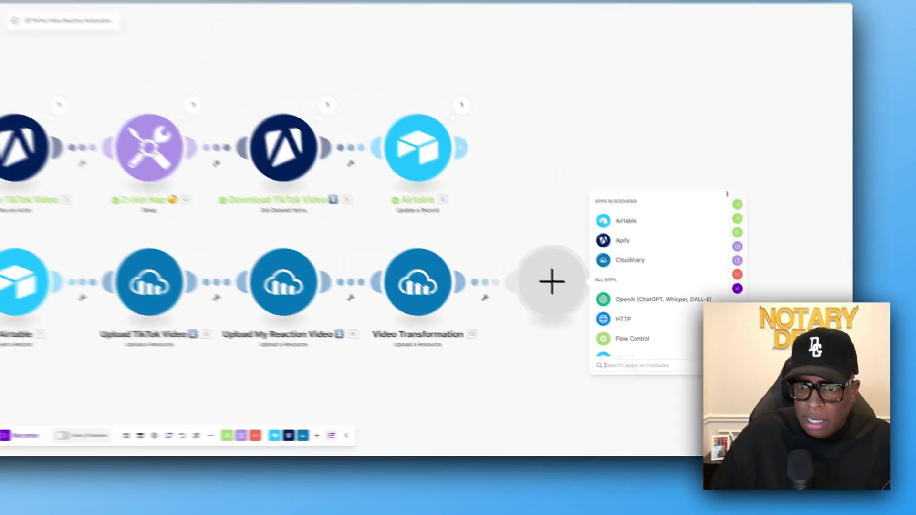
text(save)
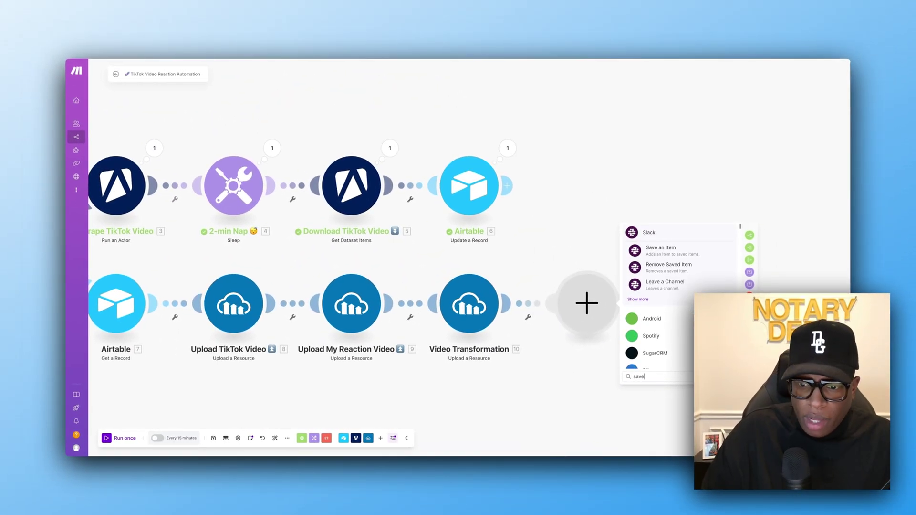
key(BackSpace)
key(BackSpace)
key(BackSpace)
key(BackSpace)
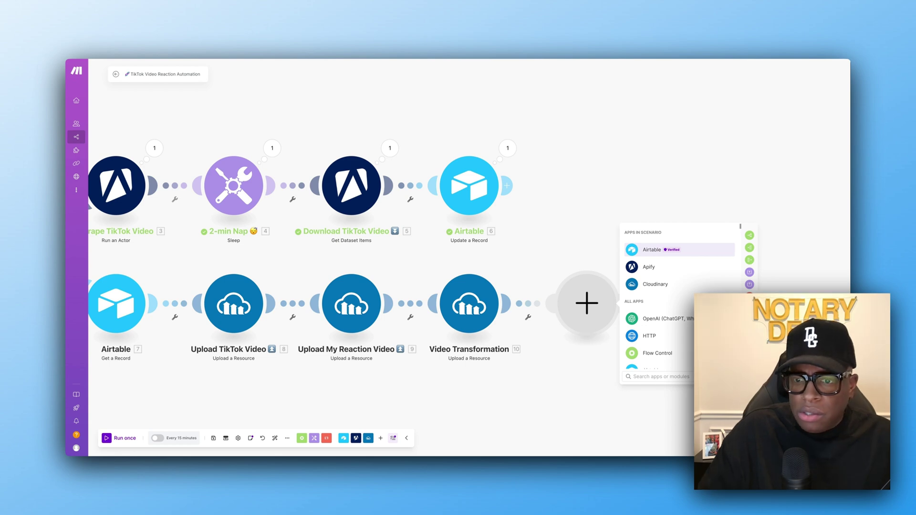
Find the Tools app and add its Set multiple variables action as the new module after Video Transformation
text(tools)
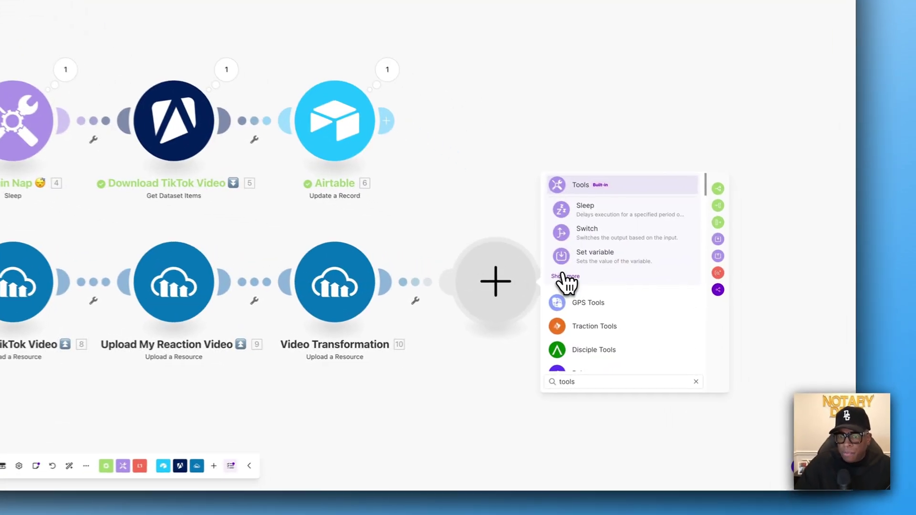
click(638, 299)
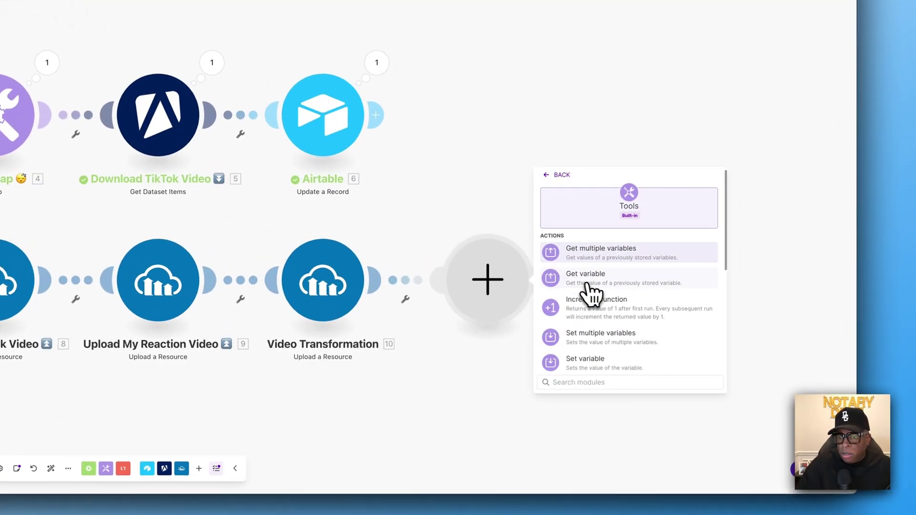
scroll(605, 319, down, 3)
click(605, 261)
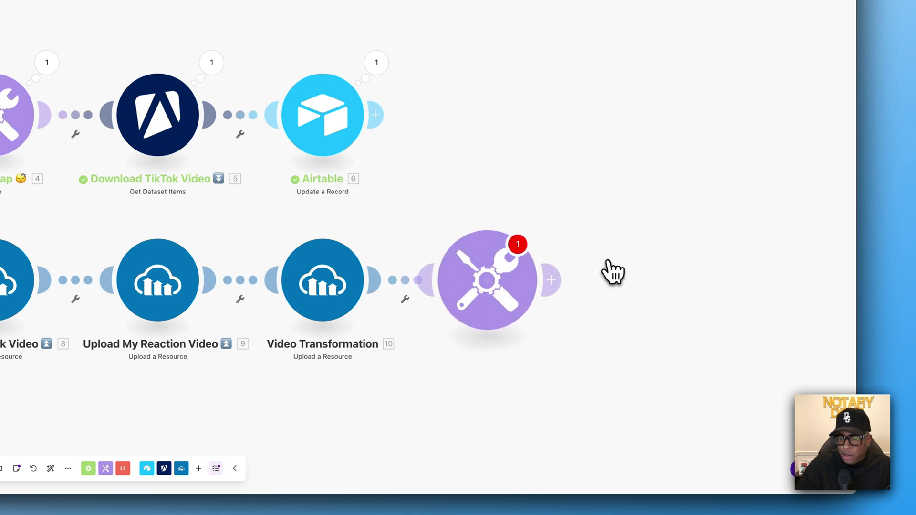
click(572, 287)
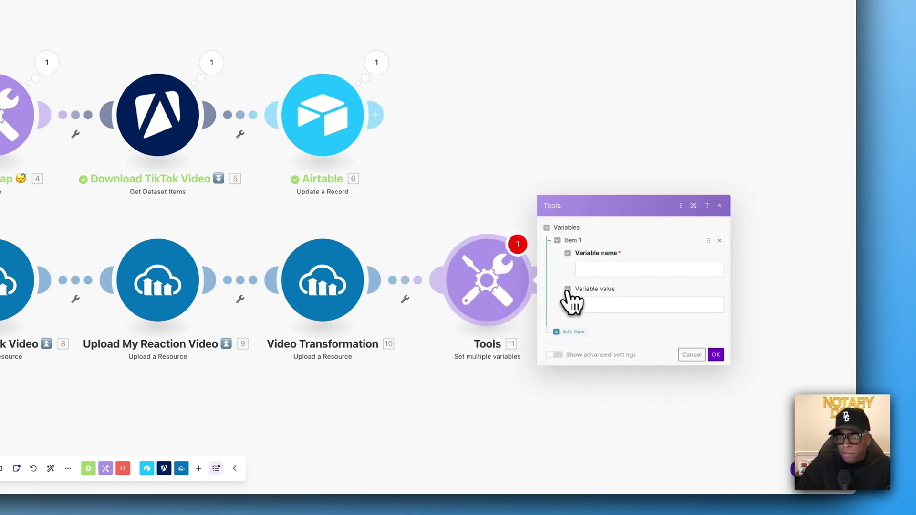
Name the first variable Tiktok_Video_piblic_ID and map its value to Public ID from Upload TikTok Video
click(591, 273)
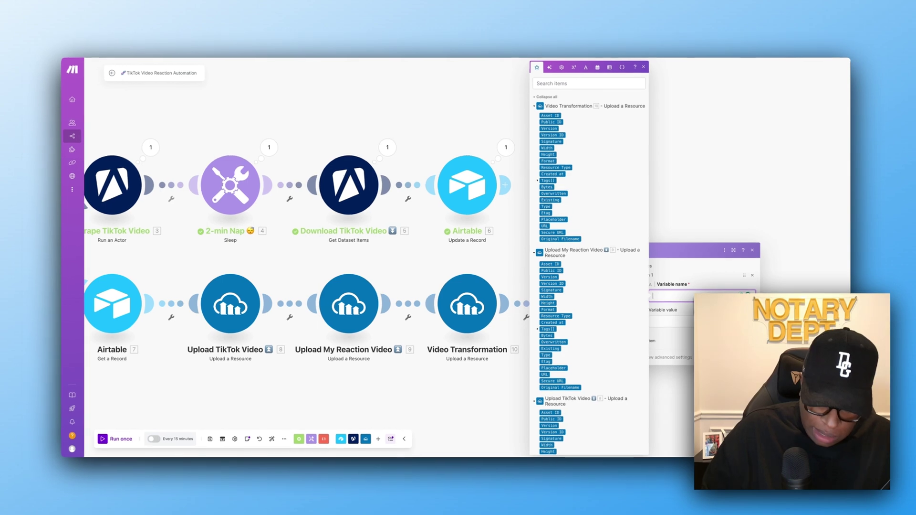
text(Ti)
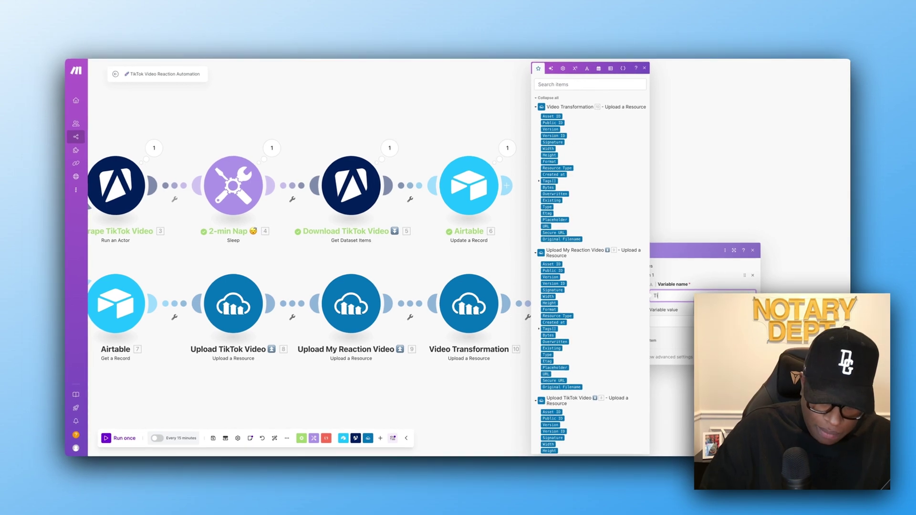
text(ktok_)
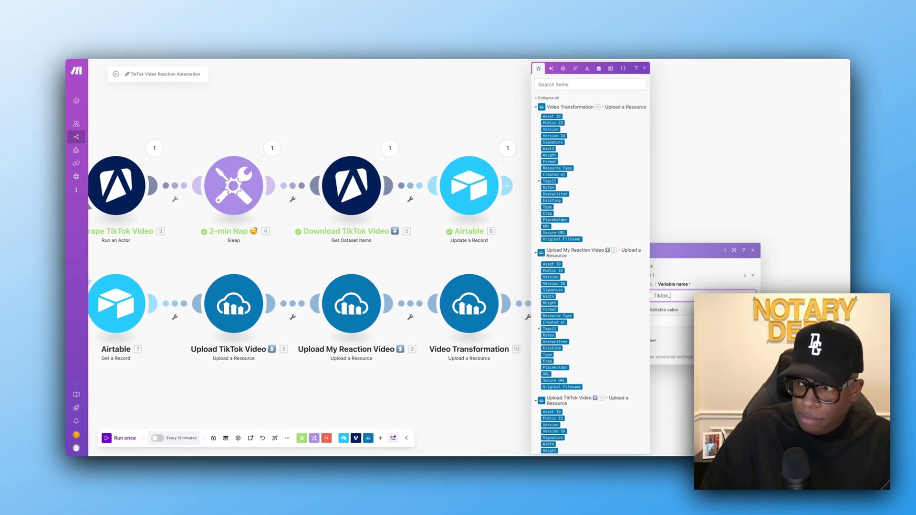
text(Video_publ)
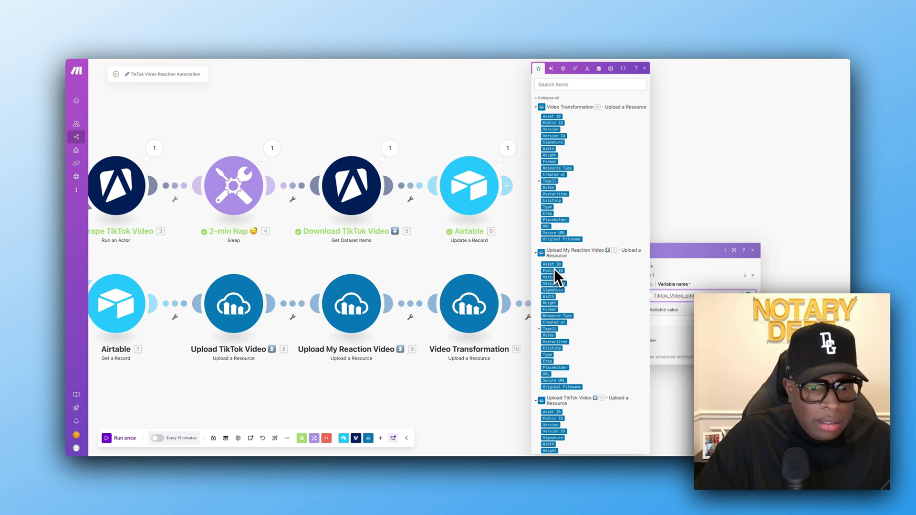
scroll(611, 267, down, 5)
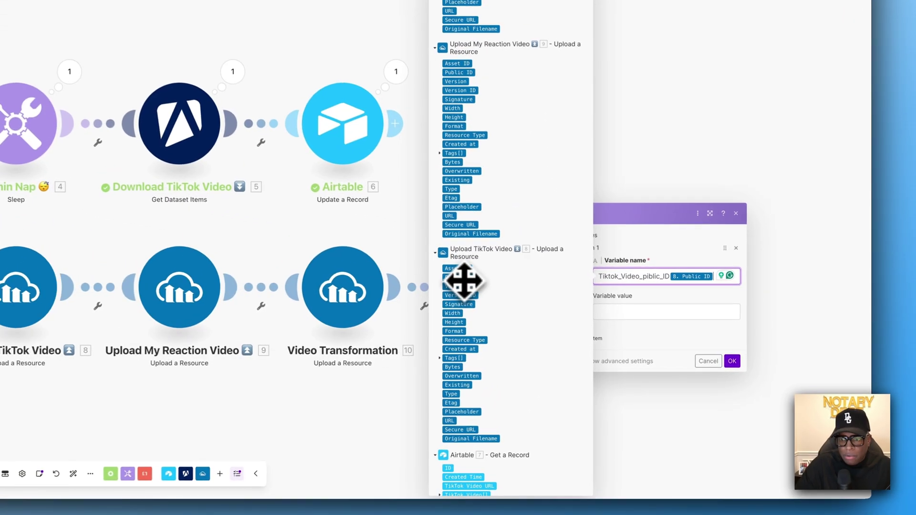
click(609, 309)
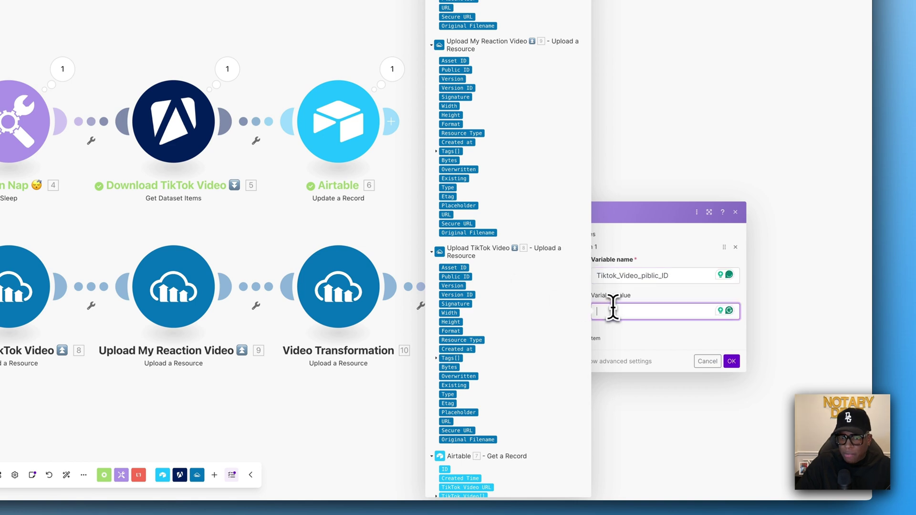
click(462, 276)
click(619, 335)
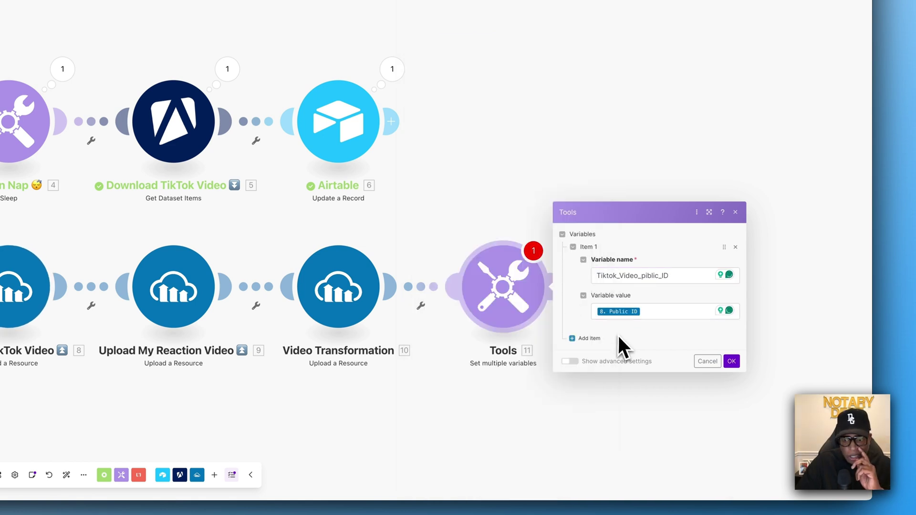
Add a second variable item and correct the first variable's name to Tiktok_Video_public_ID
click(573, 338)
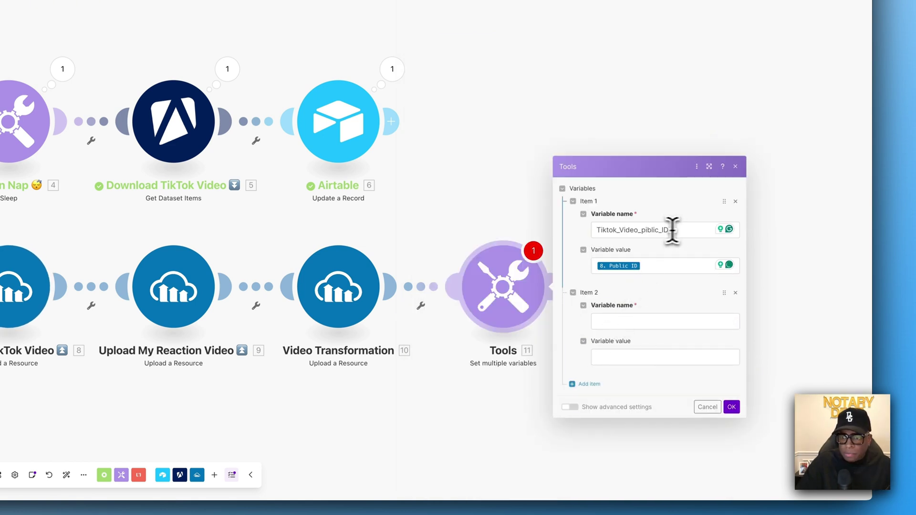
click(647, 230)
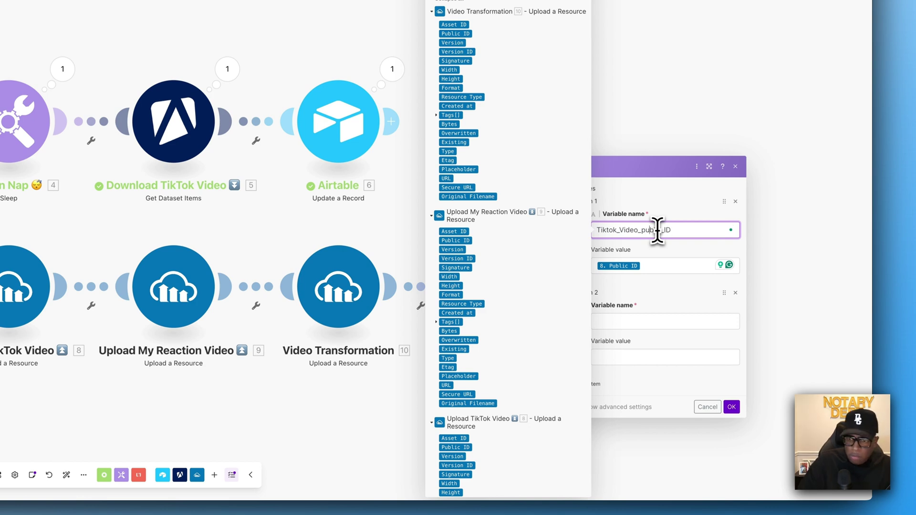
text(ID)
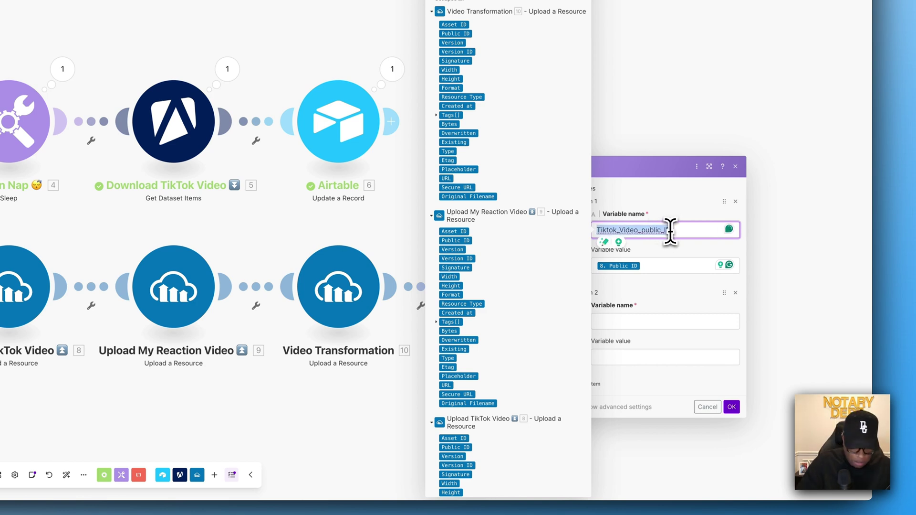
Name the second variable My_Reaction_public_ID, map its value to Public ID from Upload My Reaction Video, and save the module
click(611, 321)
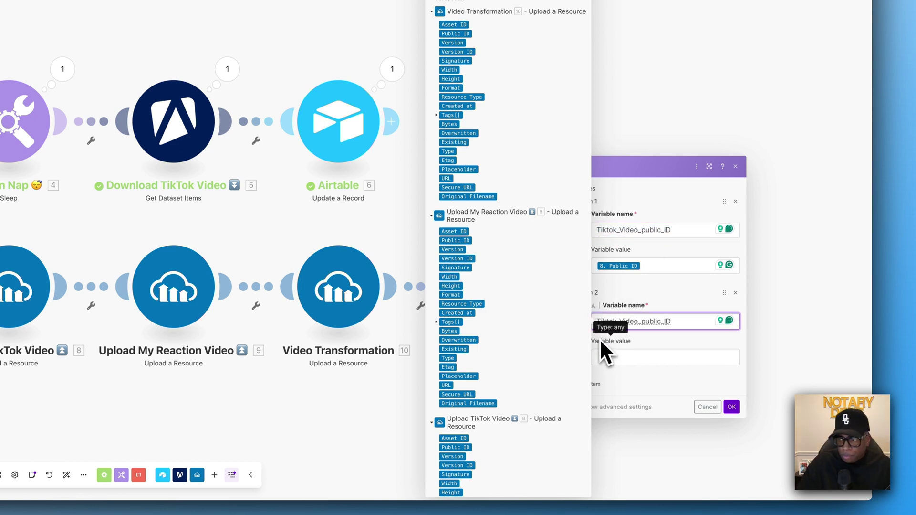
drag(614, 321, 585, 321)
text(My_Re)
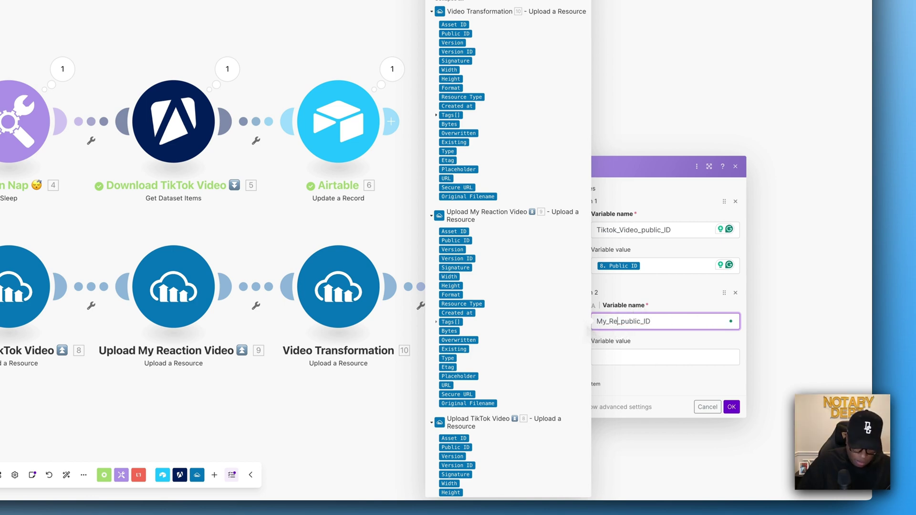
text(action)
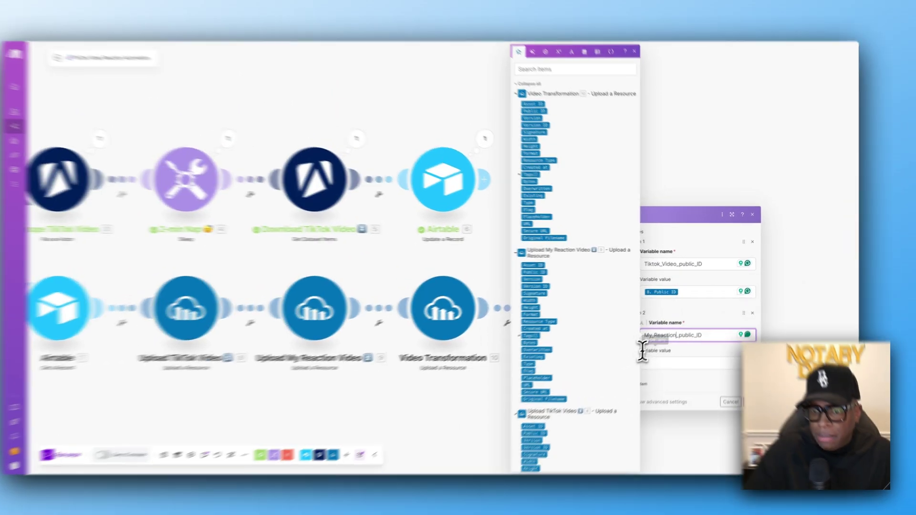
click(664, 352)
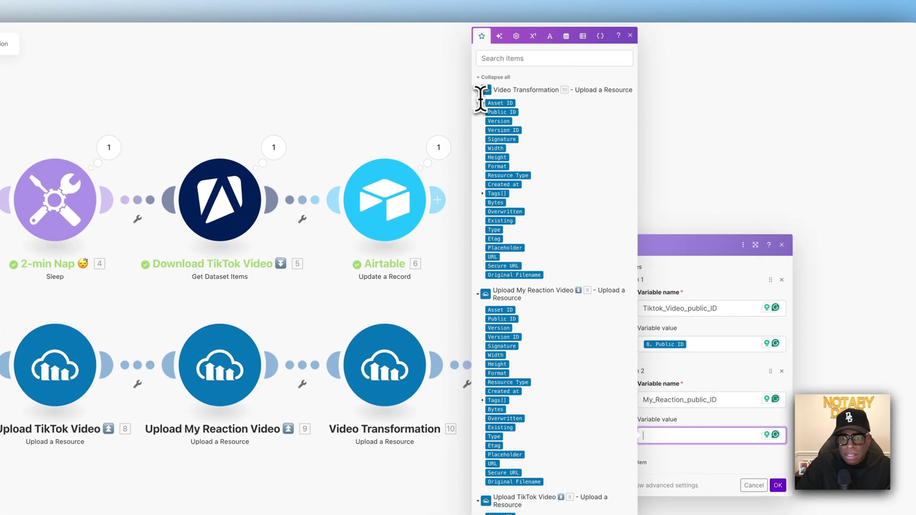
click(502, 323)
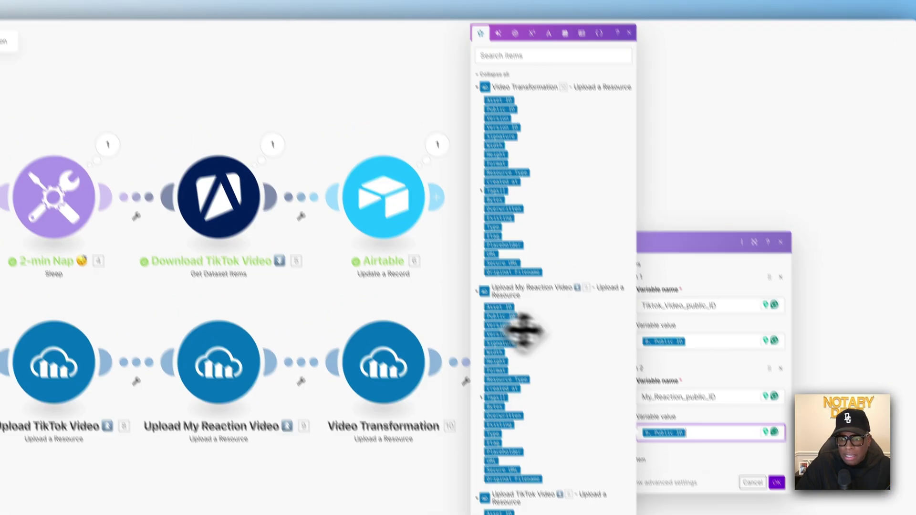
click(779, 487)
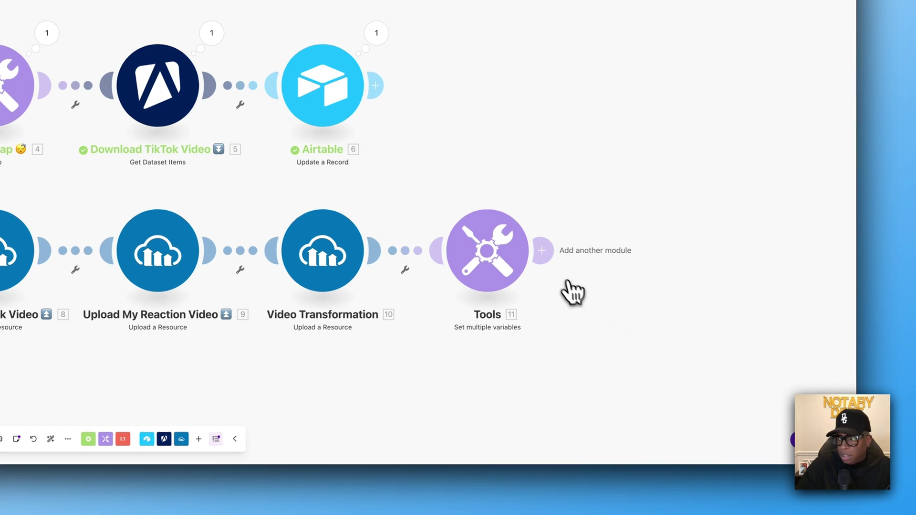
Rename the Set multiple variables module as Save Public 🆔's, using the ID emoji
right_click(494, 258)
click(559, 306)
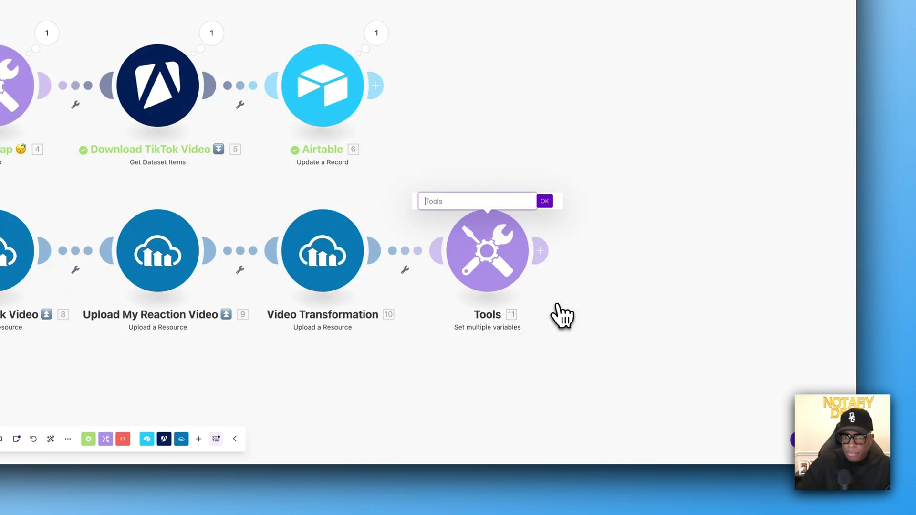
text(Save Public ID)
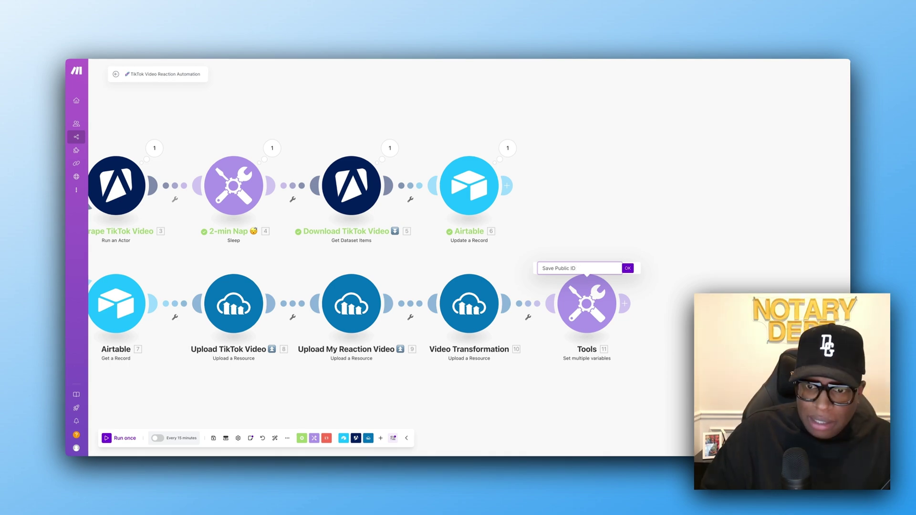
key(BackSpace)
key(BackSpace)
right_click(584, 267)
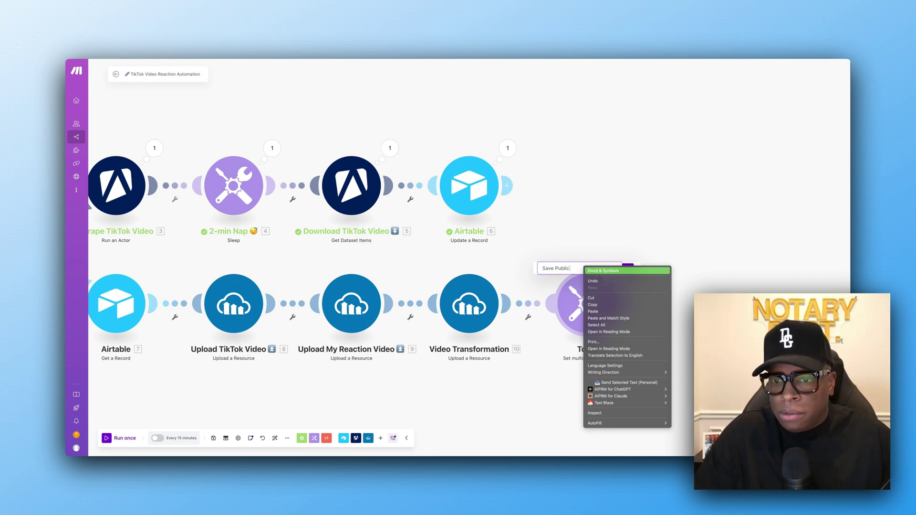
click(598, 272)
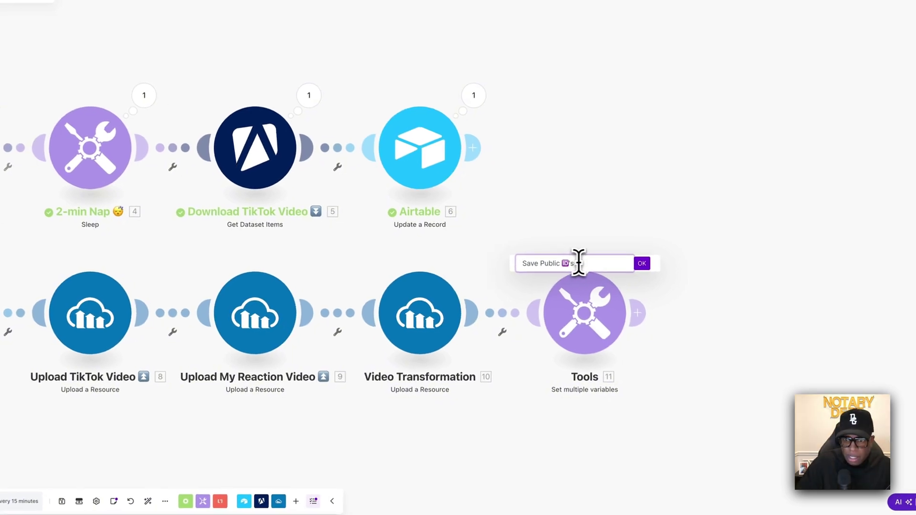
click(645, 263)
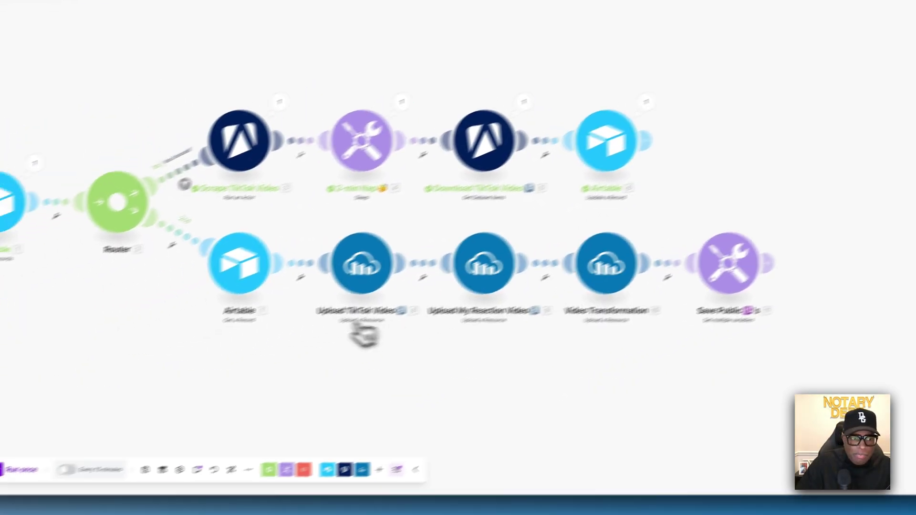
Add a third route to the Router with the Tools app's Get multiple variables action, auto-aligning the scenario's modules
click(117, 201)
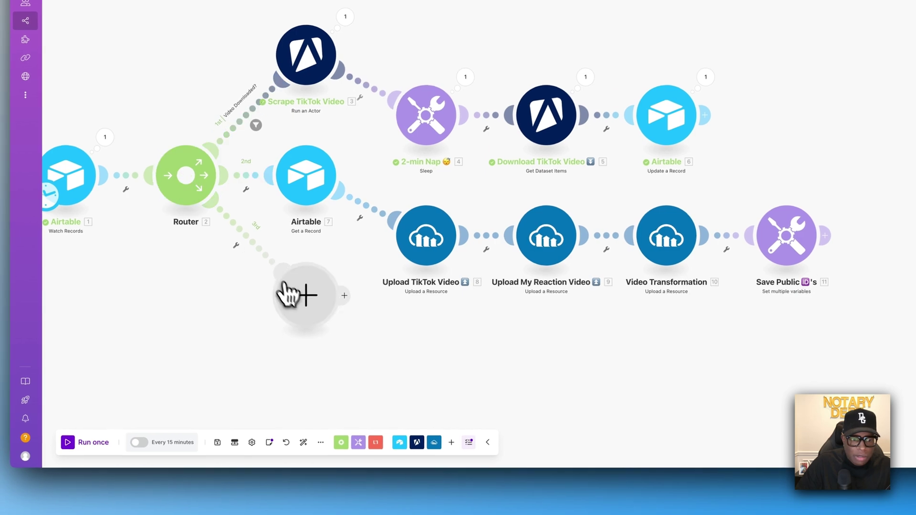
click(306, 442)
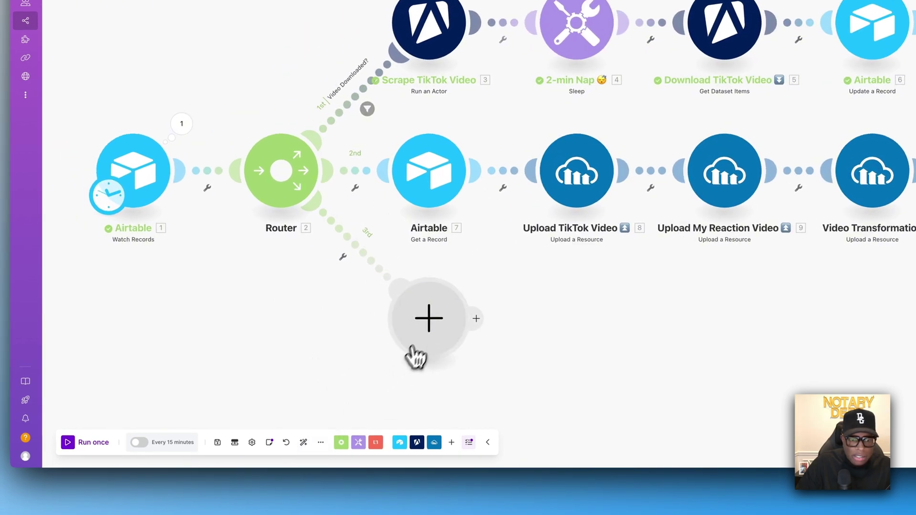
click(427, 328)
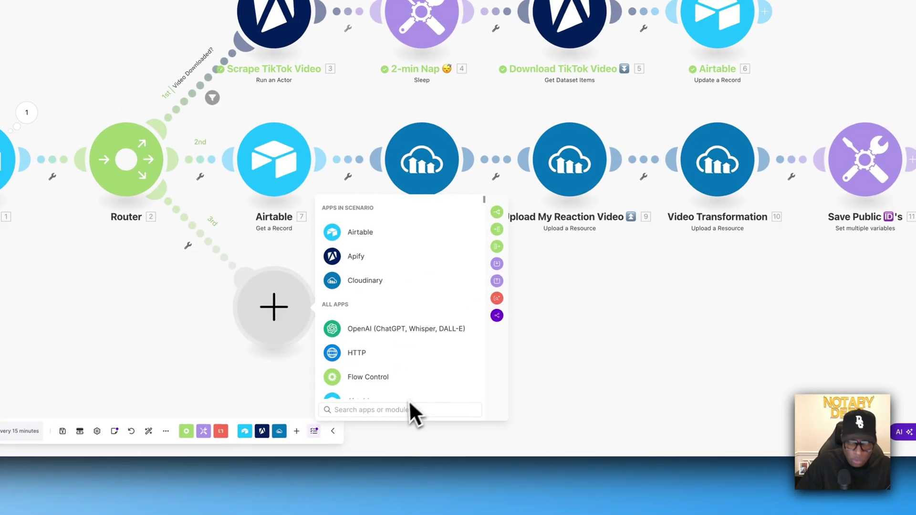
click(559, 416)
text(tools)
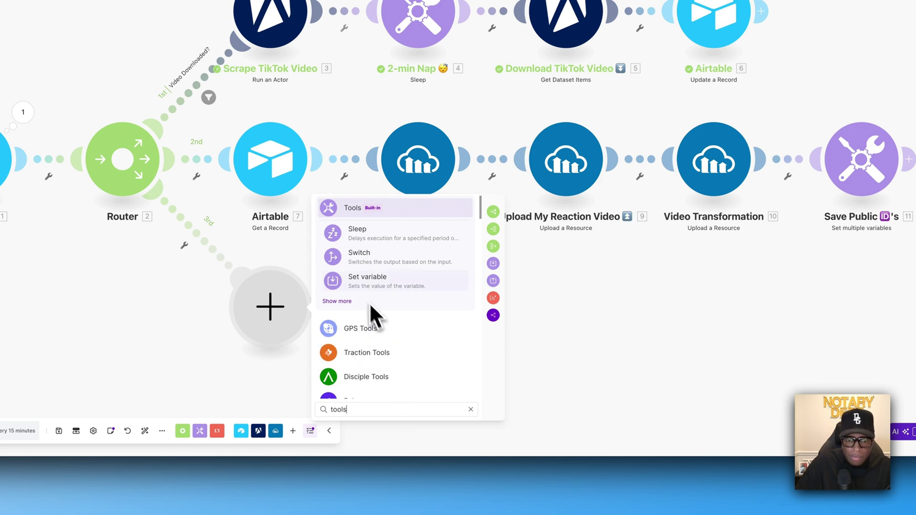
click(337, 302)
scroll(376, 305, down, 1)
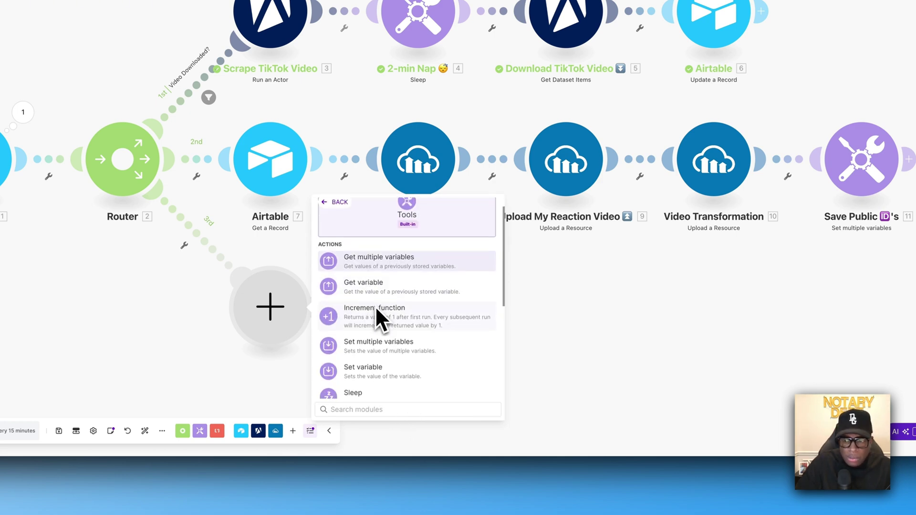
click(400, 266)
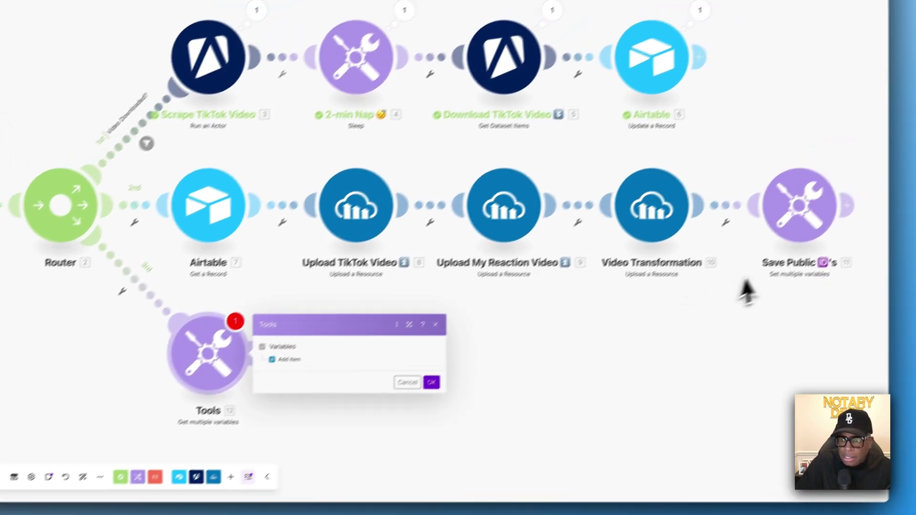
Copy the variable name Tiktok_Video_public_ID from Save Public 🆔's into the Get multiple variables module as its first variable
click(850, 192)
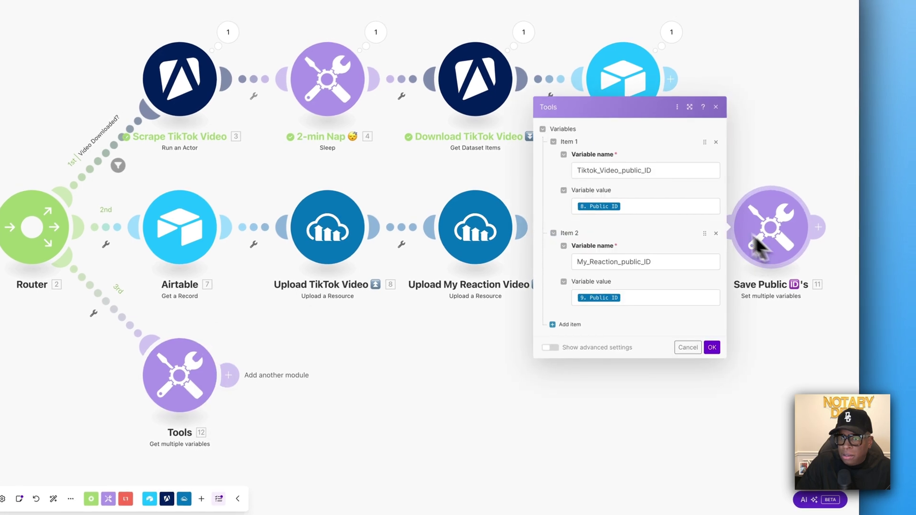
double_click(668, 172)
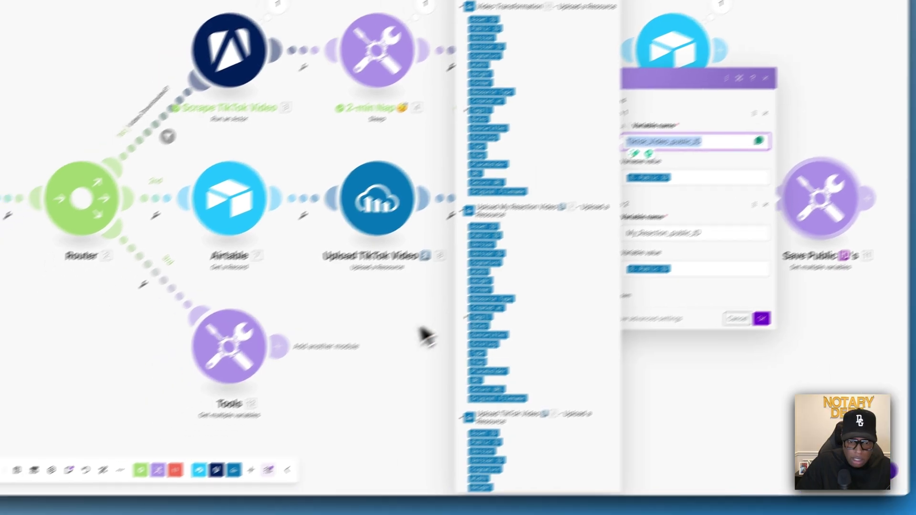
click(370, 361)
click(198, 391)
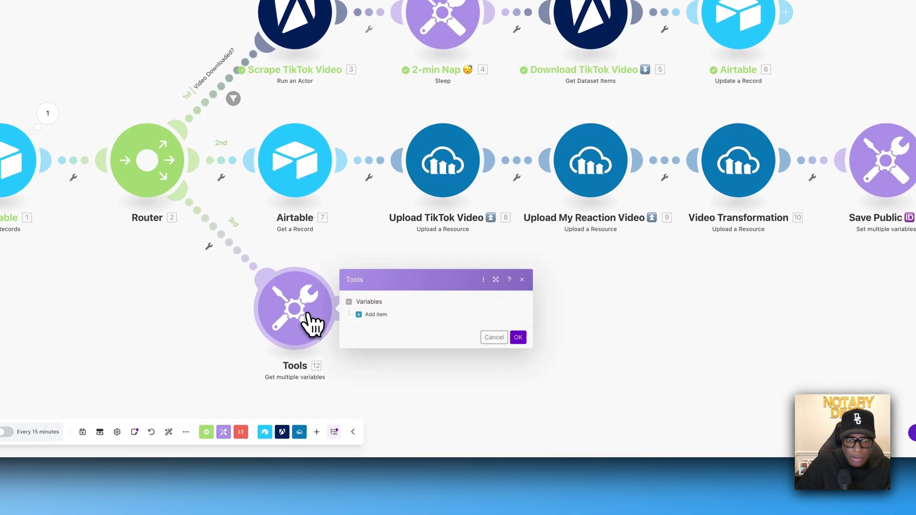
click(361, 314)
click(386, 311)
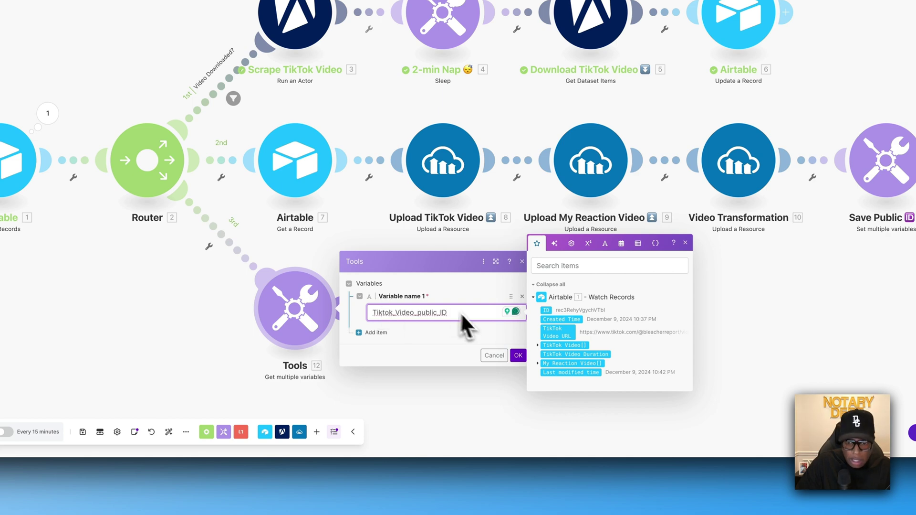
click(519, 354)
Copy the variable name My_Reaction_public_ID from Save Public 🆔's into the Get multiple variables module as its second variable
click(900, 182)
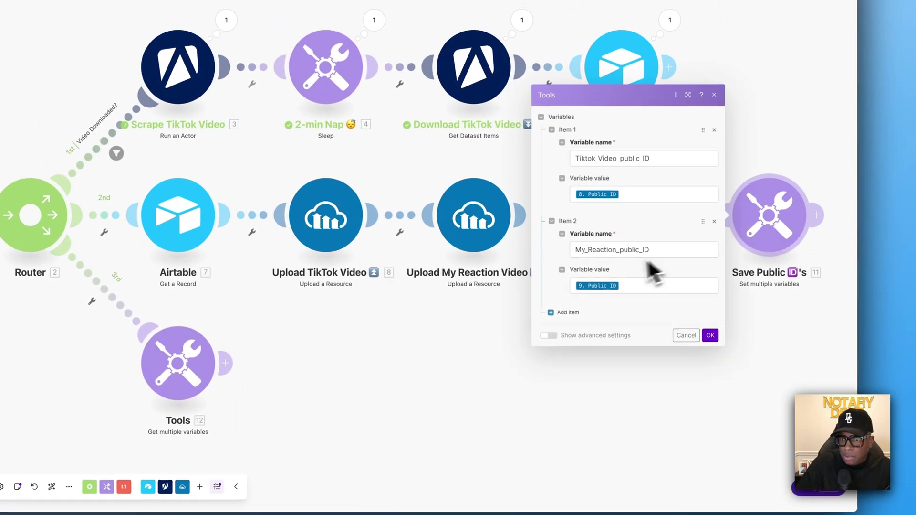
double_click(644, 250)
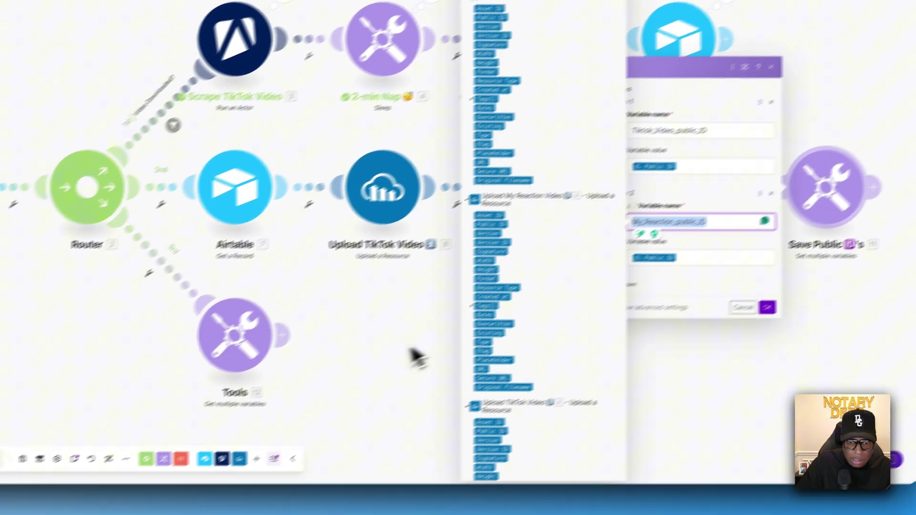
click(357, 391)
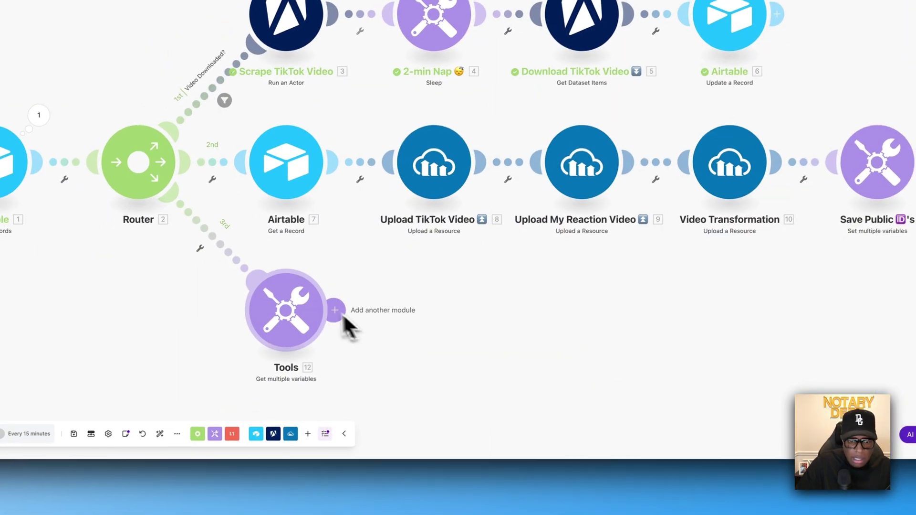
click(197, 367)
click(356, 331)
click(388, 329)
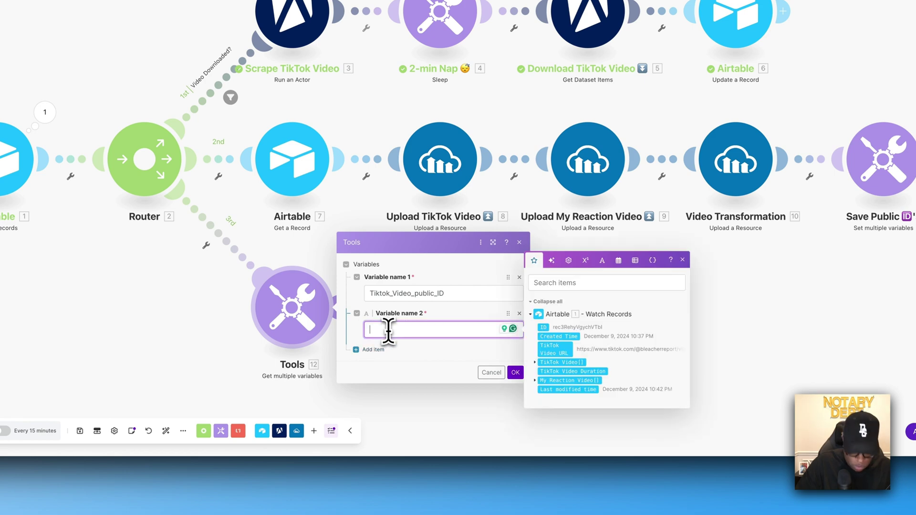
click(513, 375)
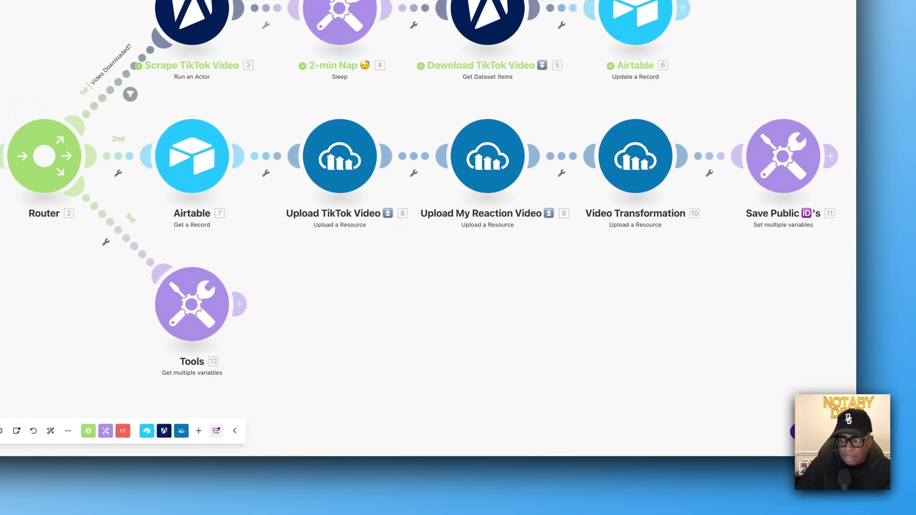
Add Cloudinary's Delete a Resource action as the module after Get multiple variables
click(239, 304)
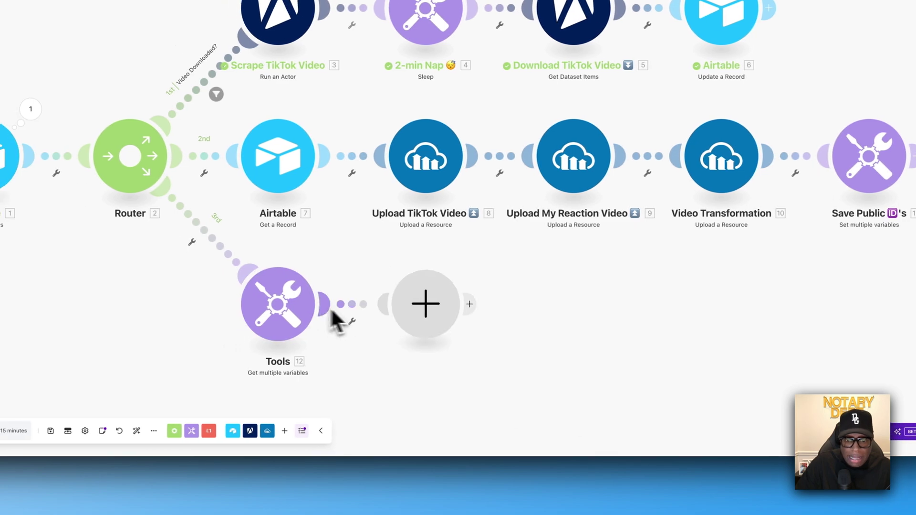
click(418, 320)
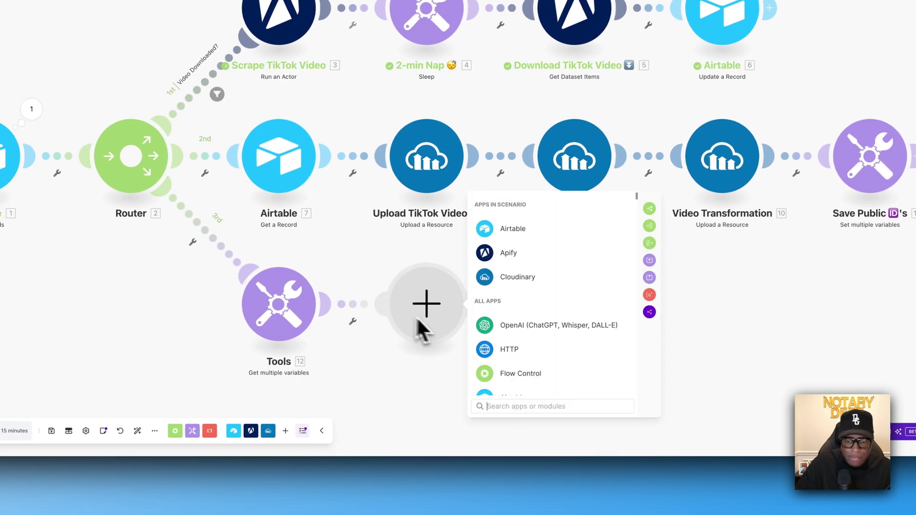
click(510, 280)
click(517, 388)
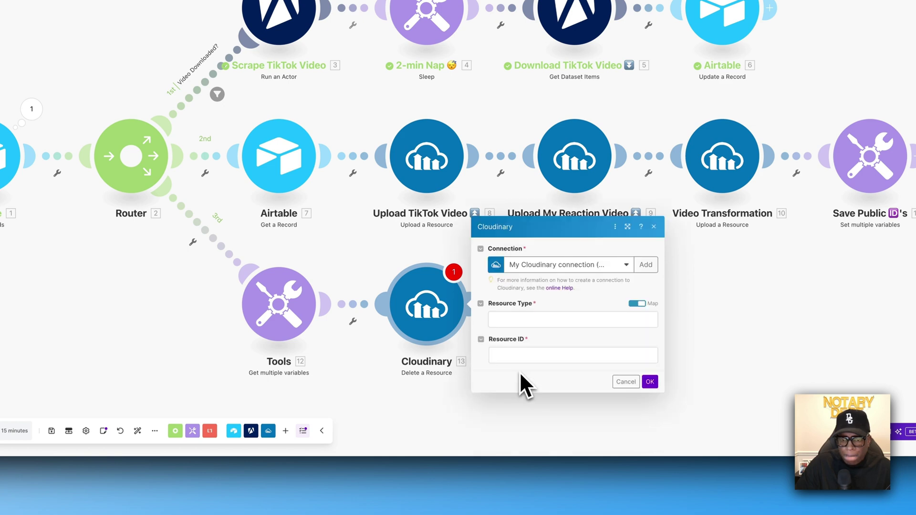
Set the Delete a Resource module's resource type to video and map its resource ID to Tiktok_Video_public_ID
click(517, 319)
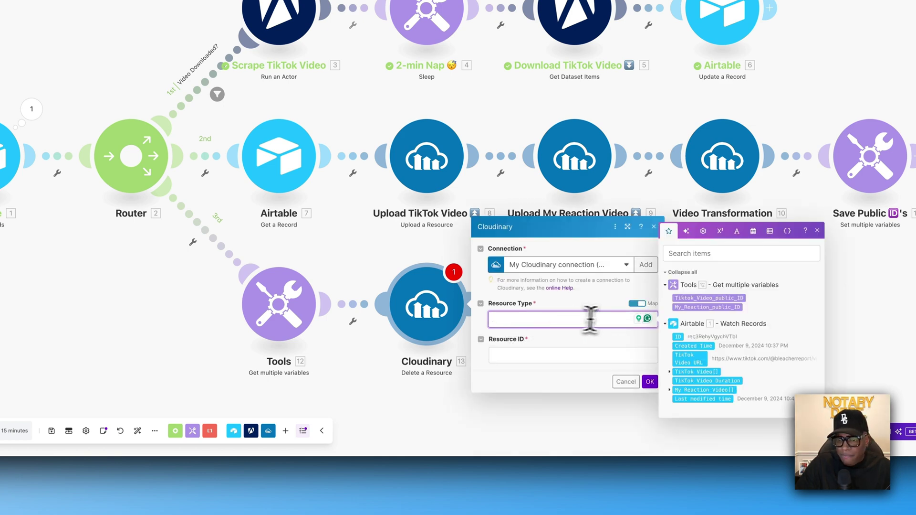
click(636, 303)
click(615, 339)
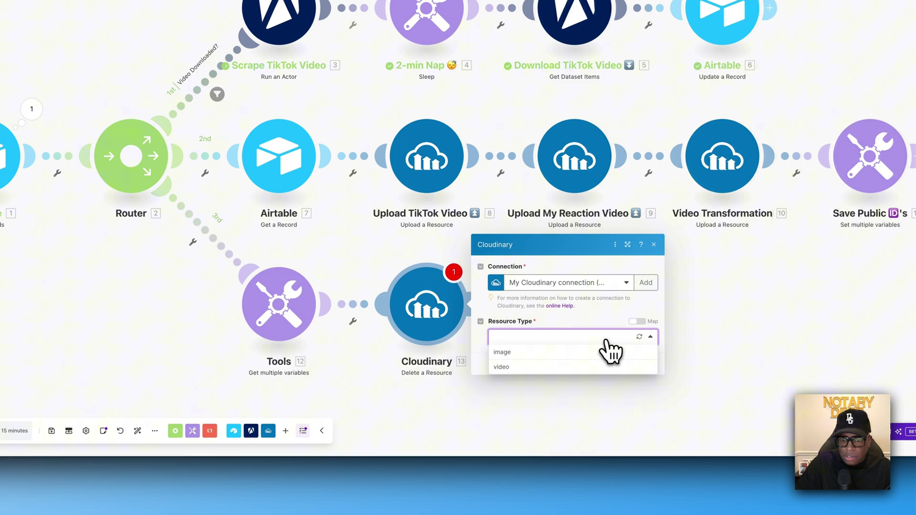
click(501, 367)
click(519, 355)
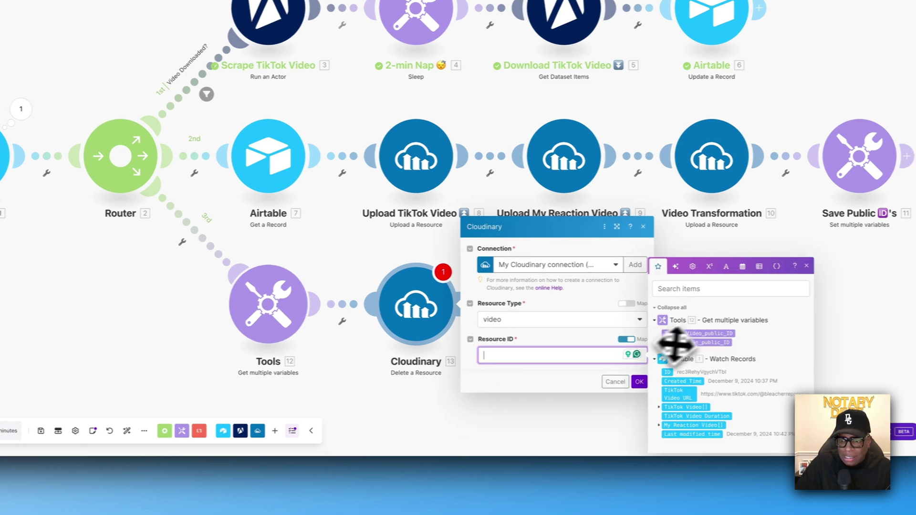
click(687, 334)
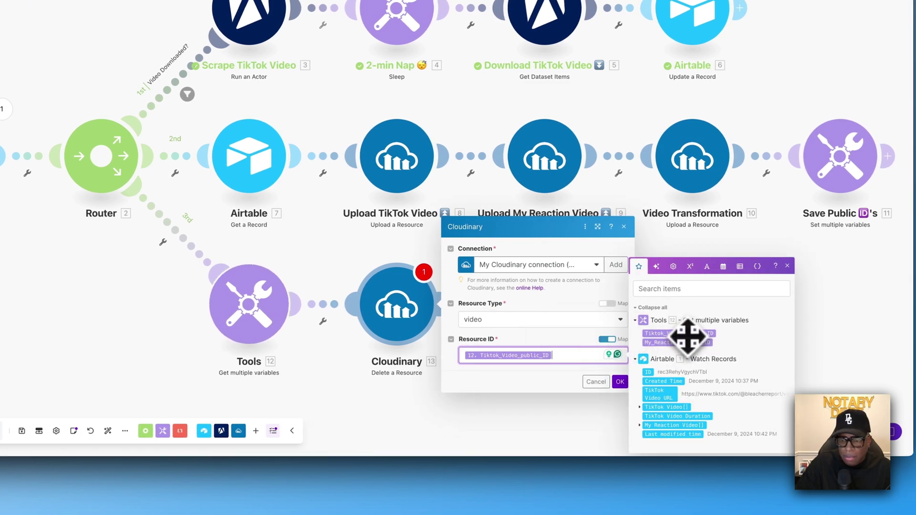
click(620, 382)
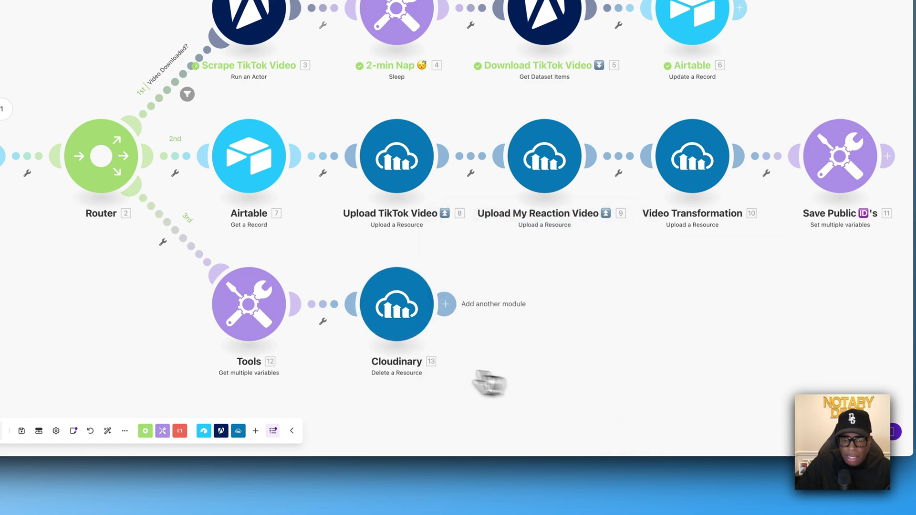
Rename the Cloudinary Delete a Resource module as Delete Tiktok Video
right_click(397, 334)
click(426, 382)
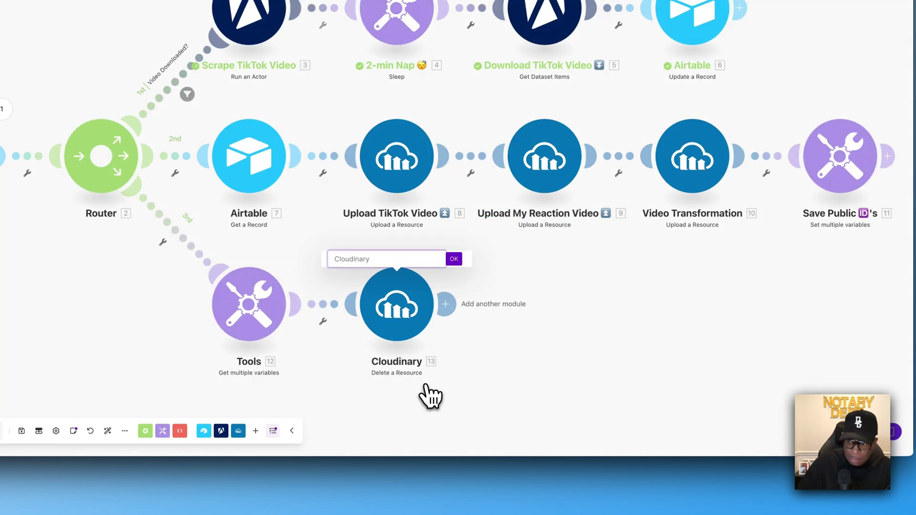
text(Delete Tik)
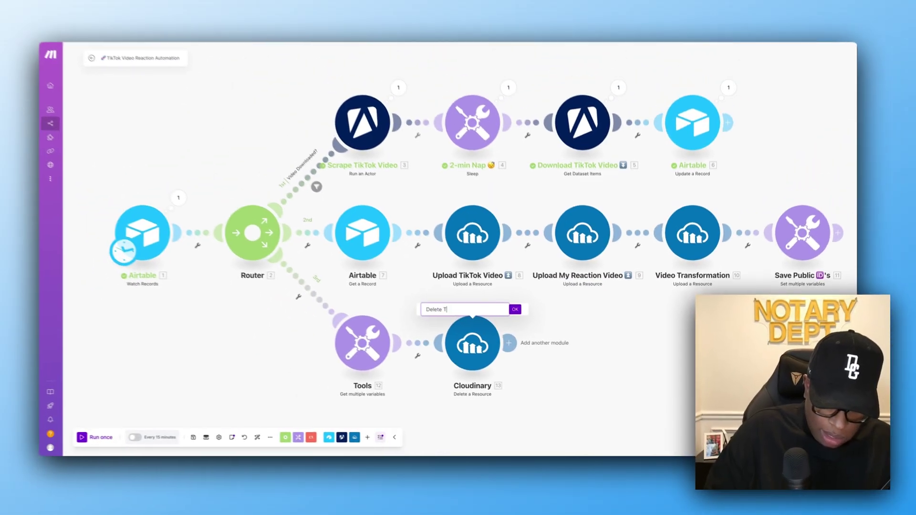
text(tok)
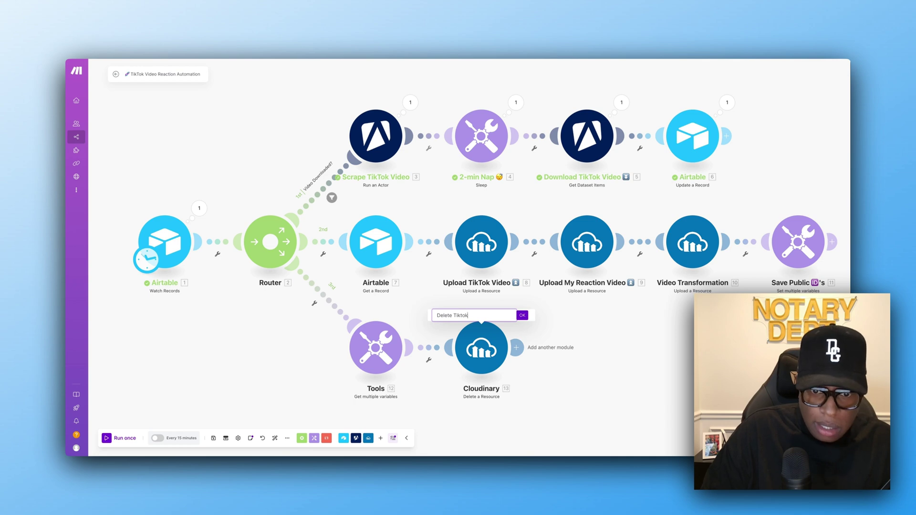
text( Video)
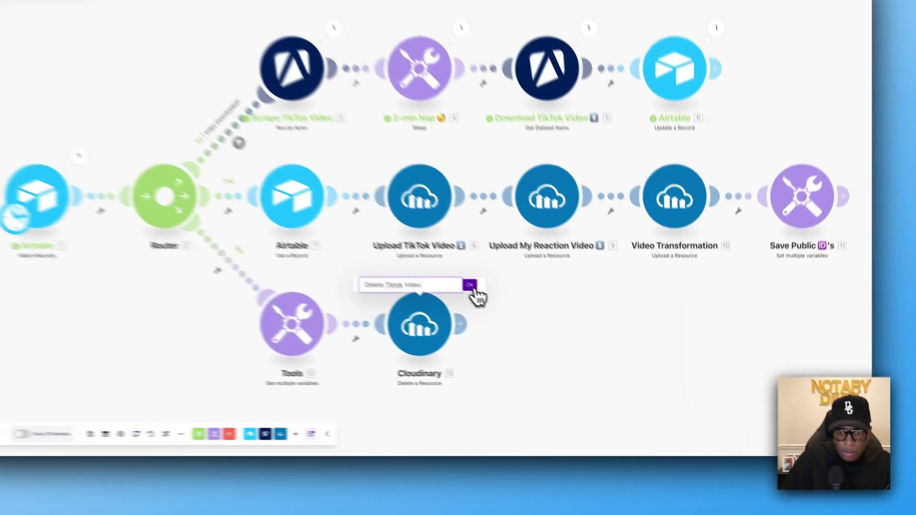
click(522, 315)
Clone the Delete Tiktok Video module as the following module and map the clone's resource ID to My_Reaction_public_ID instead
right_click(403, 310)
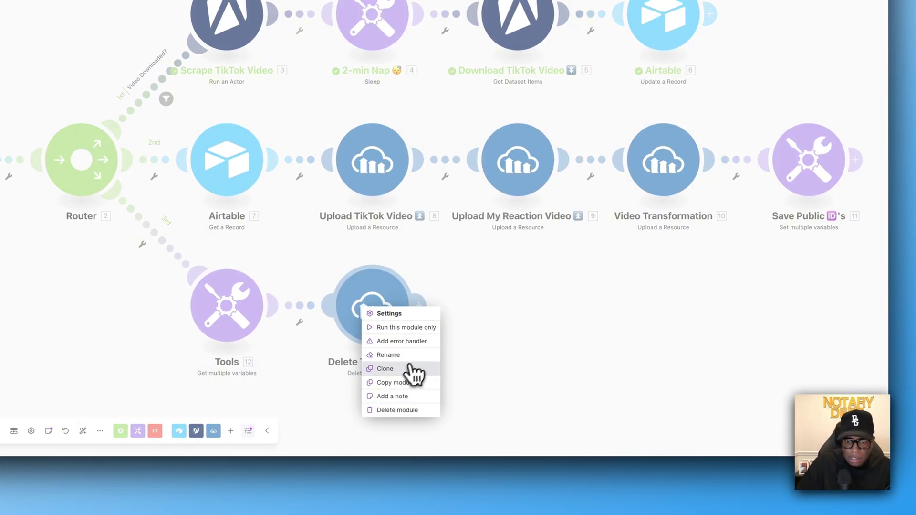
click(412, 369)
click(536, 325)
click(531, 319)
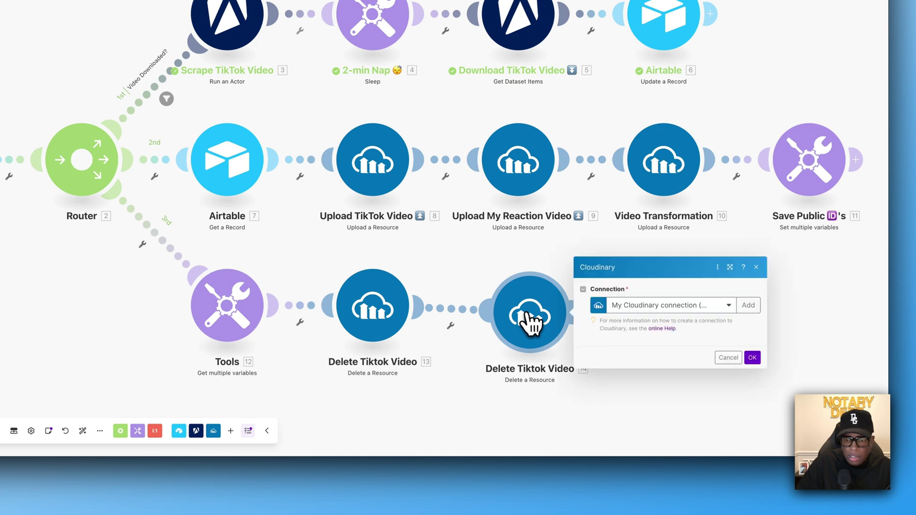
click(703, 364)
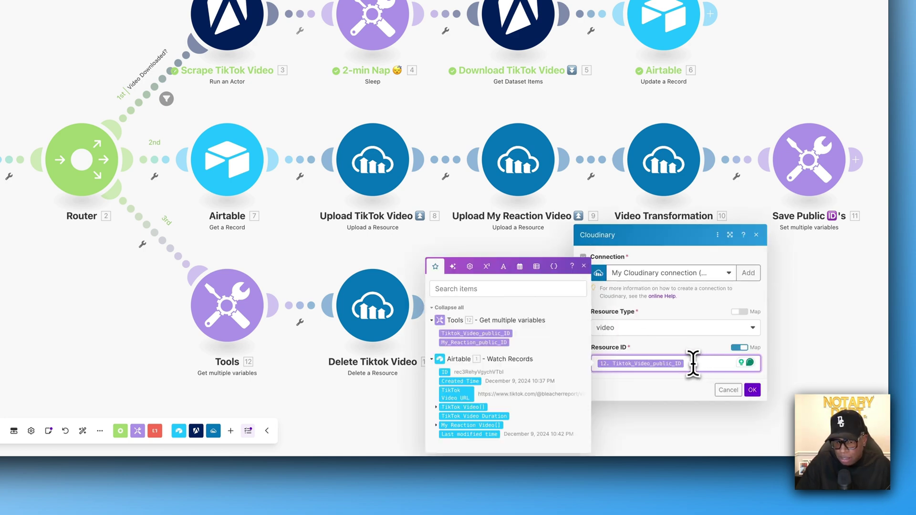
drag(463, 344, 714, 370)
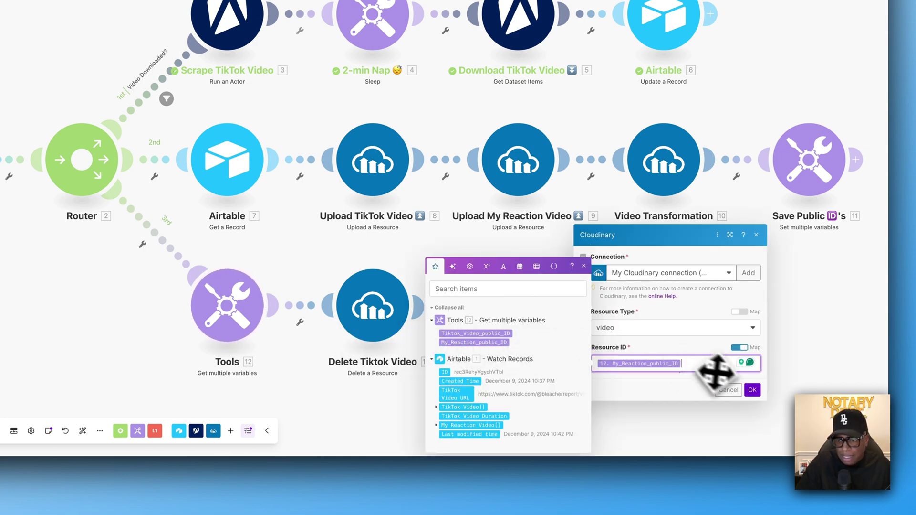
click(733, 390)
Rename the cloned module as Delete My Reaction Video and auto-align the scenario's modules
right_click(496, 317)
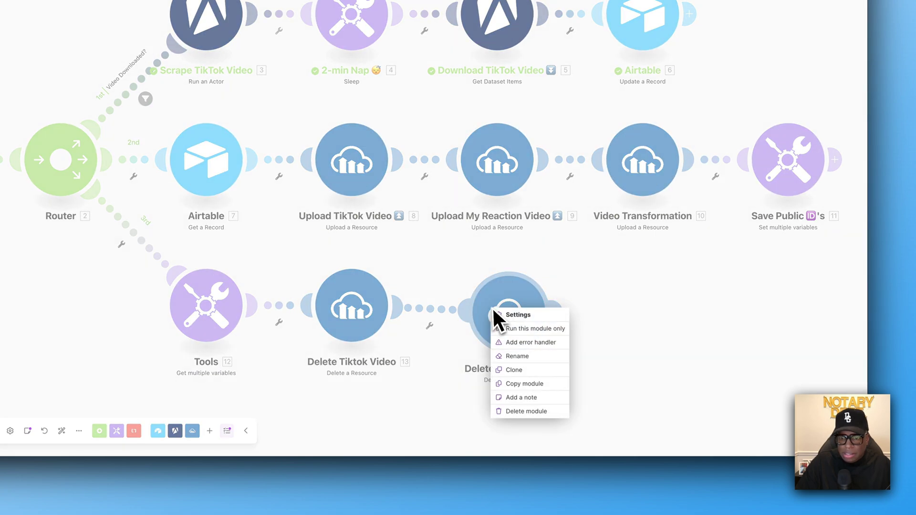
click(538, 353)
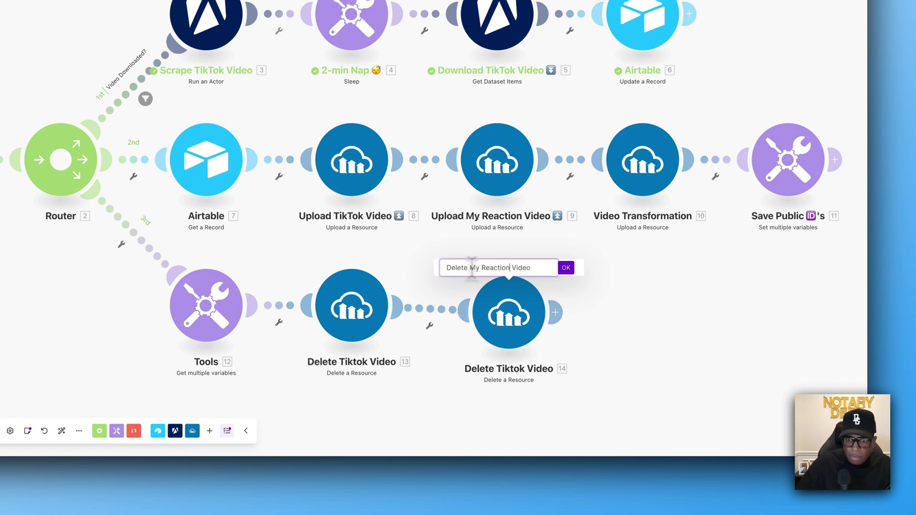
click(567, 268)
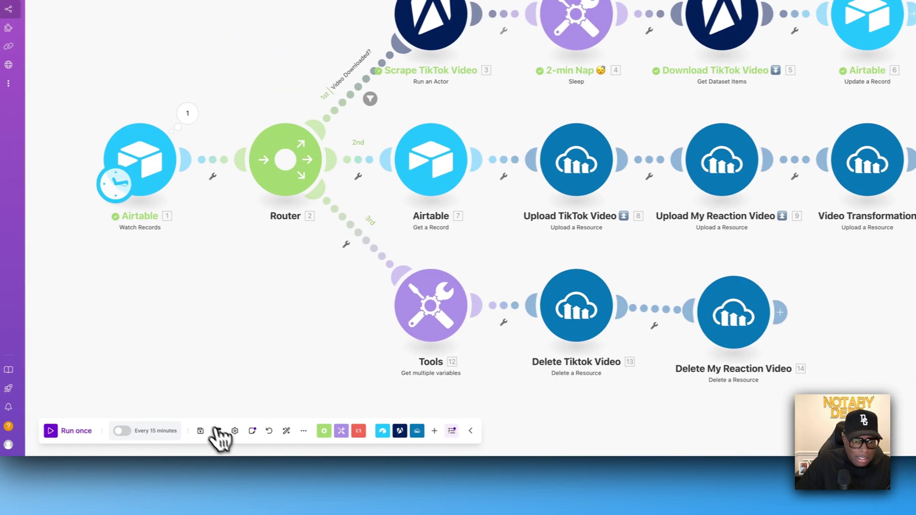
click(297, 430)
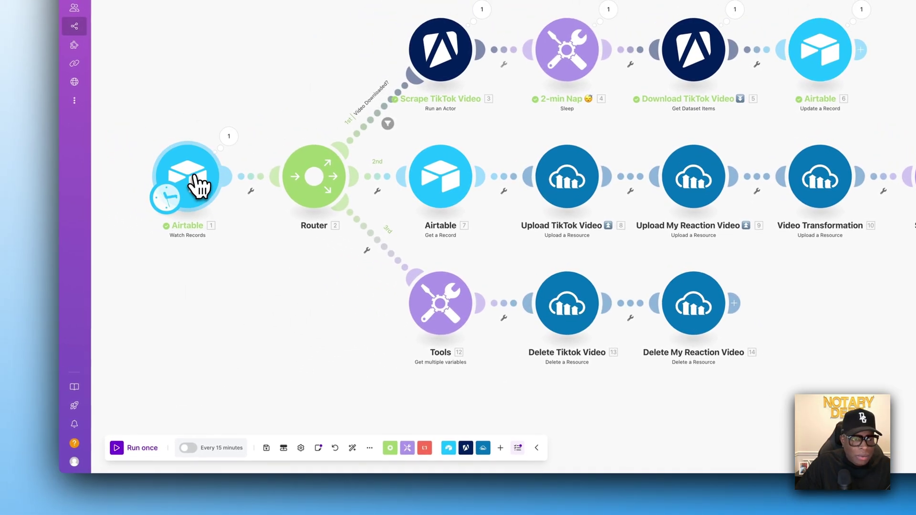
Set the Airtable Watch Records trigger to start from a manually chosen record and run the scenario once
right_click(197, 172)
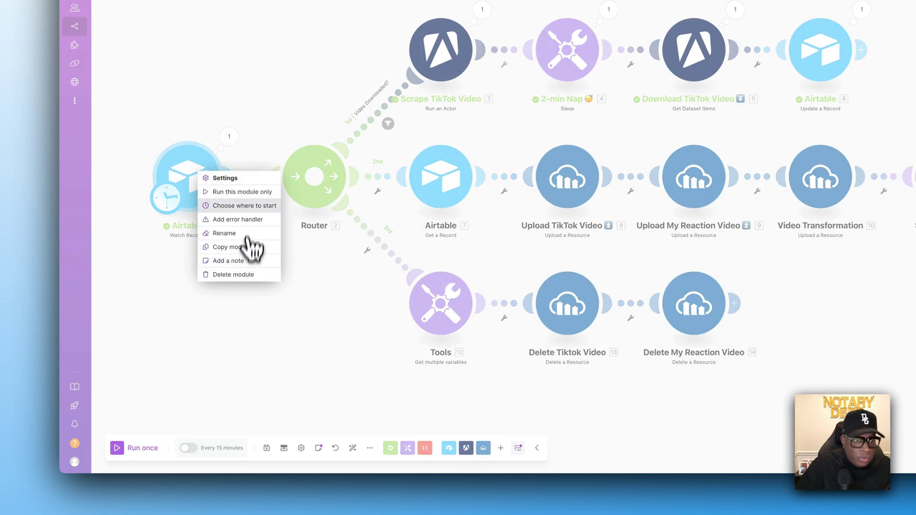
click(250, 207)
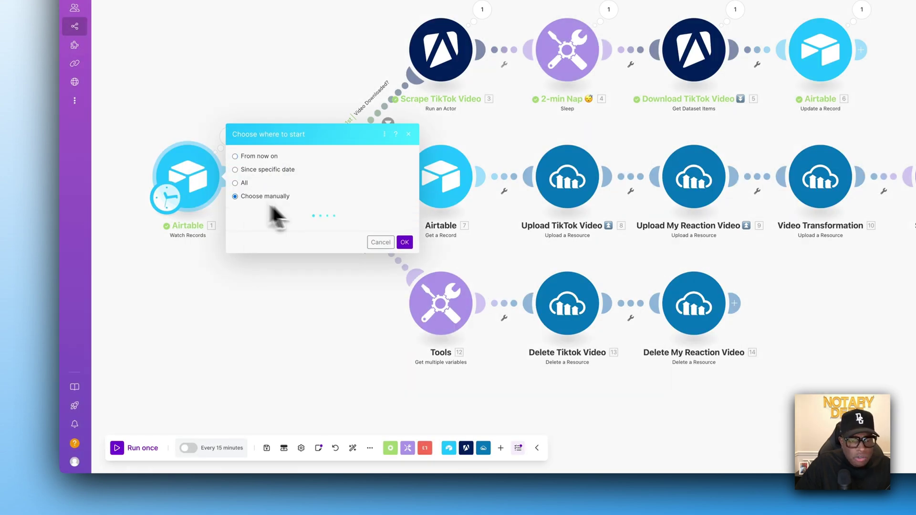
click(404, 235)
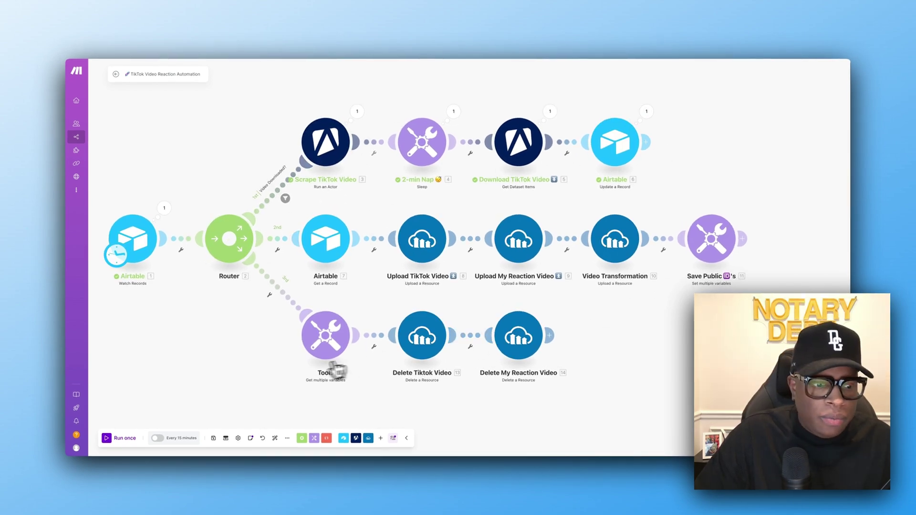
click(107, 438)
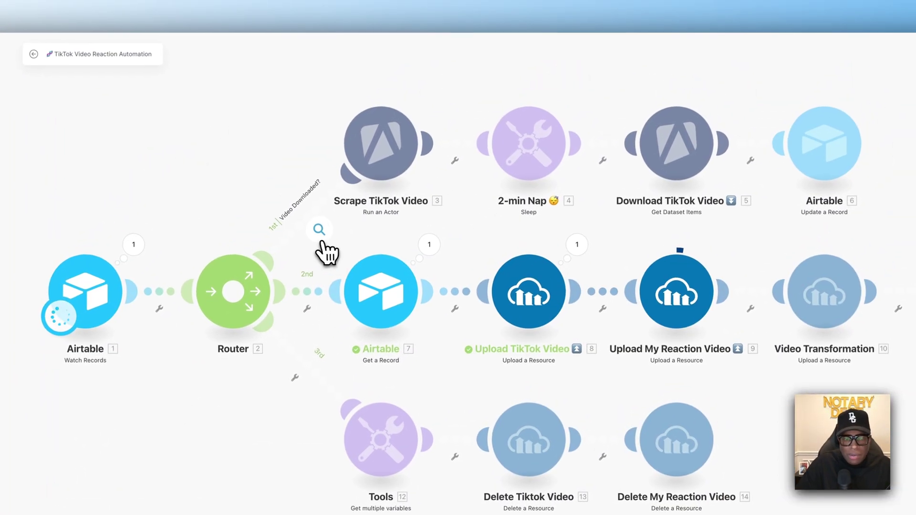
Examine the Video Transformation module's settings and error details, and check the uploads in Cloudinary's refreshed Media Library
click(318, 230)
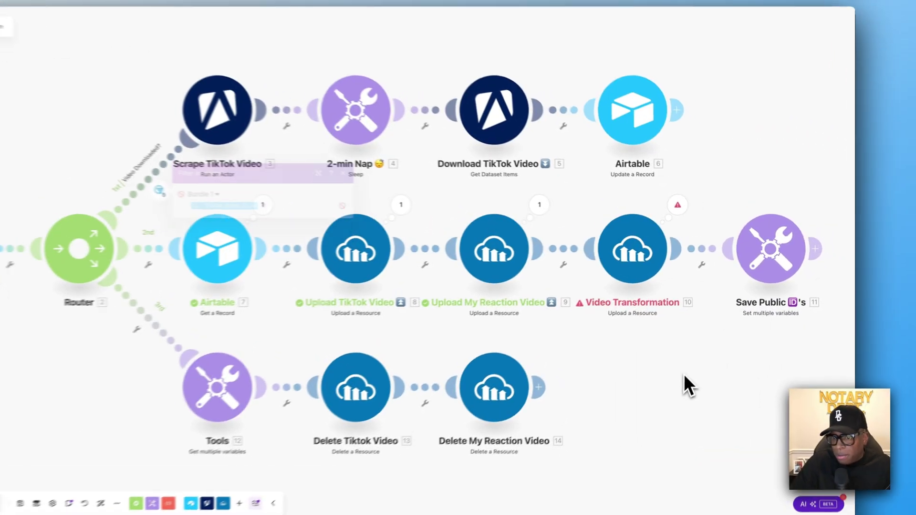
click(642, 252)
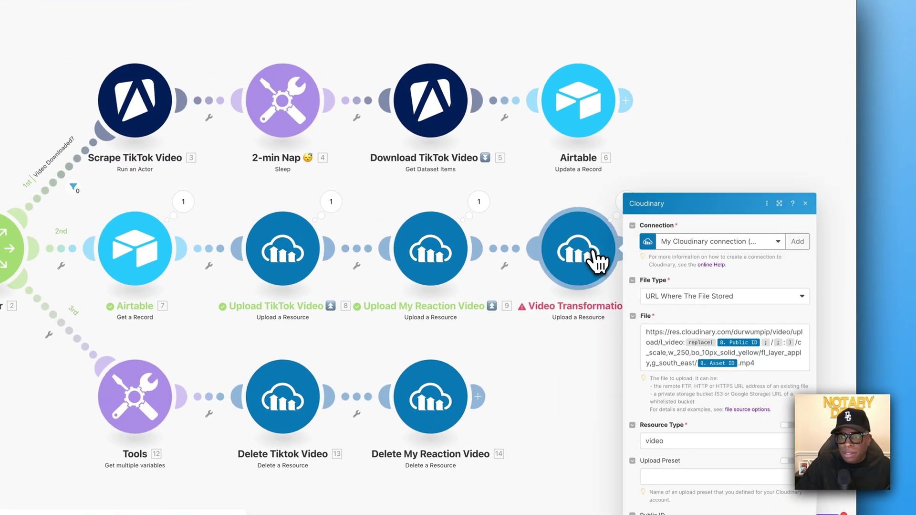
click(579, 378)
click(604, 214)
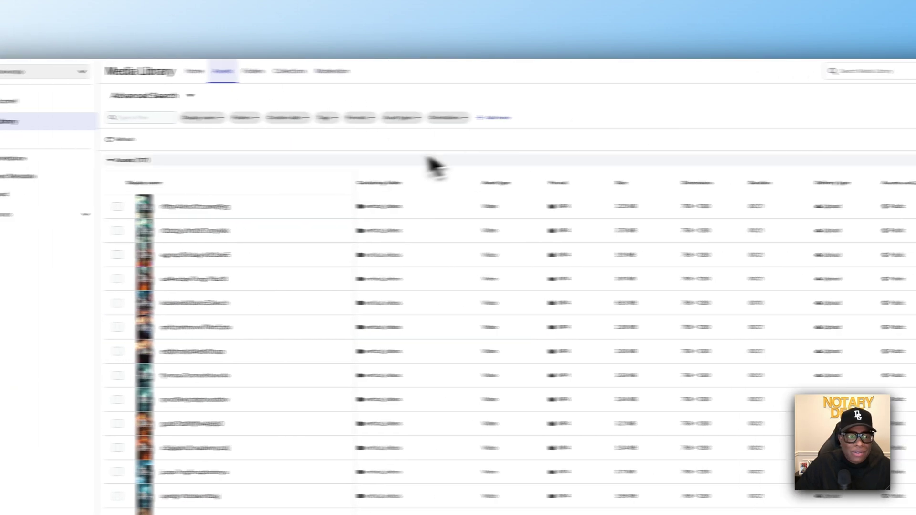
click(222, 139)
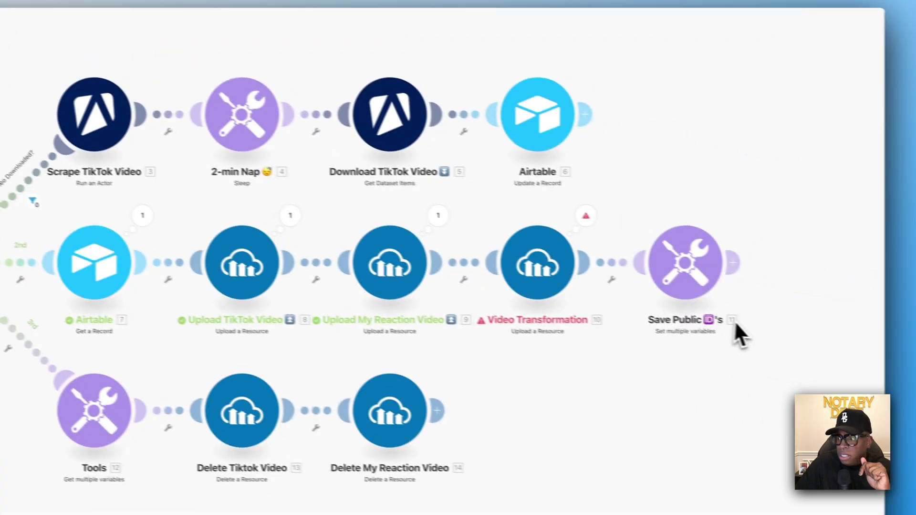
click(557, 211)
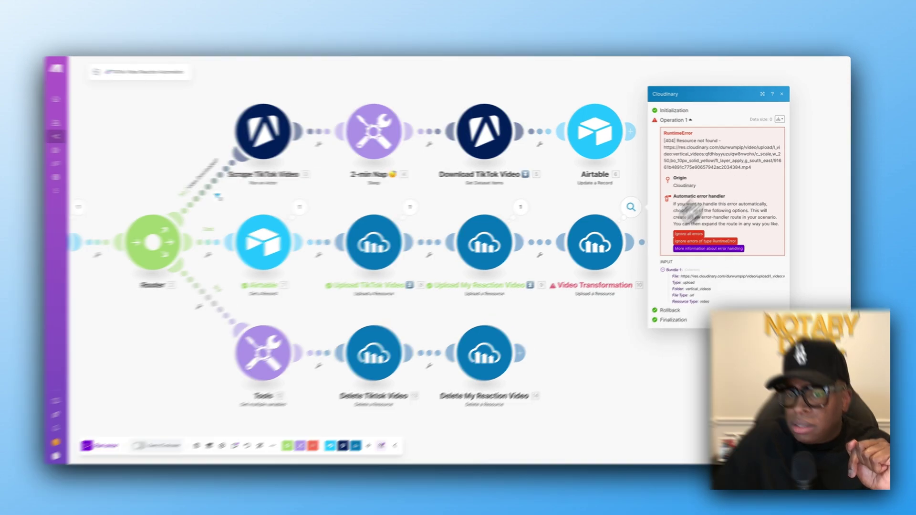
In the Video Transformation file URL, replace Upload My Reaction Video's Asset ID with its Public ID before .mp4
click(590, 253)
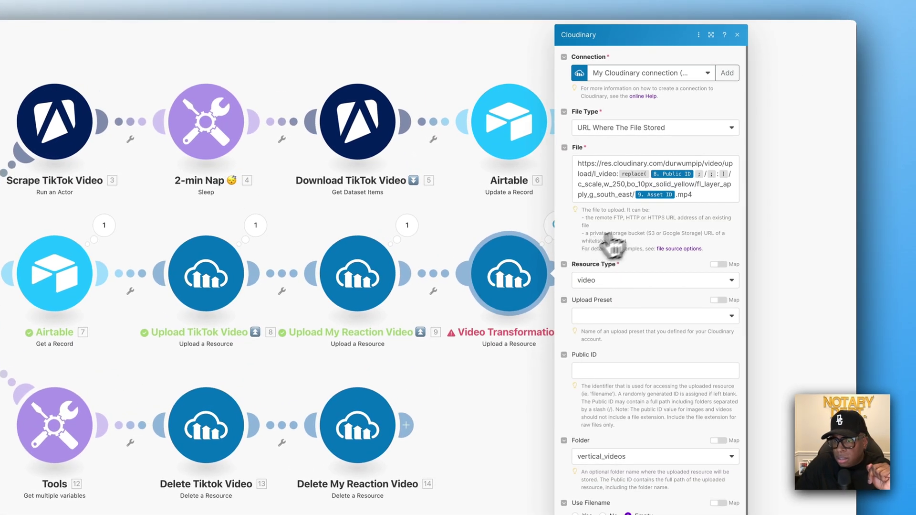
click(694, 172)
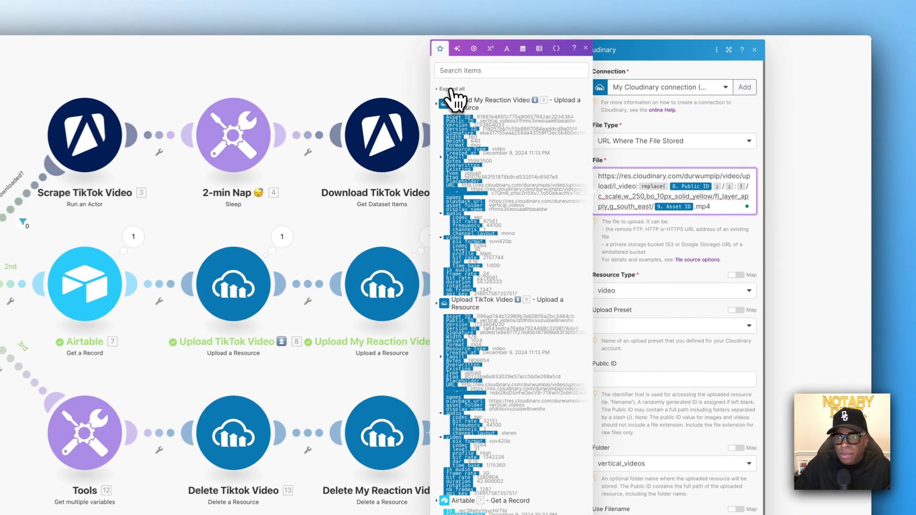
click(726, 183)
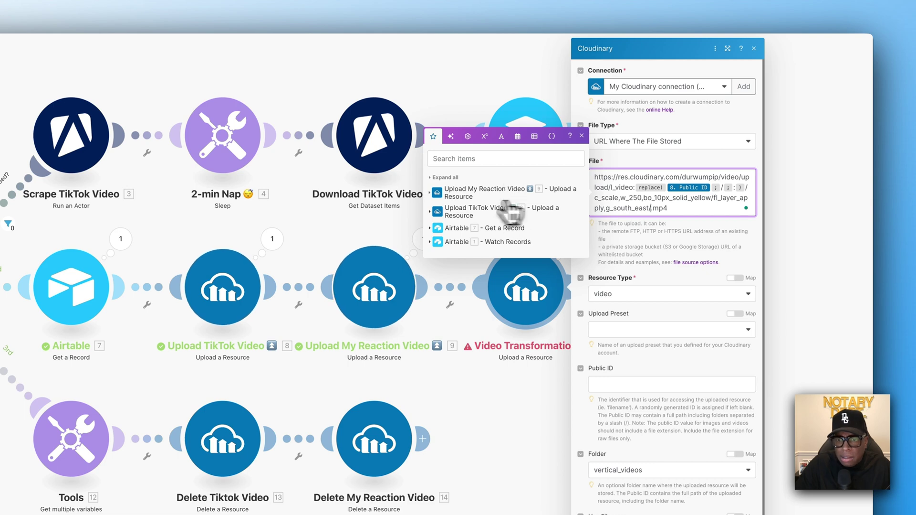
click(436, 196)
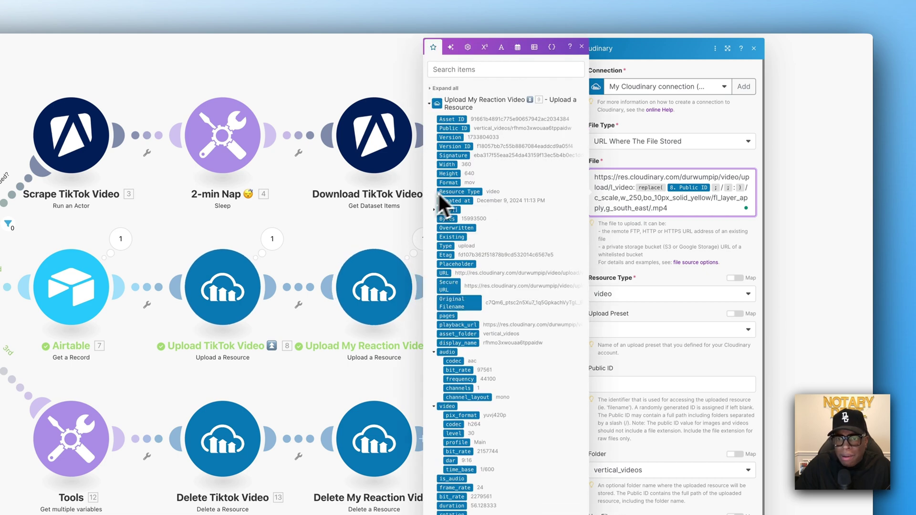
click(459, 129)
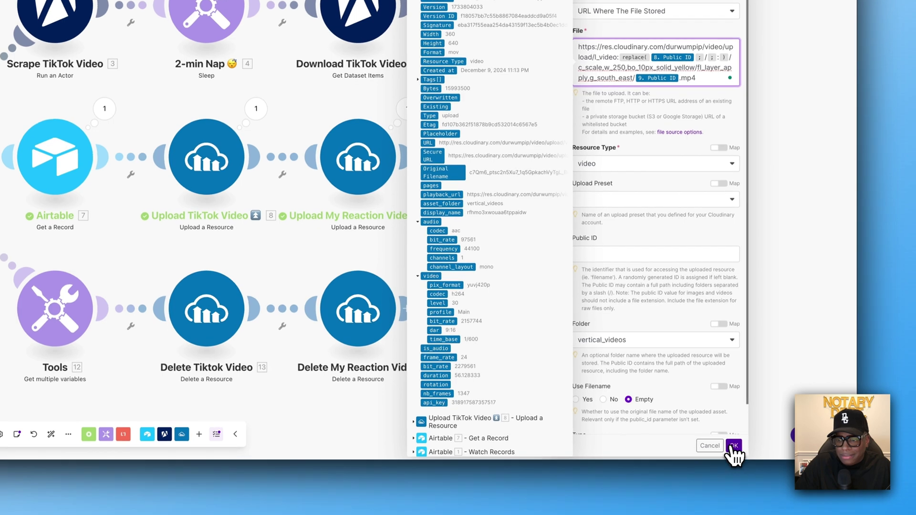
click(733, 446)
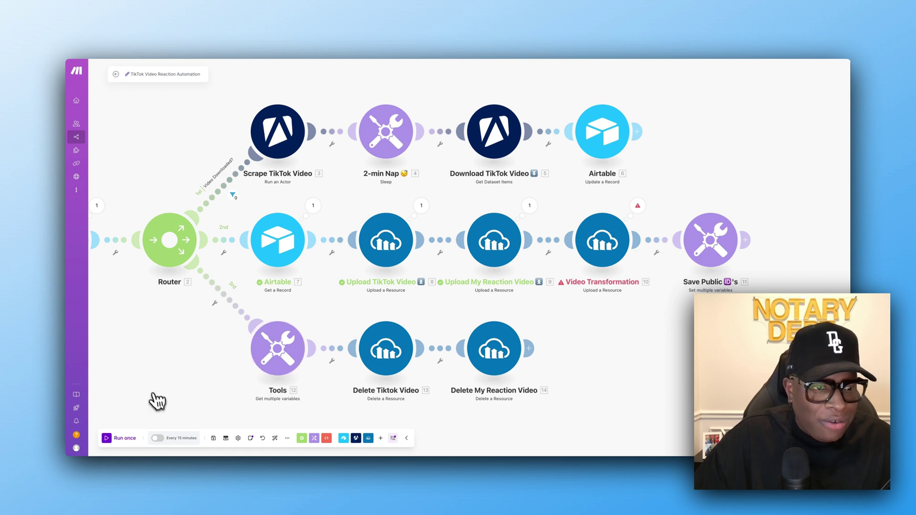
Set the Airtable trigger to start manually from the 12/09/2024 10:59 PM record and run the scenario once again
scroll(198, 334, left, 5)
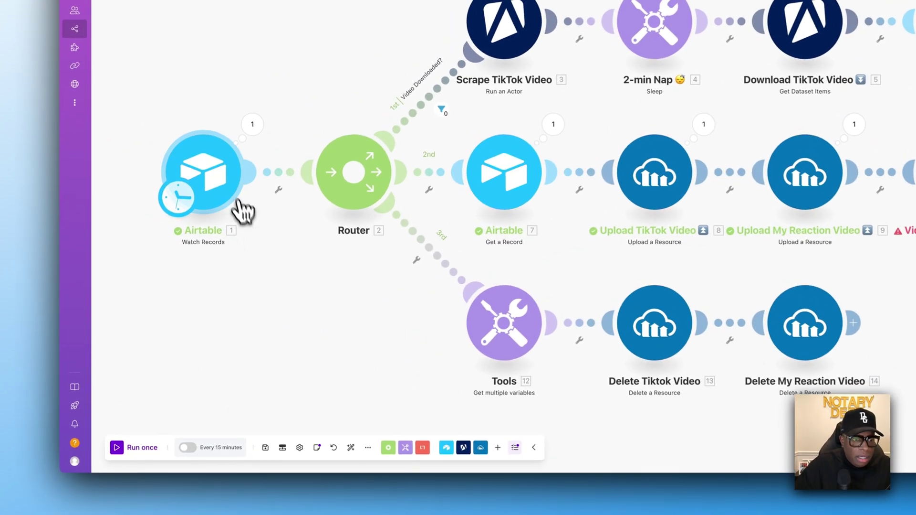
right_click(209, 189)
click(268, 218)
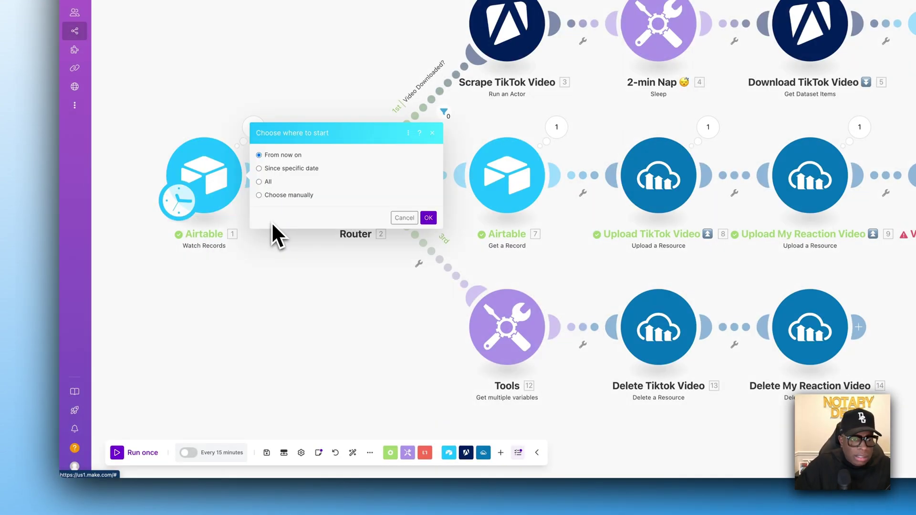
click(291, 195)
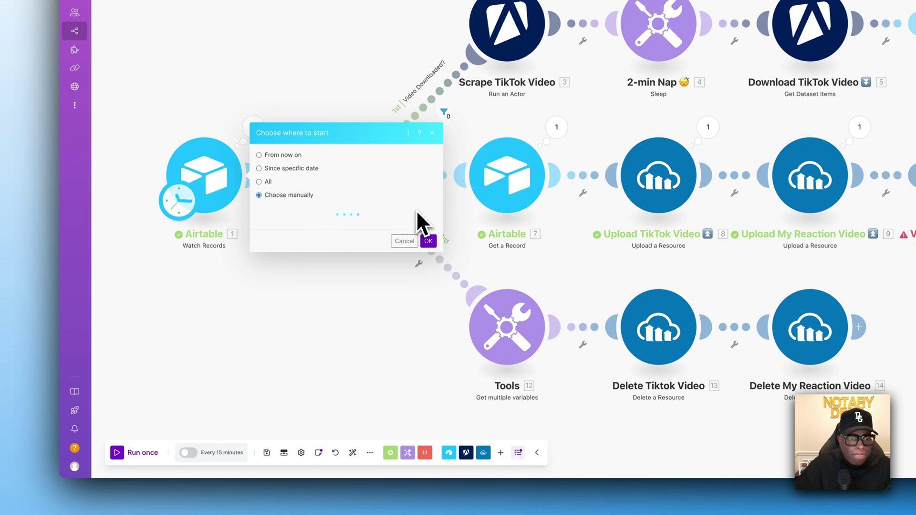
click(344, 207)
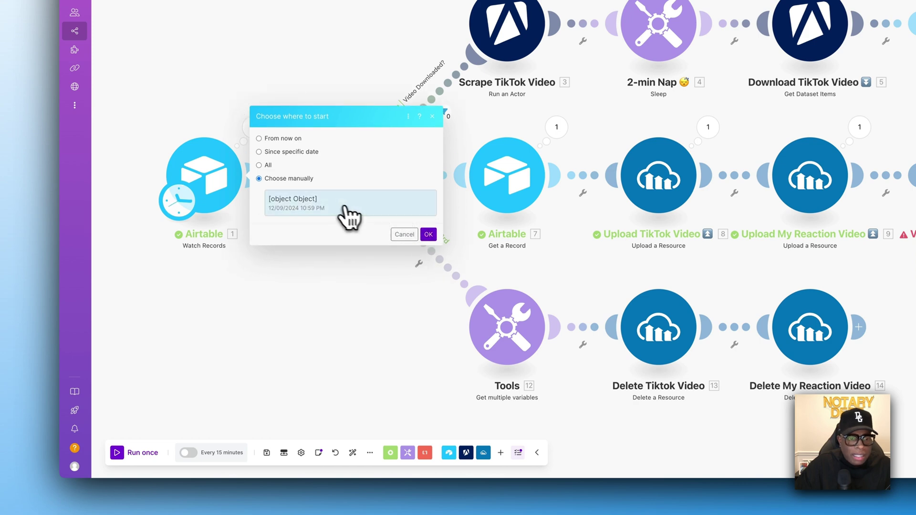
click(428, 234)
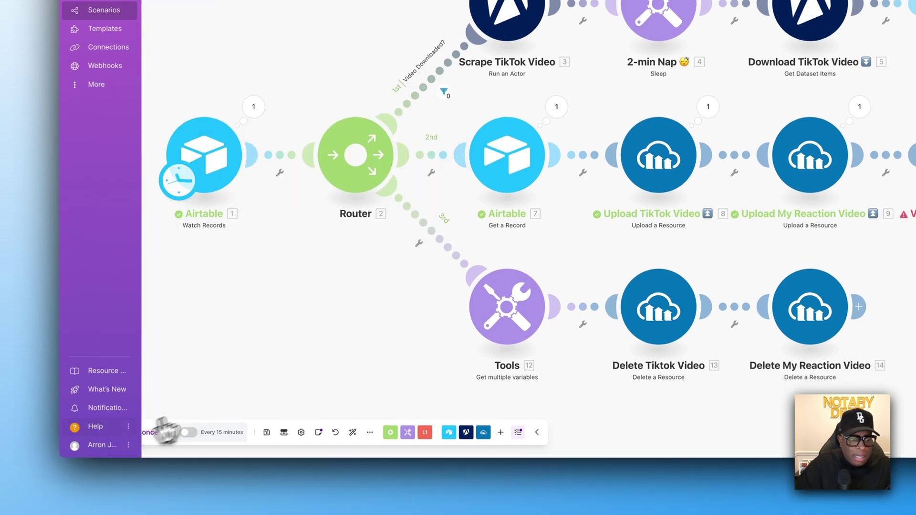
click(131, 436)
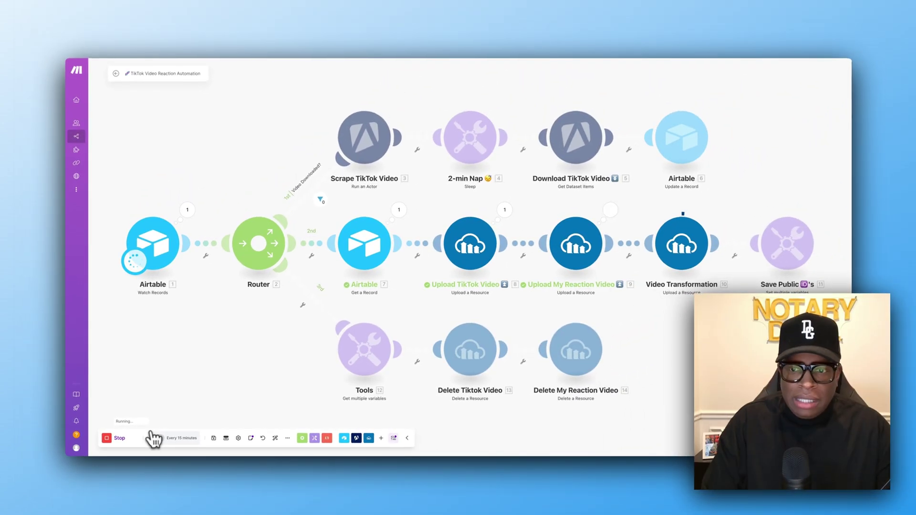
Switch to Cloudinary's Media Library and refresh the asset list to check for the combined video
scroll(491, 303, right, 5)
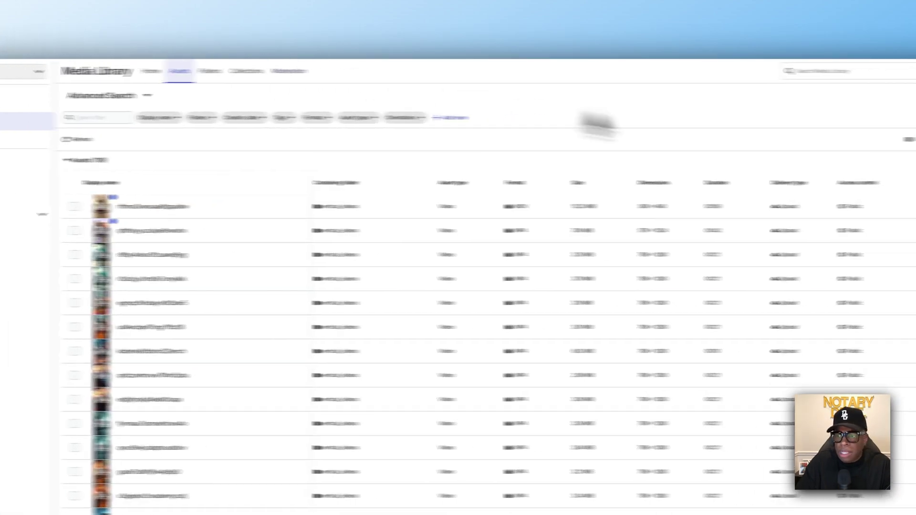
click(146, 139)
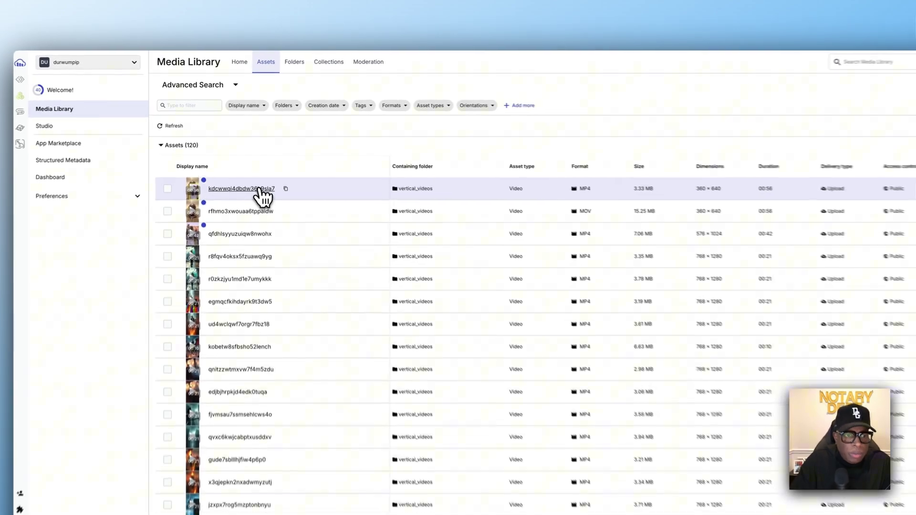
Open the newest combined video in the asset list, play it briefly to check the overlay size, and close the preview
click(256, 167)
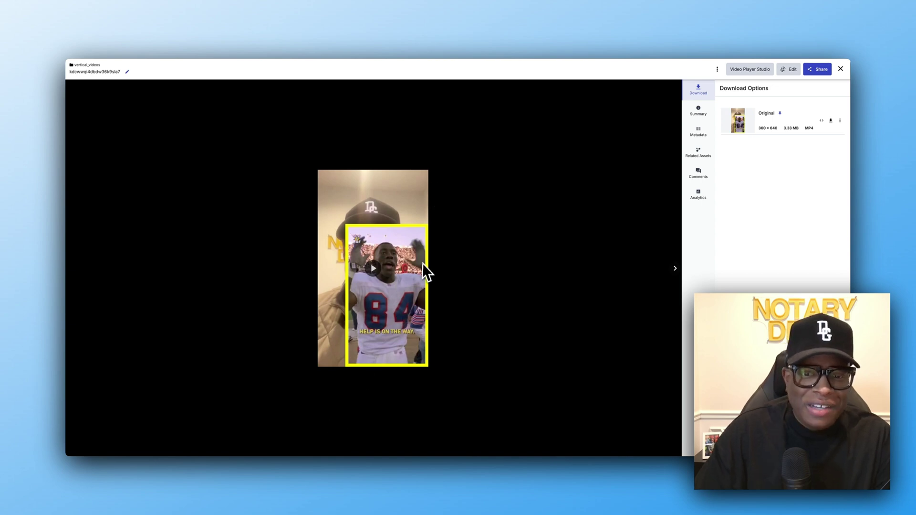
click(374, 270)
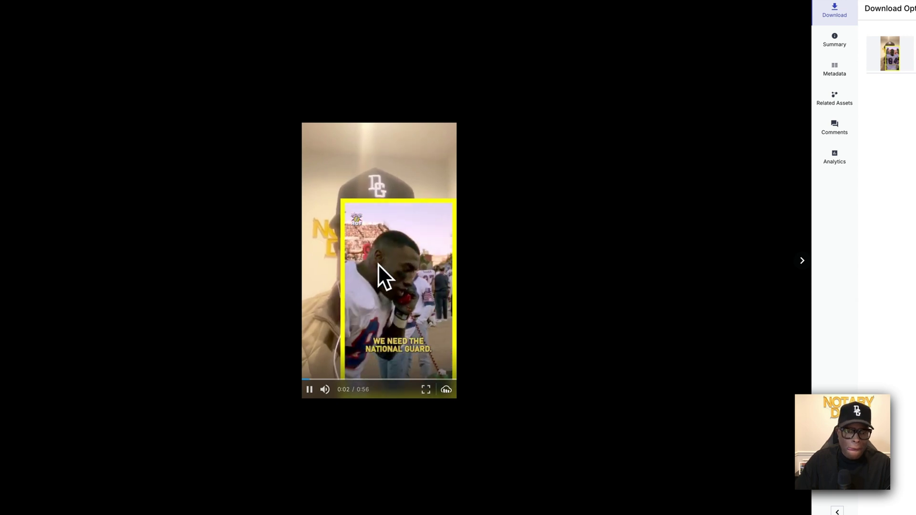
click(379, 269)
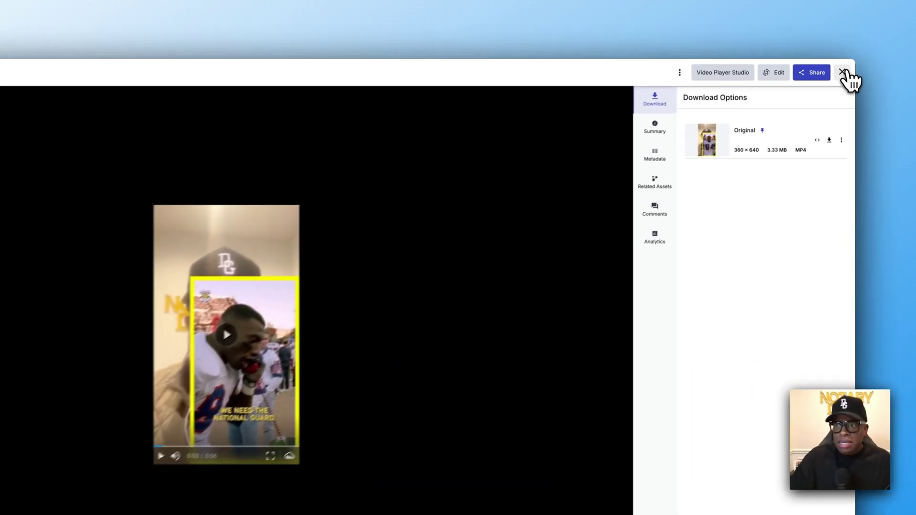
click(841, 69)
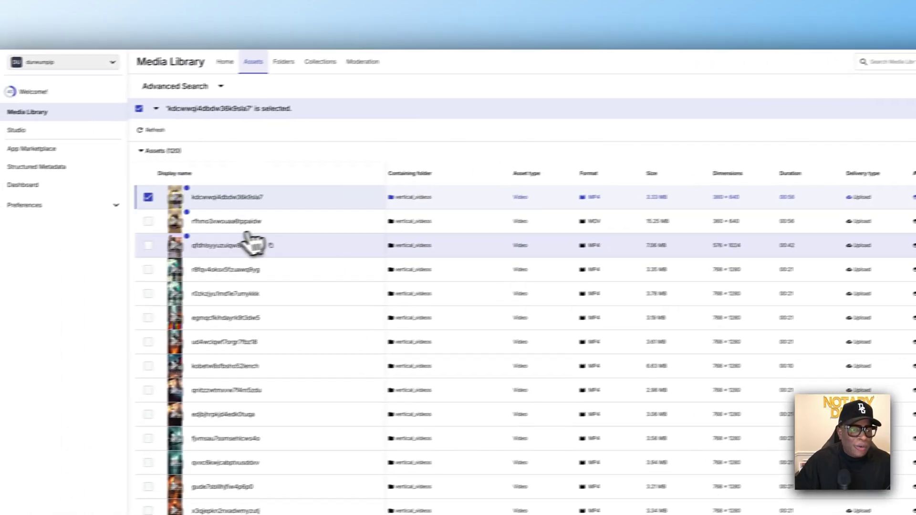
Delete the three newest videos, including the combined one, from Cloudinary's asset list
click(149, 221)
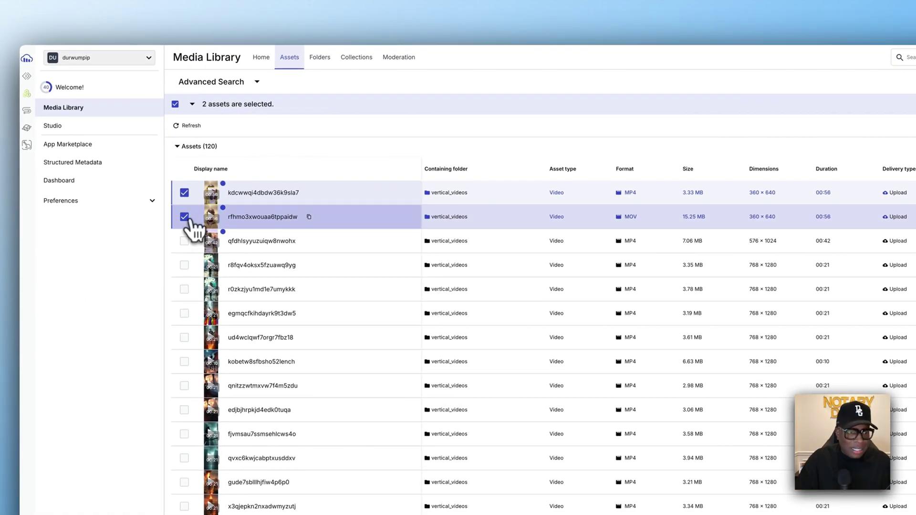
click(184, 241)
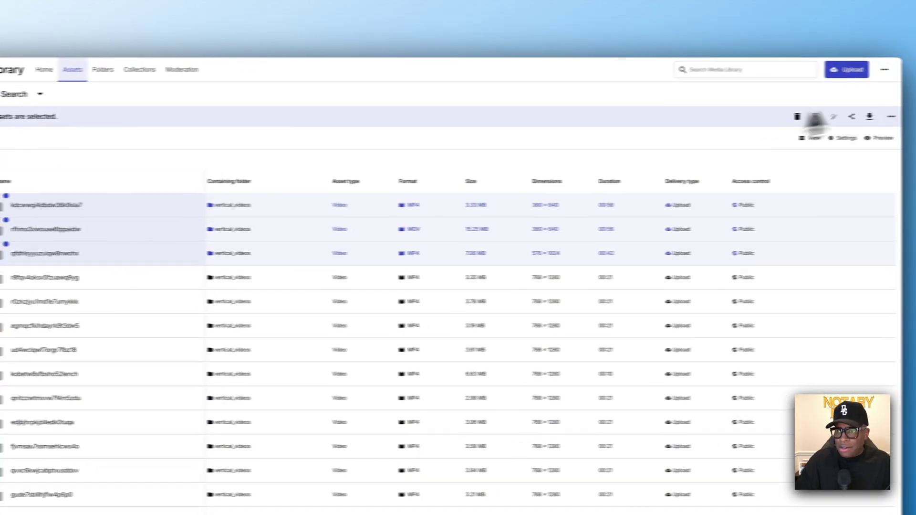
click(753, 120)
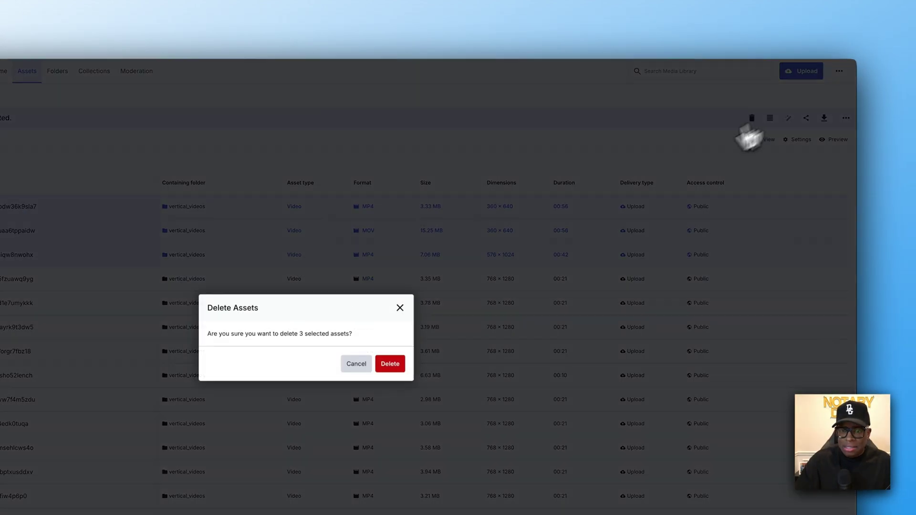
click(541, 345)
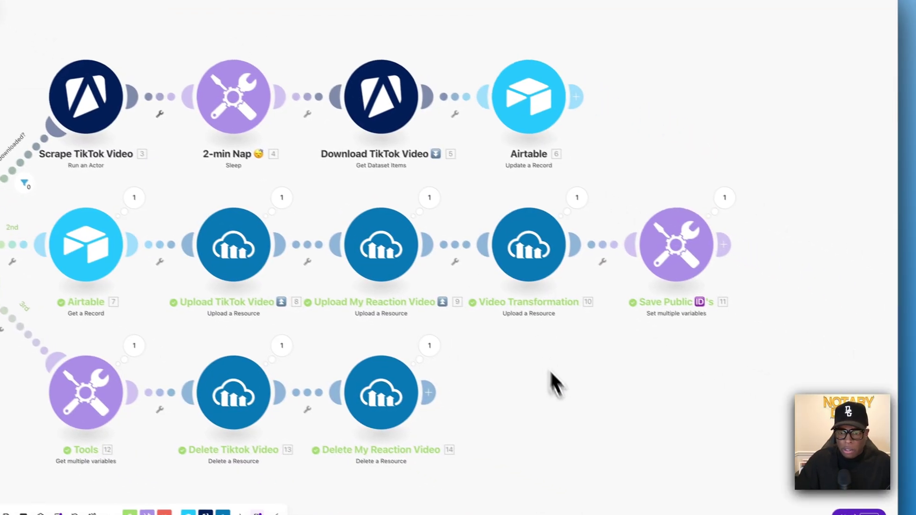
Back in Make, set the overlay width in the Video Transformation file URL to w_125 and save the scenario
click(518, 263)
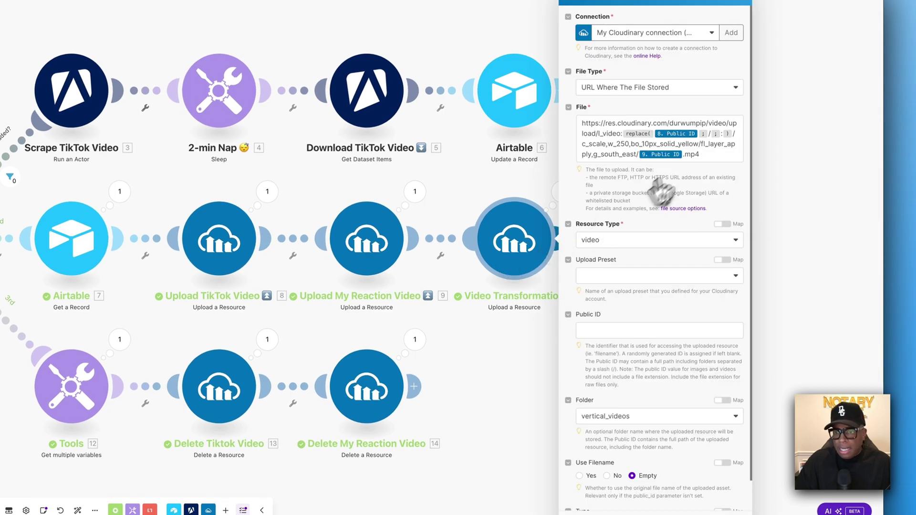
click(626, 143)
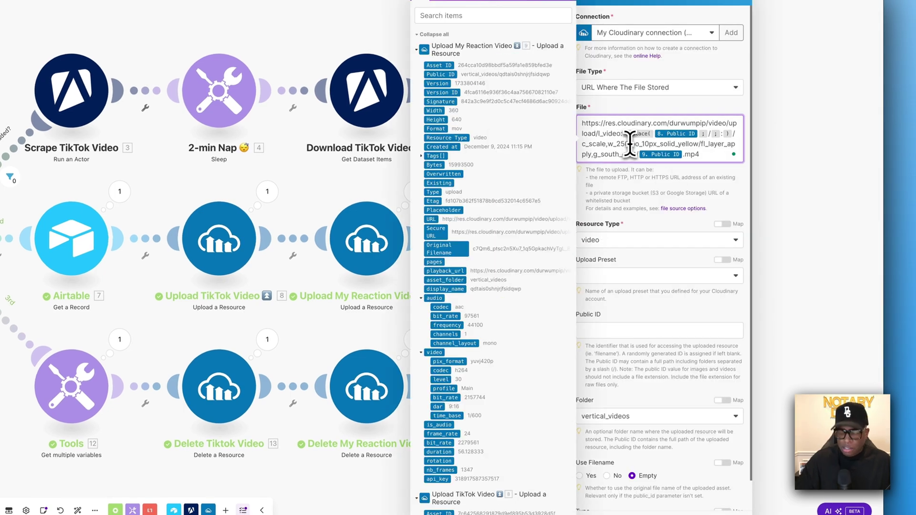
text(25)
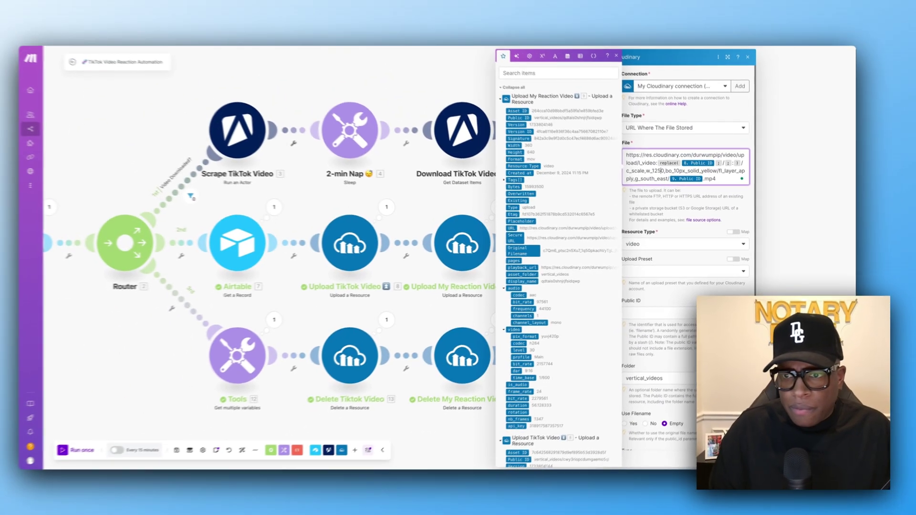
key(Delete)
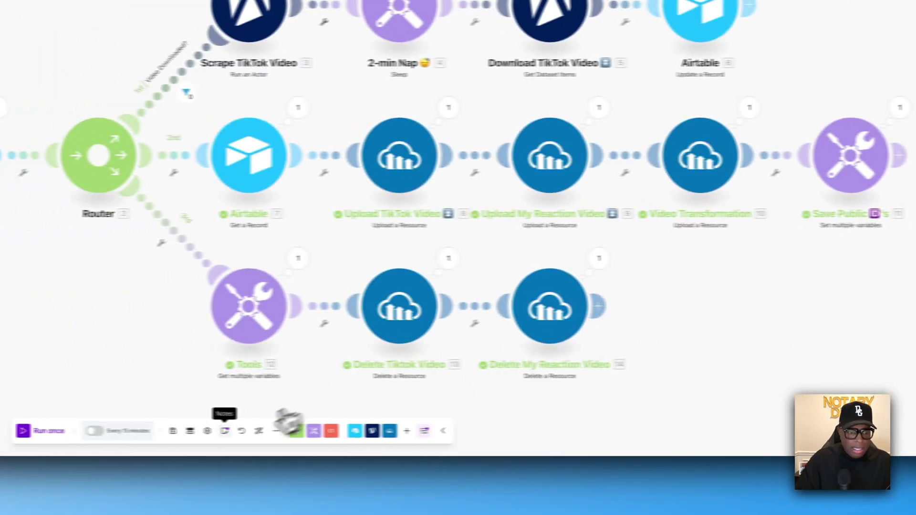
click(173, 430)
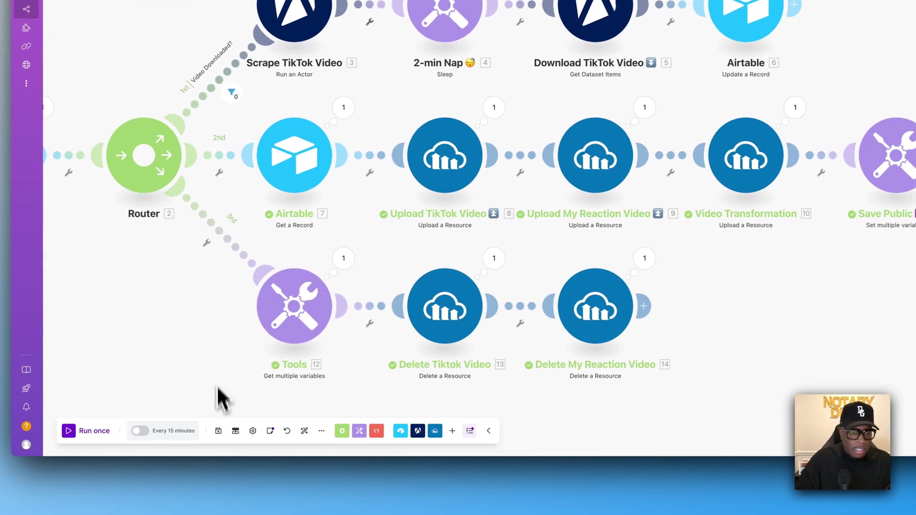
Set the Airtable trigger to start manually from the 12/09/2024 10:59 PM record and run the scenario once
drag(169, 353, 287, 351)
right_click(134, 167)
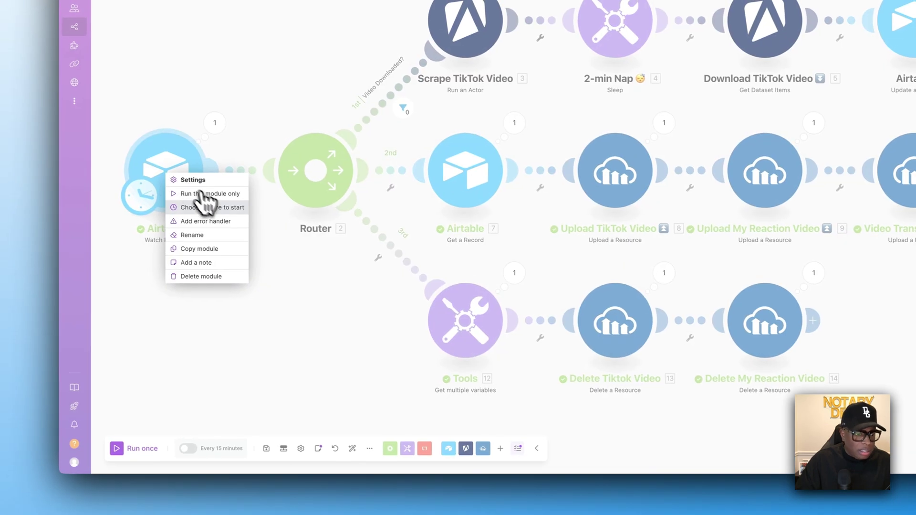
click(177, 193)
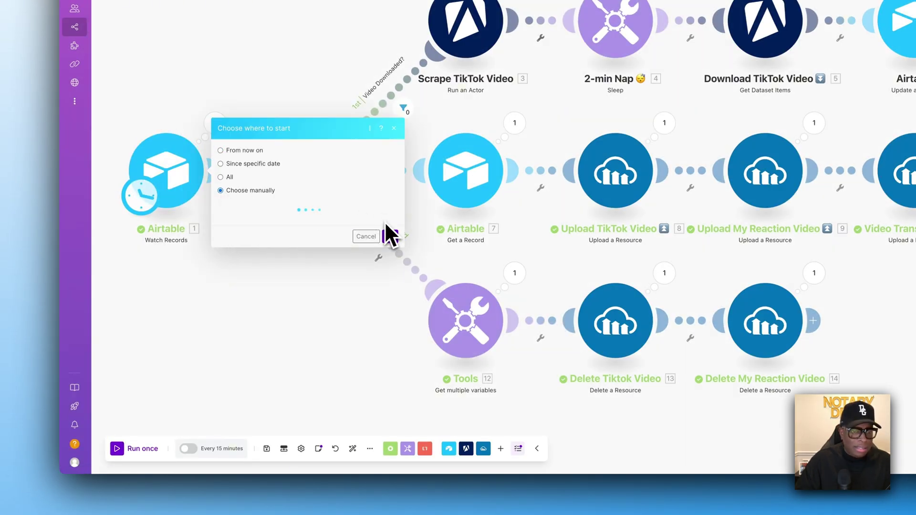
click(307, 212)
click(390, 236)
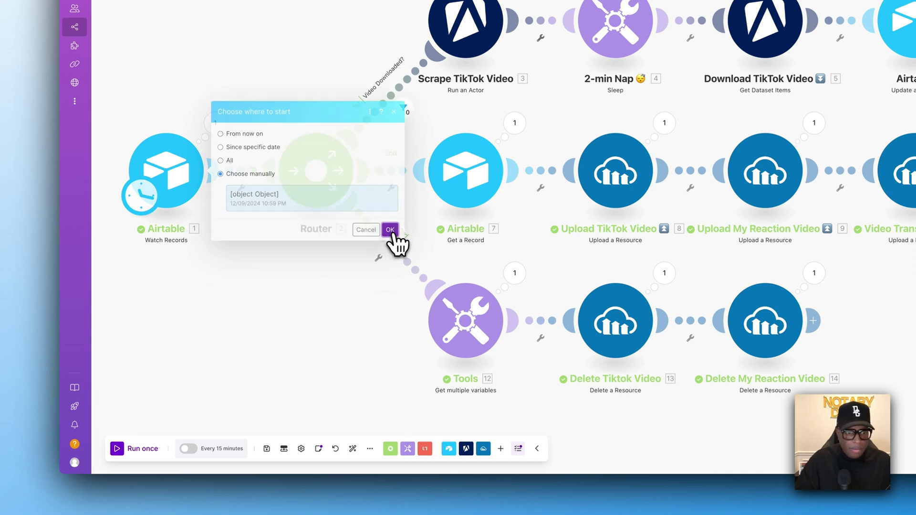
click(141, 447)
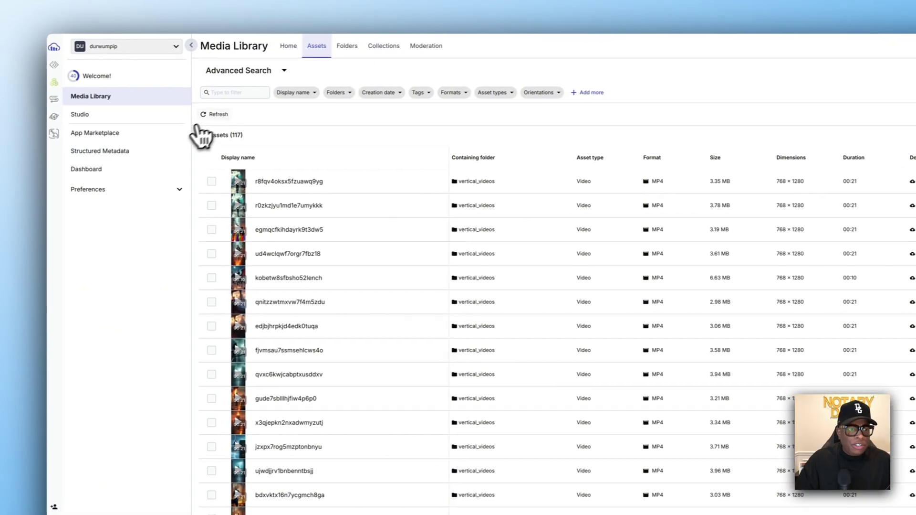
Refresh Cloudinary's asset list, open the newest video, and play it with the volume raised to check the smaller overlay
click(210, 115)
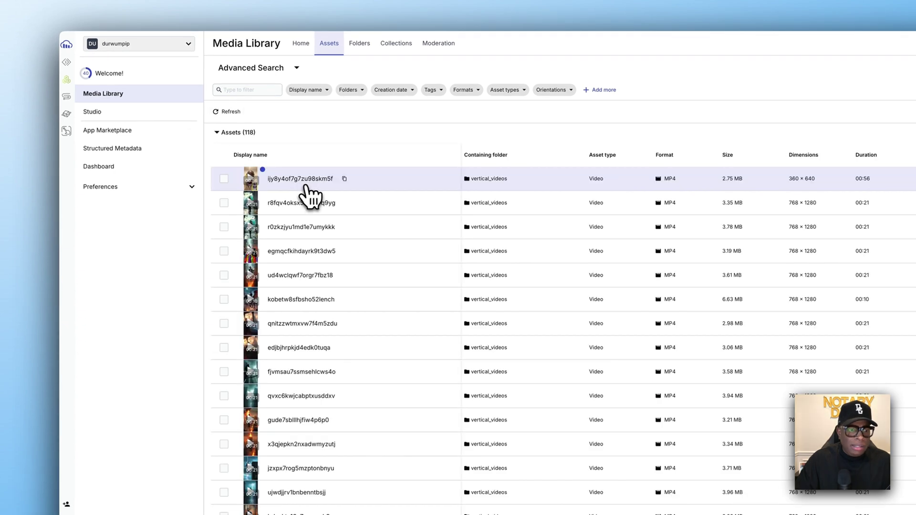
click(304, 180)
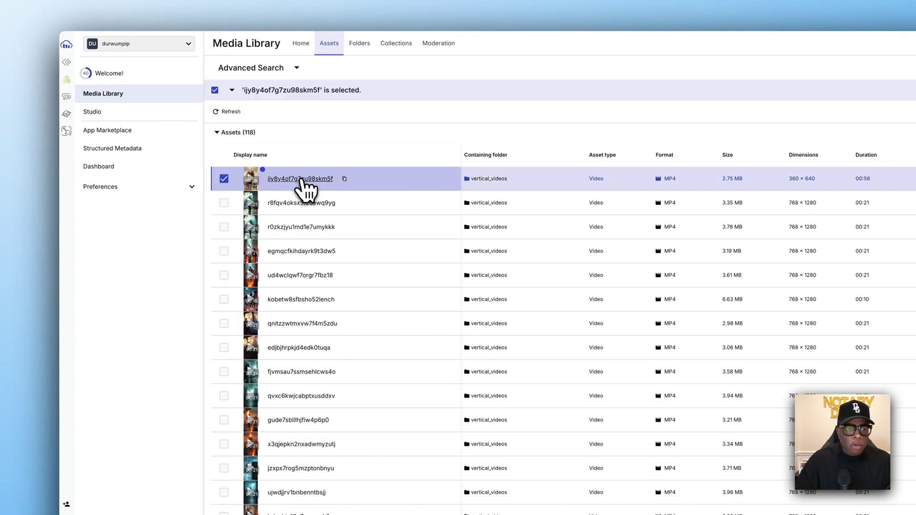
click(301, 179)
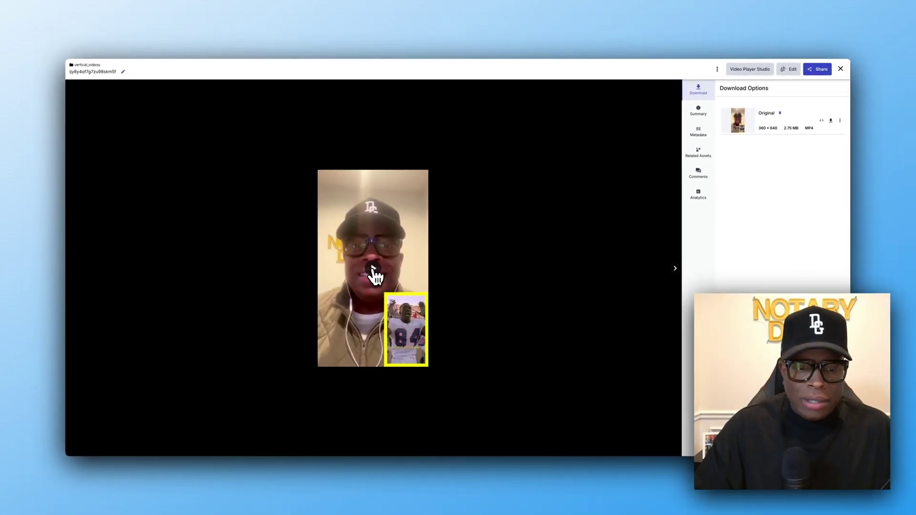
click(374, 271)
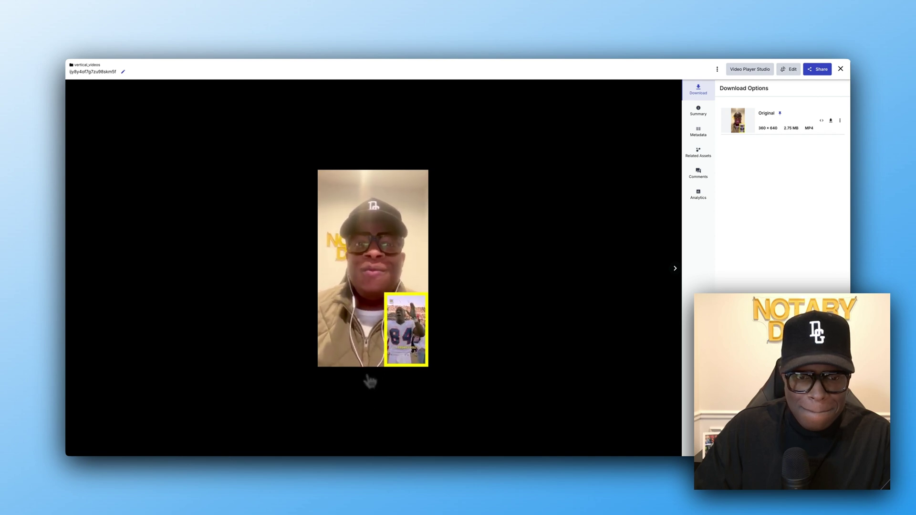
key(XF86AudioRaiseVolume)
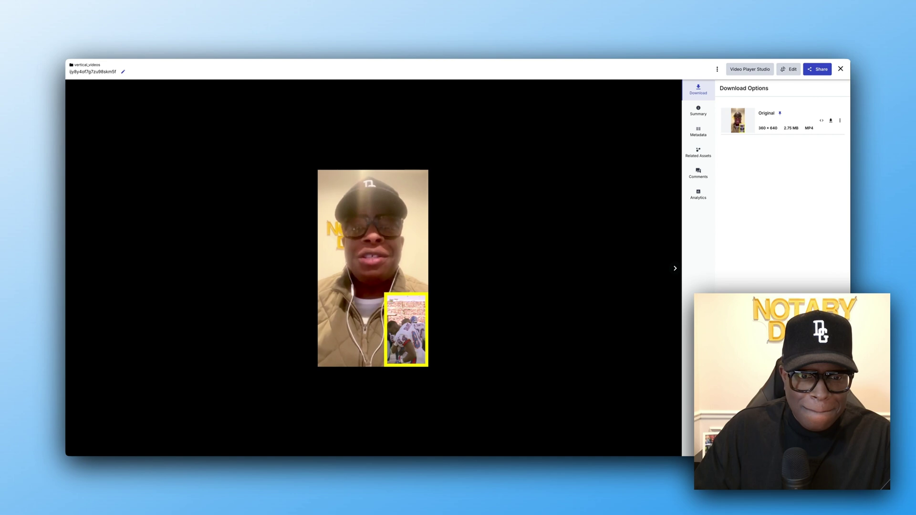
key(XF86AudioRaiseVolume)
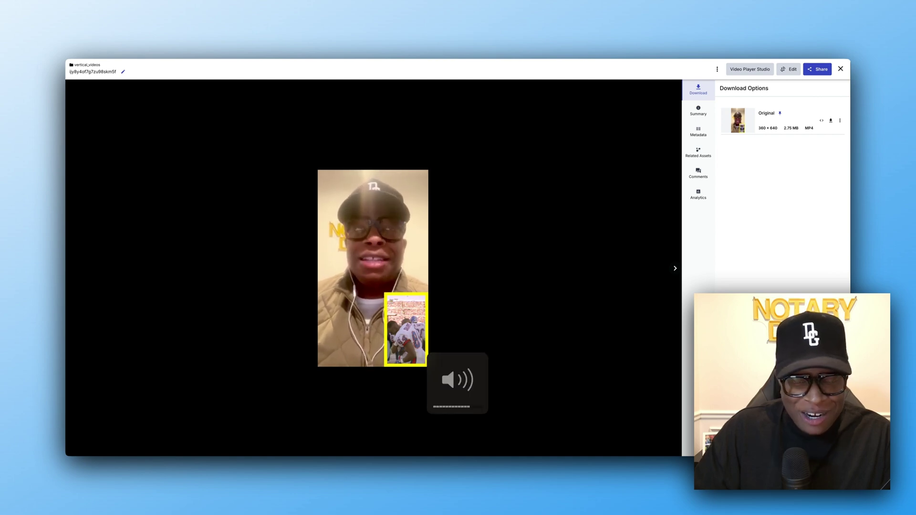